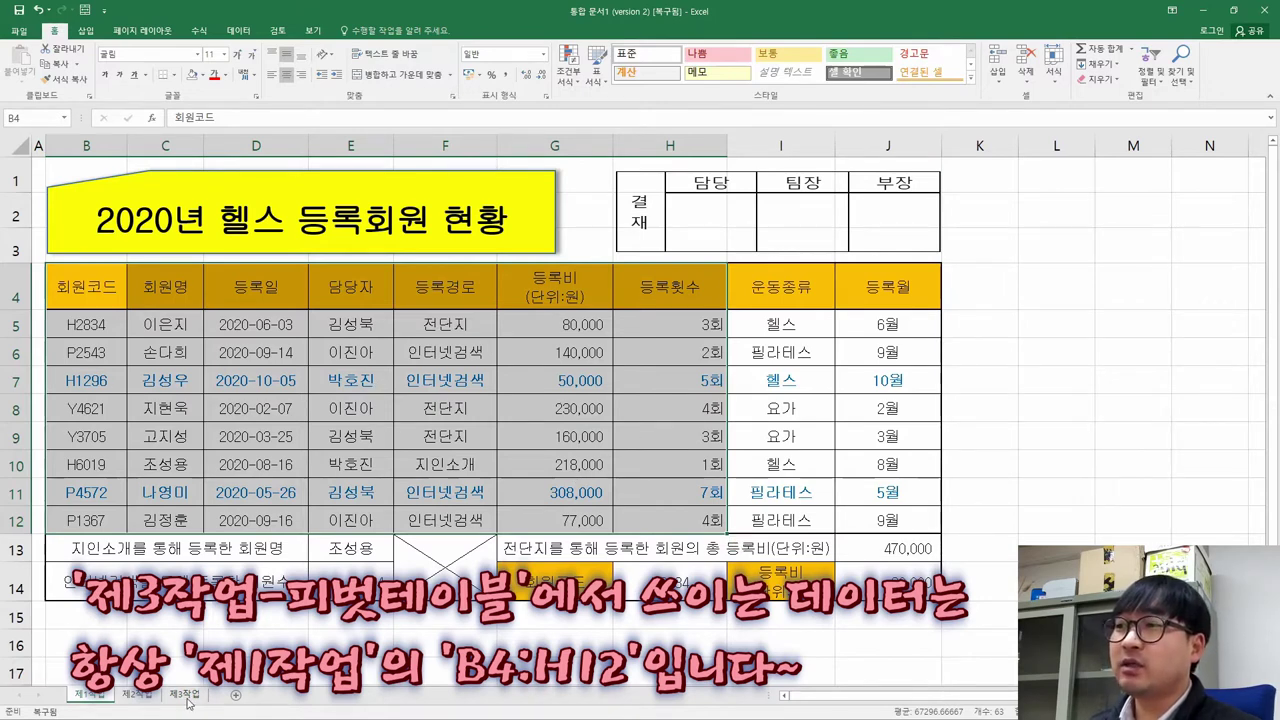
Step: Start a pivot table from range B4:H12 of the 제1작업 sheet, choosing the existing worksheet 제3작업 as its location
key(ctrl+q)
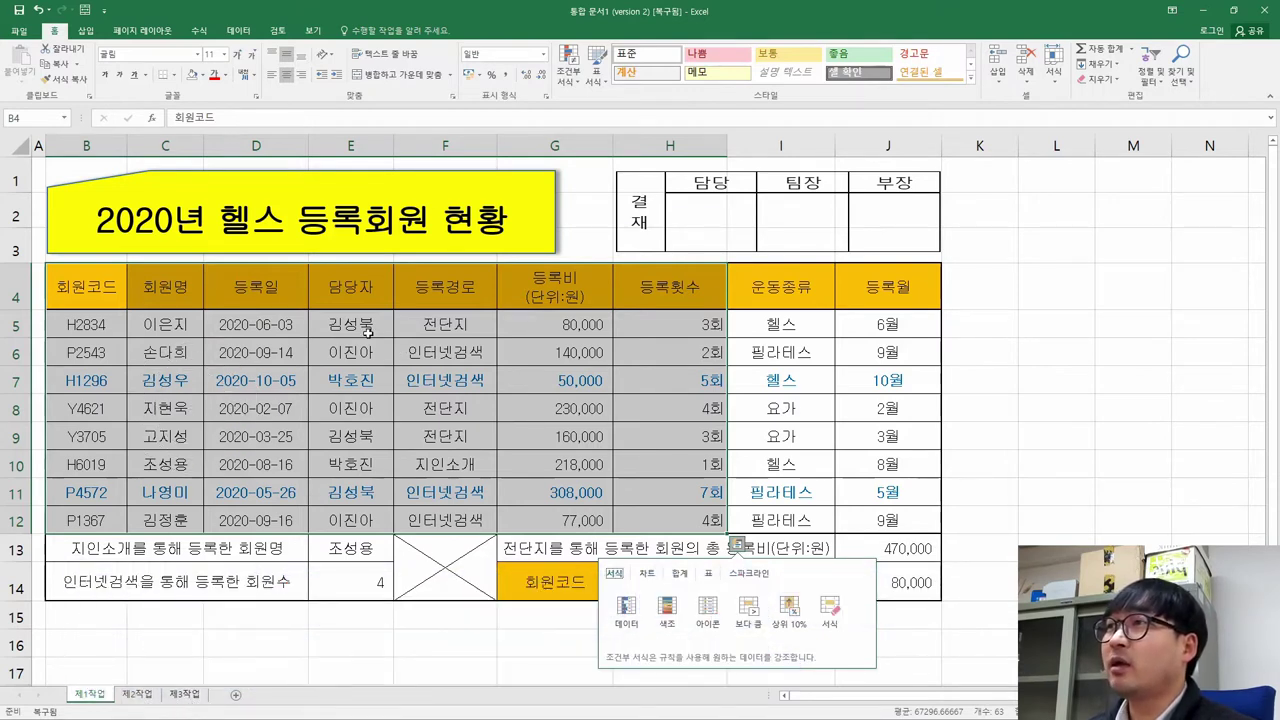
click(85, 31)
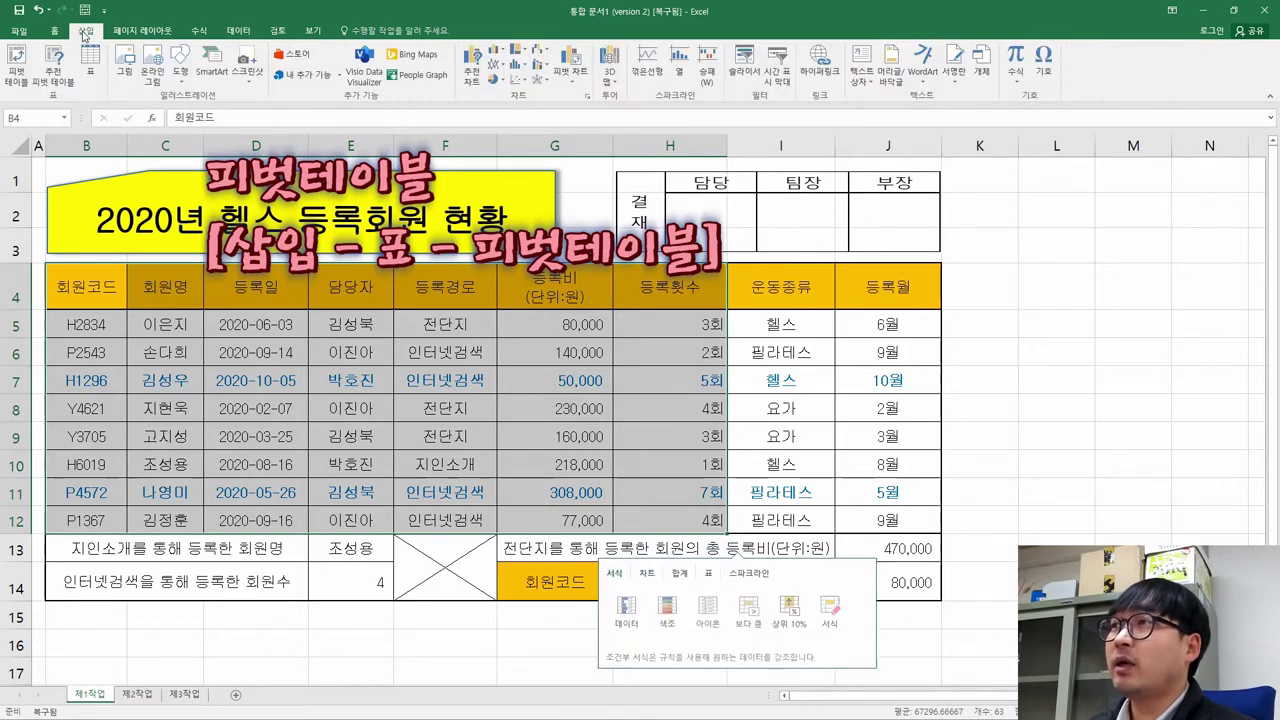
click(15, 75)
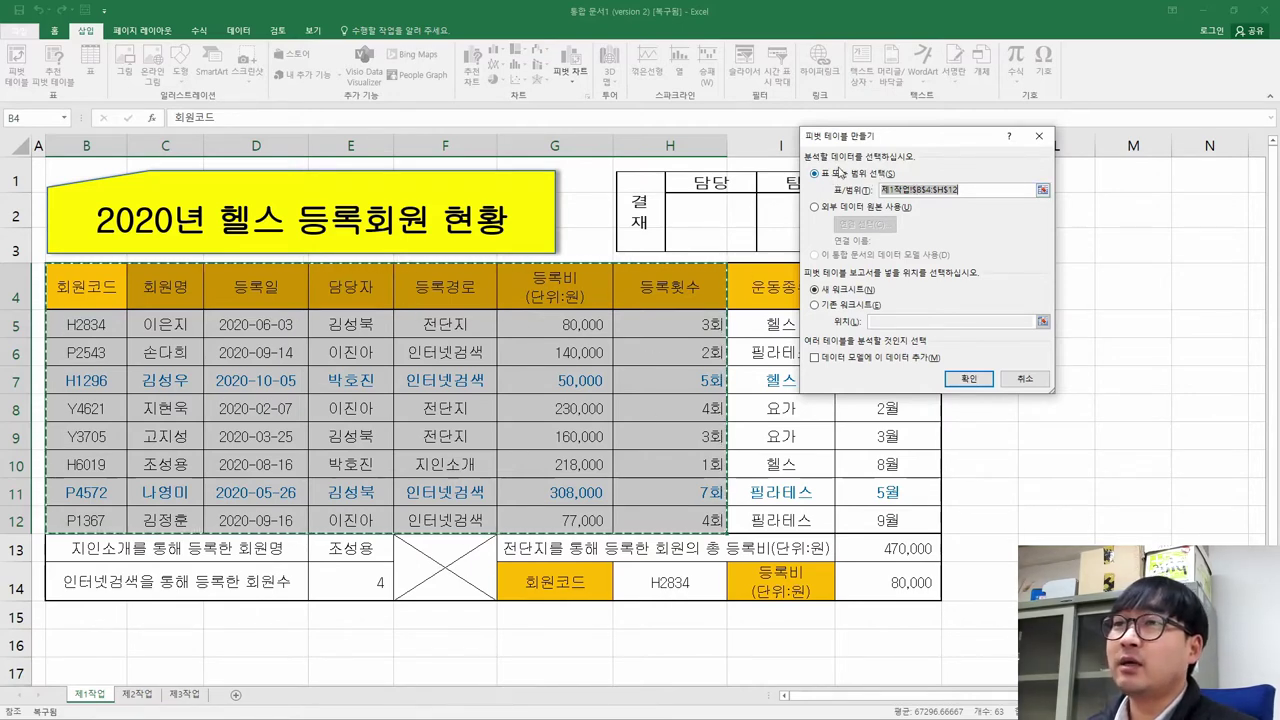
click(837, 305)
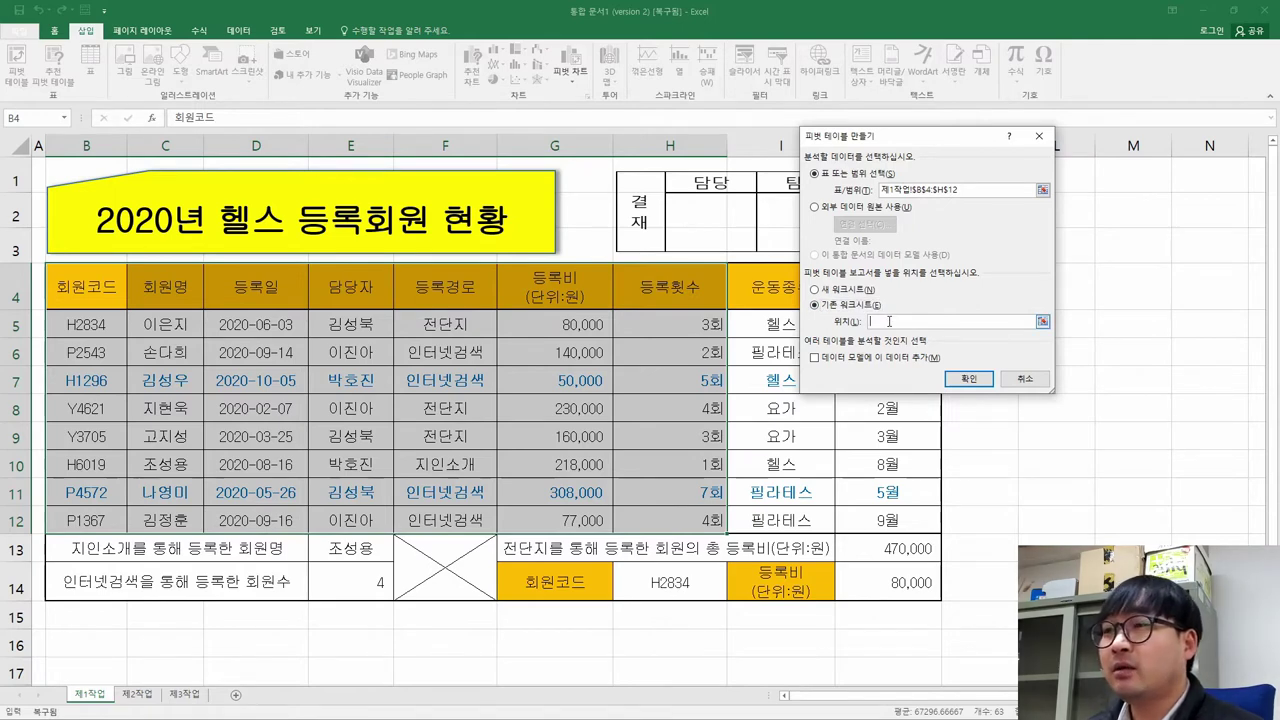
click(187, 695)
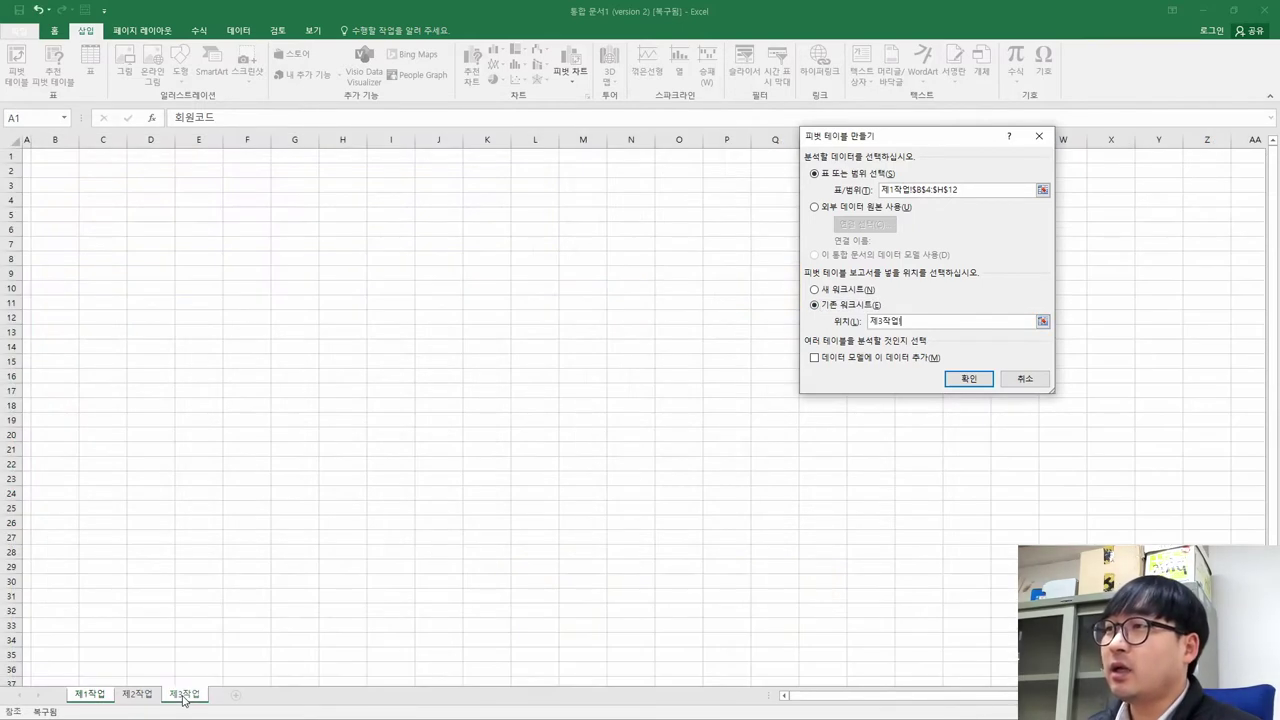
click(115, 169)
Step: Switch to GE01-09A.pdf and check in the 출력형태 sample at which cell the pivot table starts, returning to Excel
key(alt+Tab)
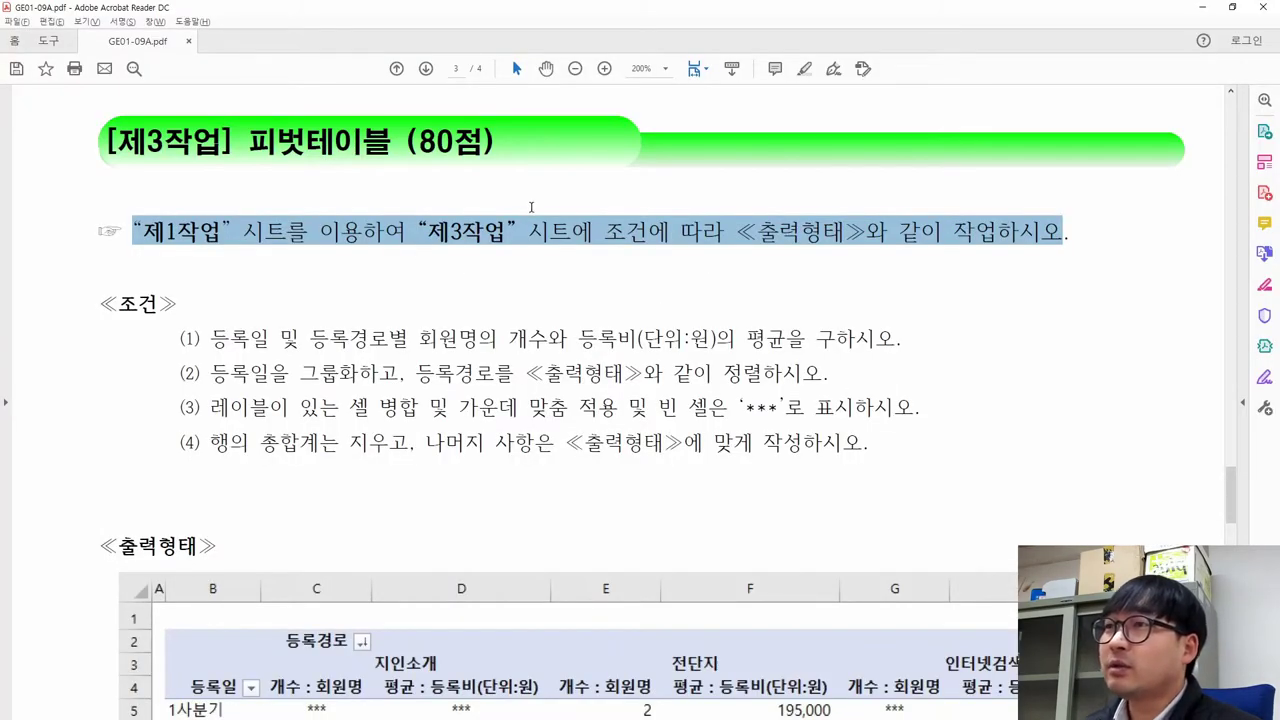
click(469, 413)
scroll(463, 409, down, 4)
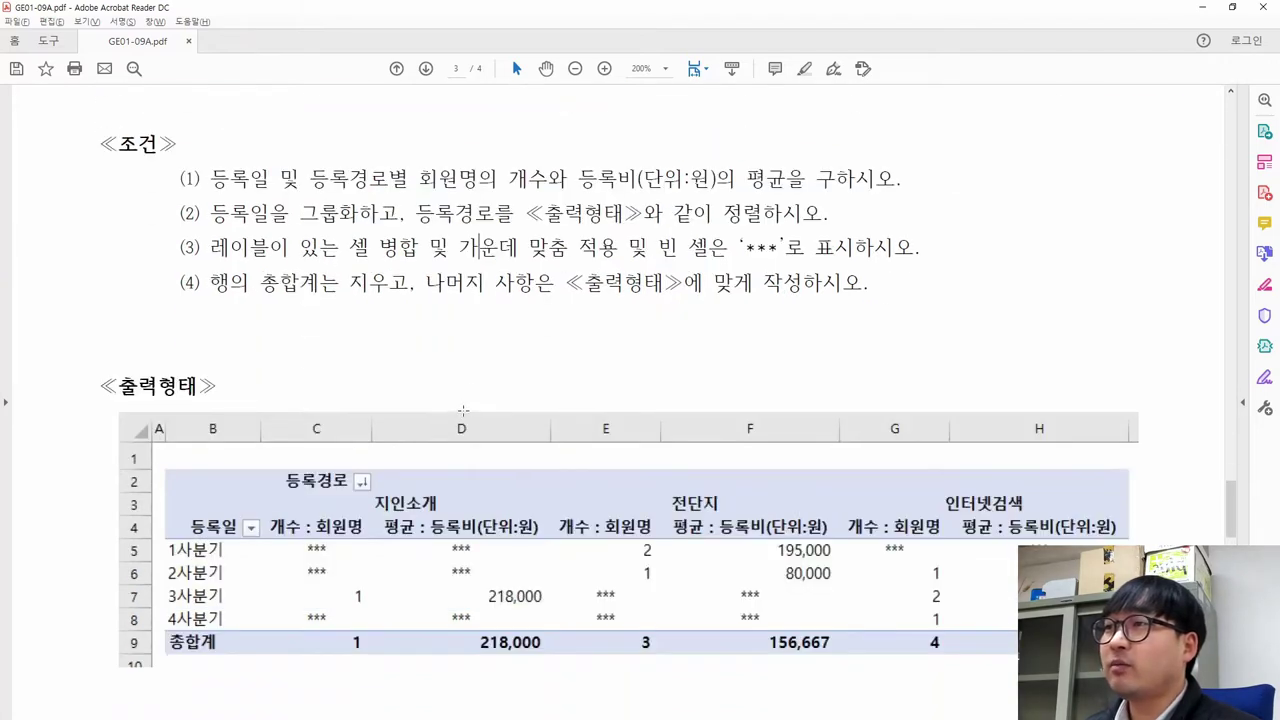
drag(196, 264, 226, 350)
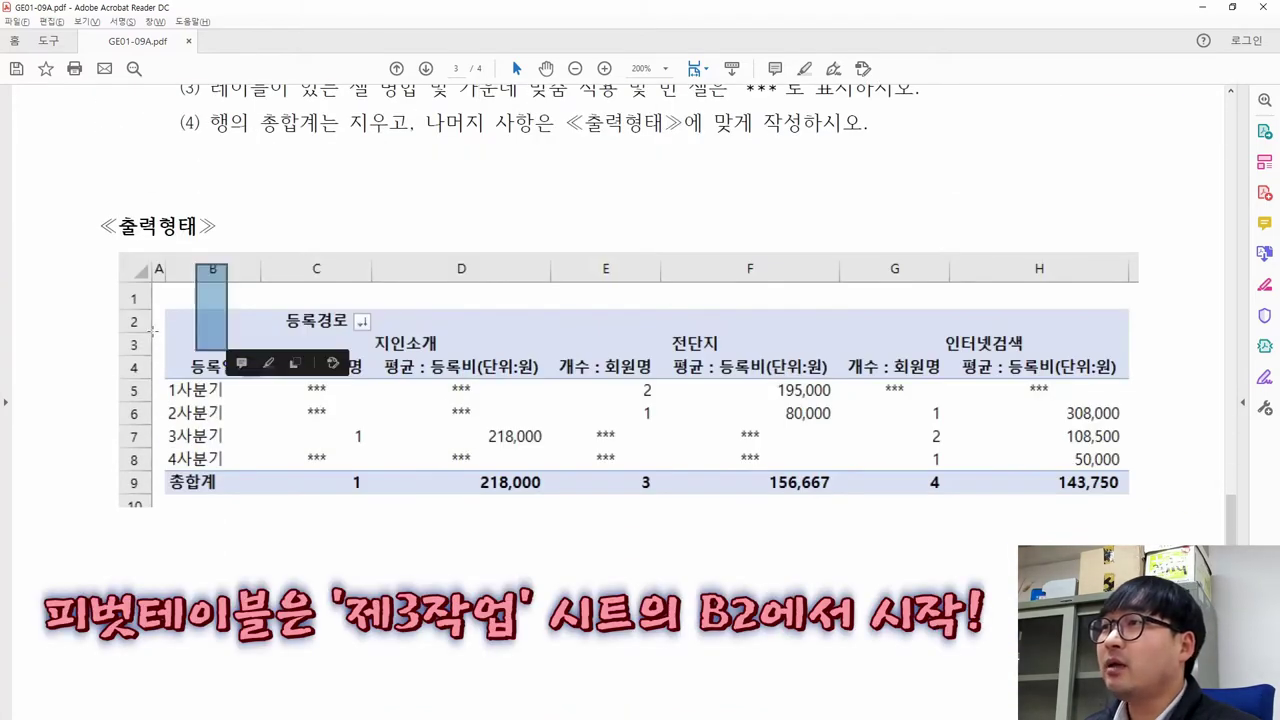
drag(154, 319, 251, 336)
click(182, 312)
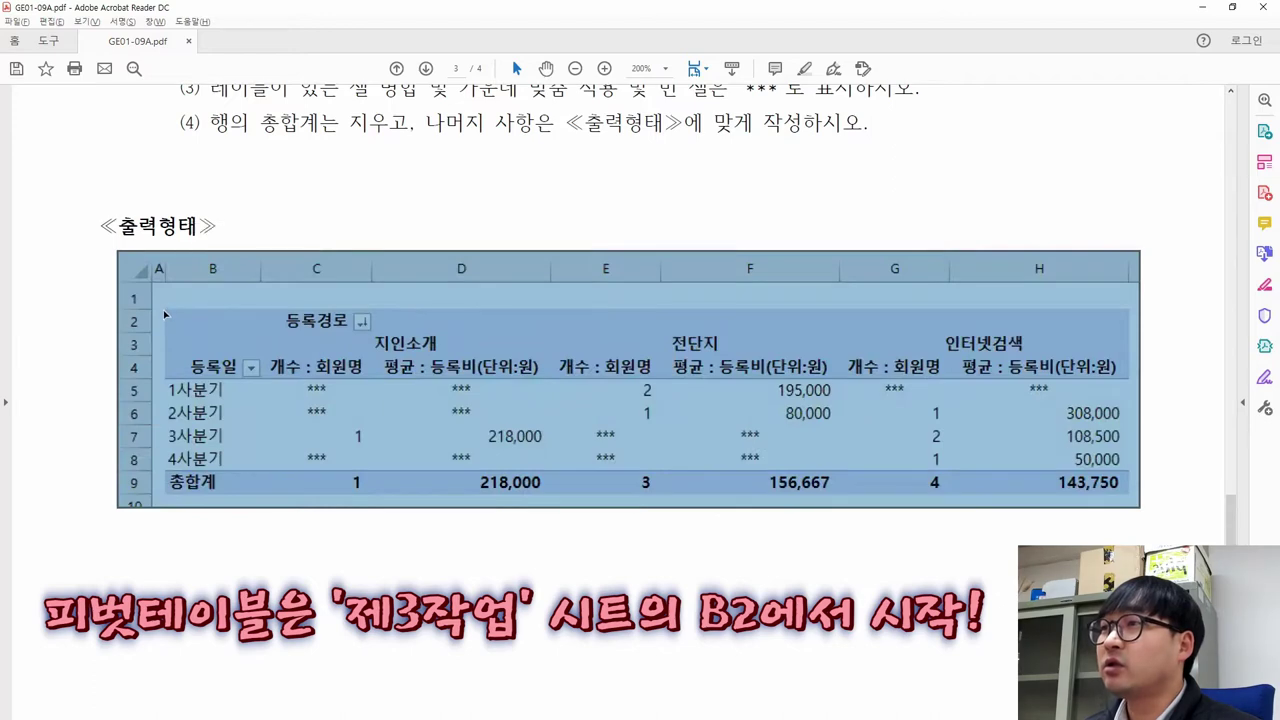
click(168, 311)
drag(168, 310, 263, 332)
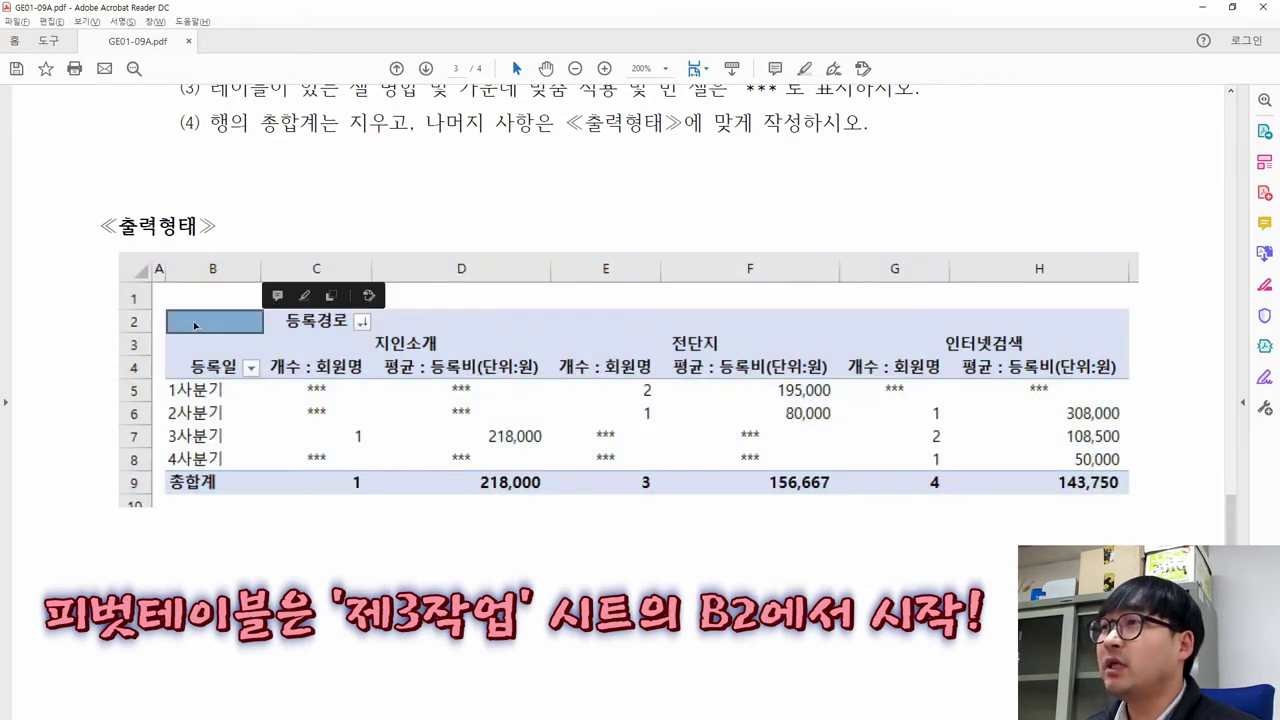
key(alt+Tab)
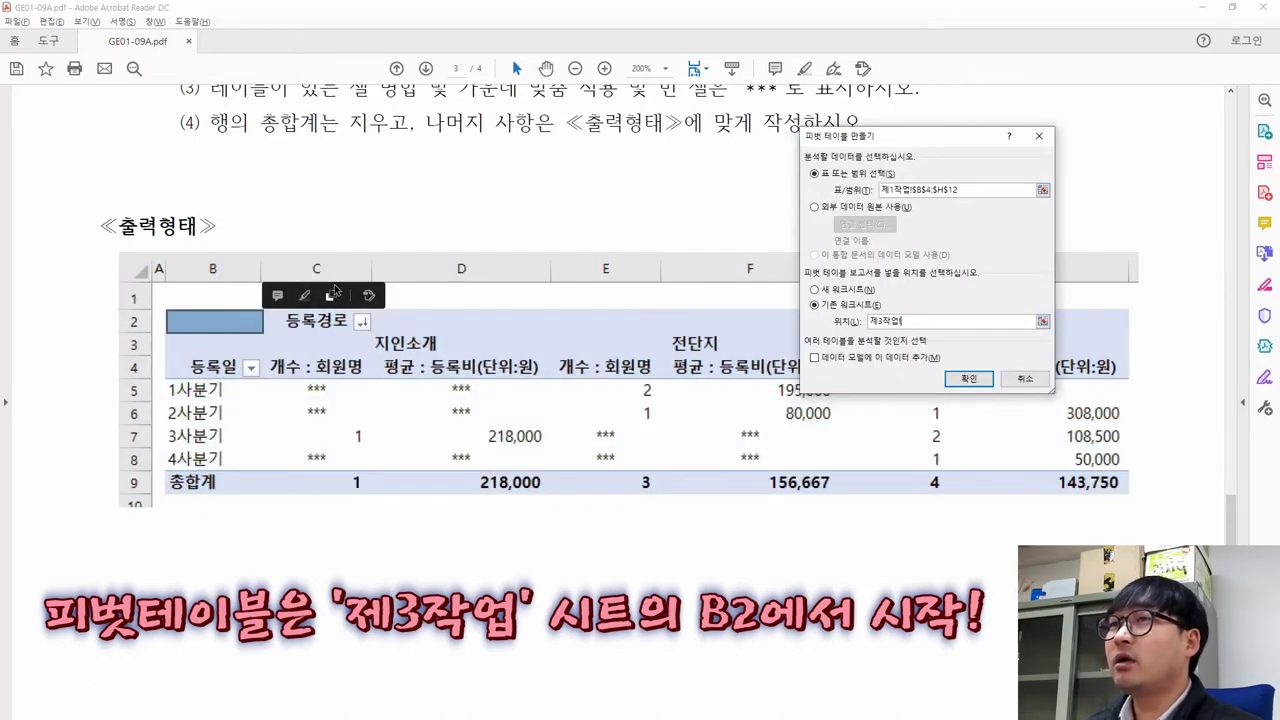
key(alt+Tab)
key(alt+Tab)
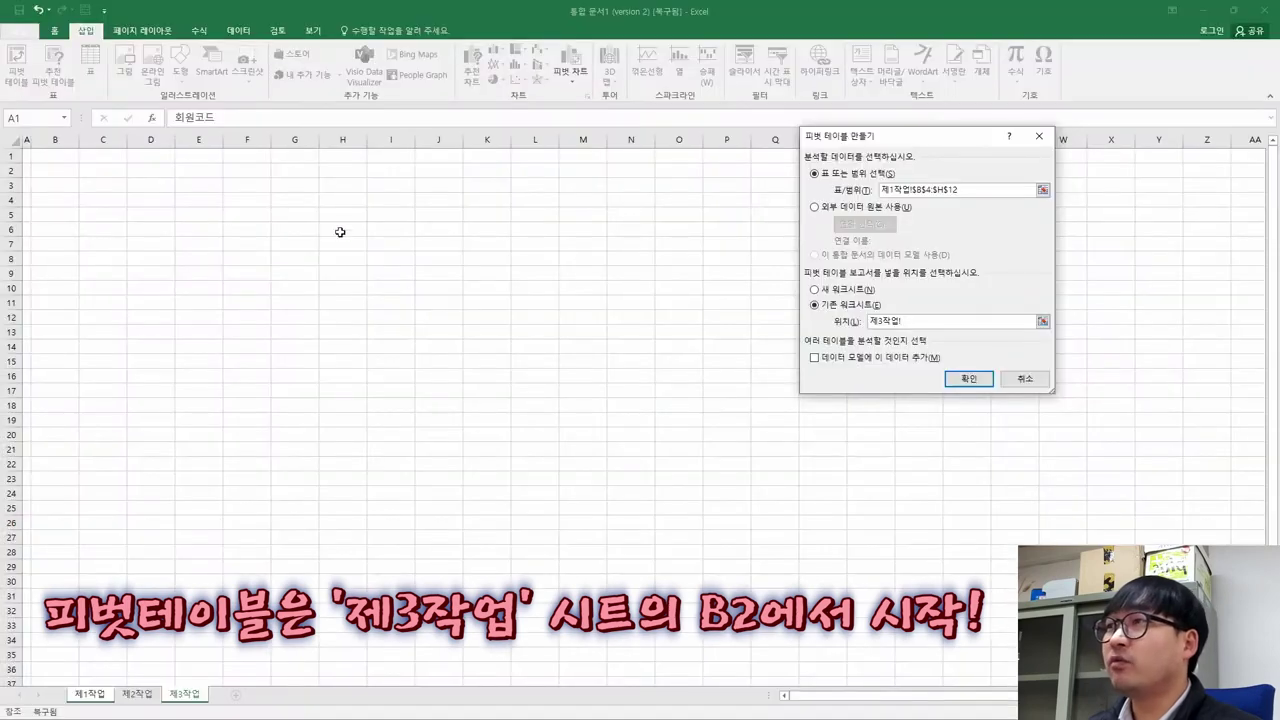
Step: Set the location to cell B2 of the 제3작업 sheet and create the pivot table
click(53, 170)
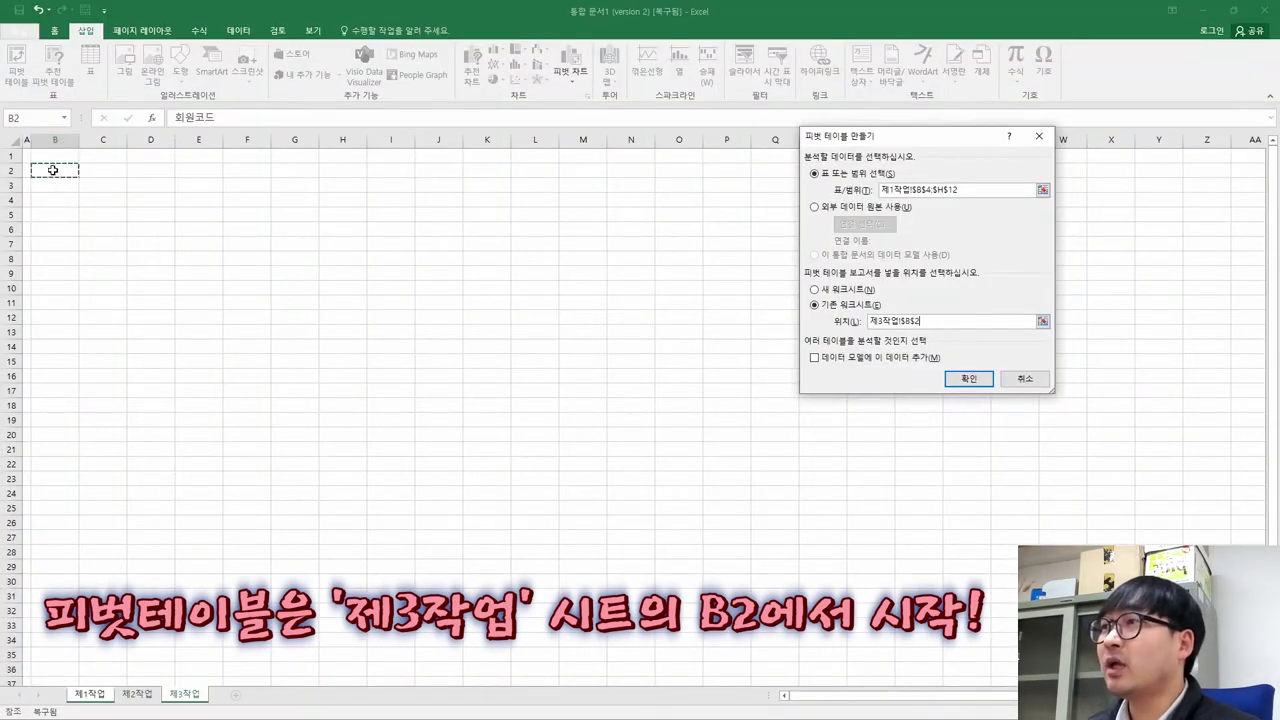
mouse_move(53, 170)
mouse_down()
mouse_move(189, 249)
mouse_move(66, 170)
mouse_up()
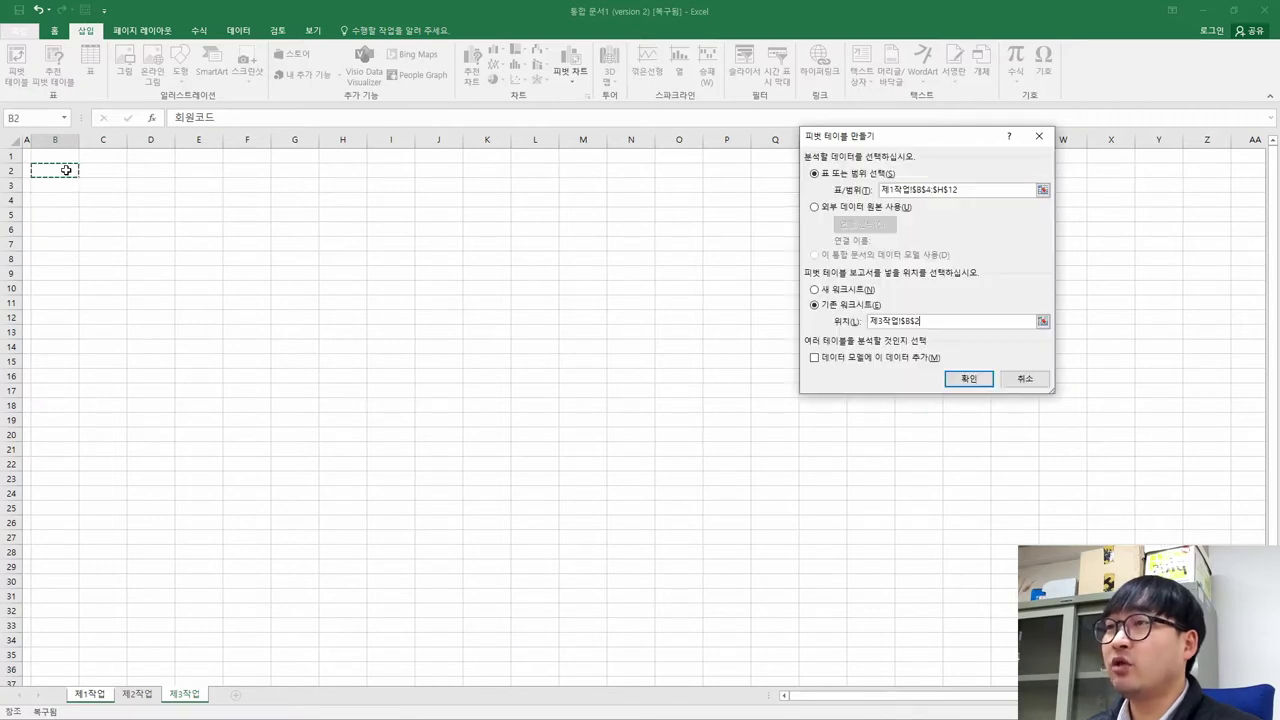
click(961, 379)
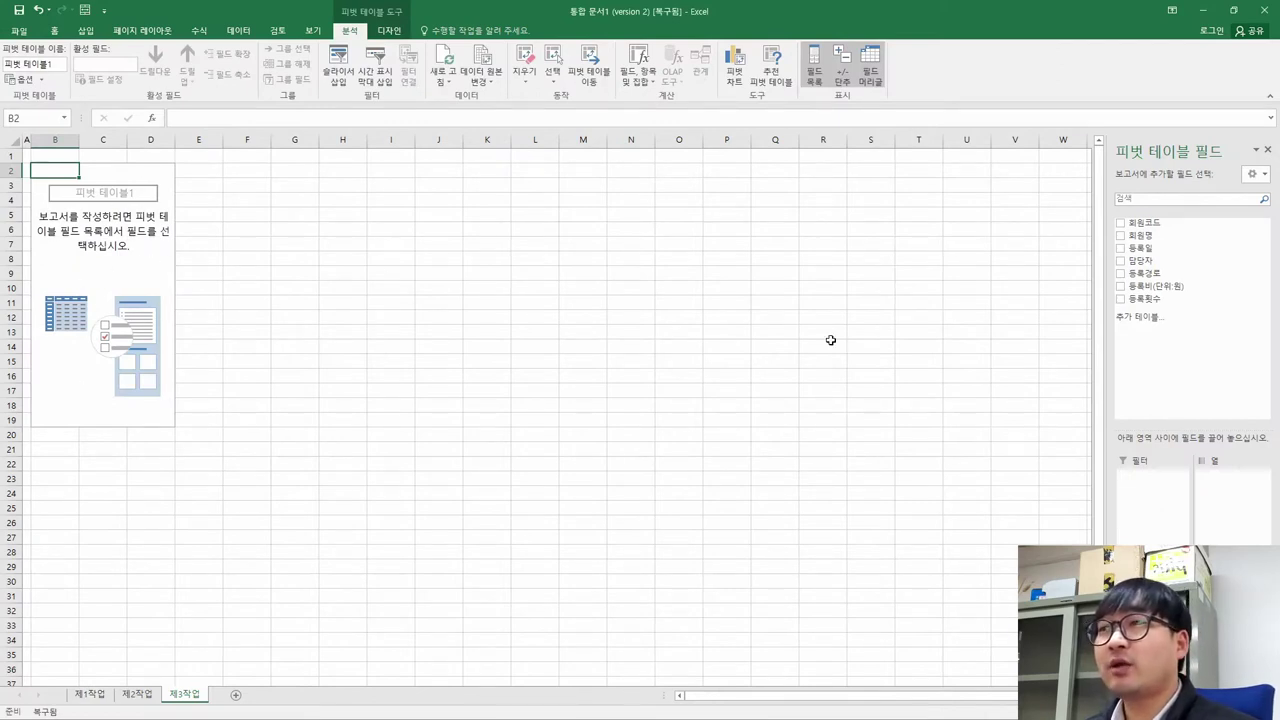
scroll(537, 397, up, 2)
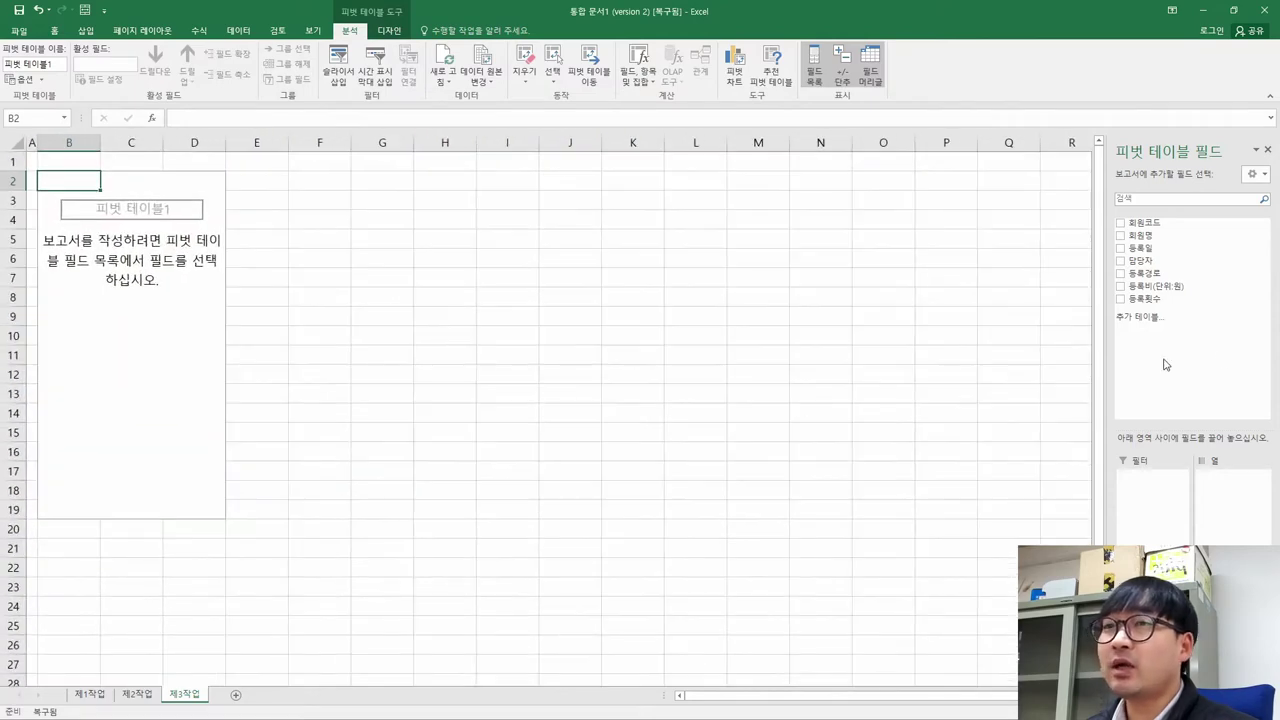
Step: Examine the header rows of the 출력형태 sample in GE01-09A.pdf to work out which fields belong in which pivot area, then return to Excel
key(alt+Tab)
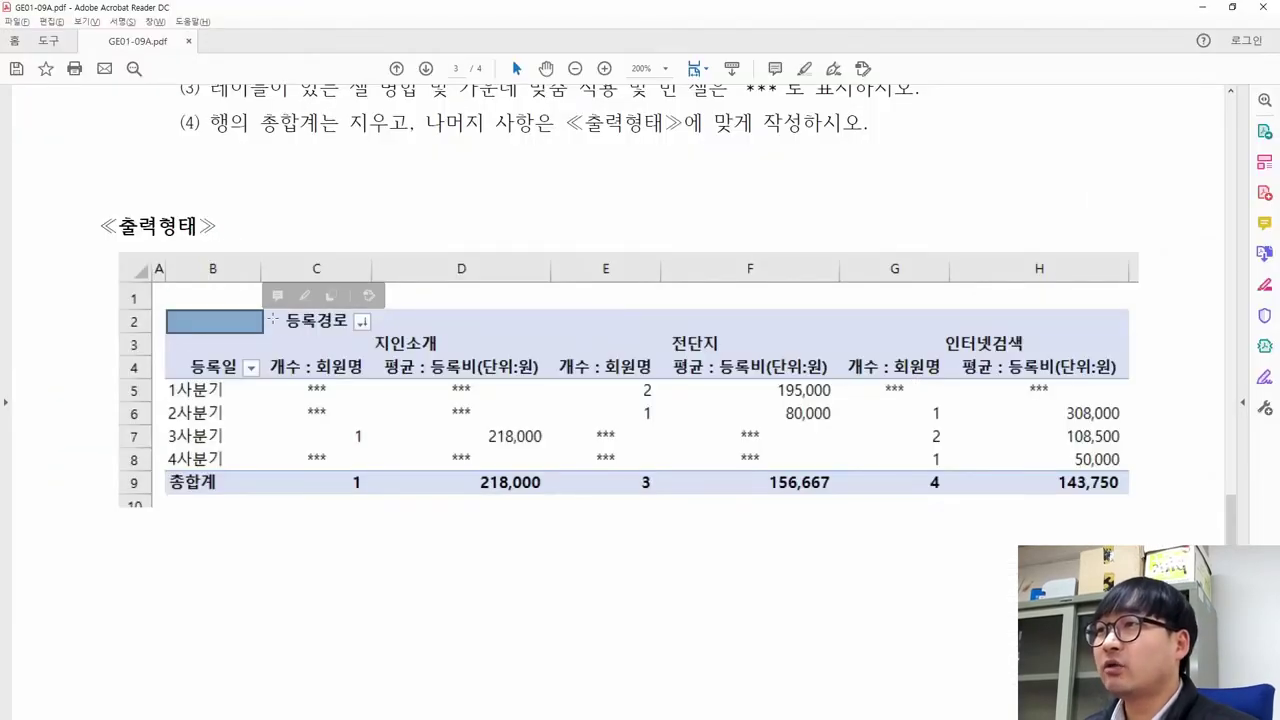
double_click(318, 344)
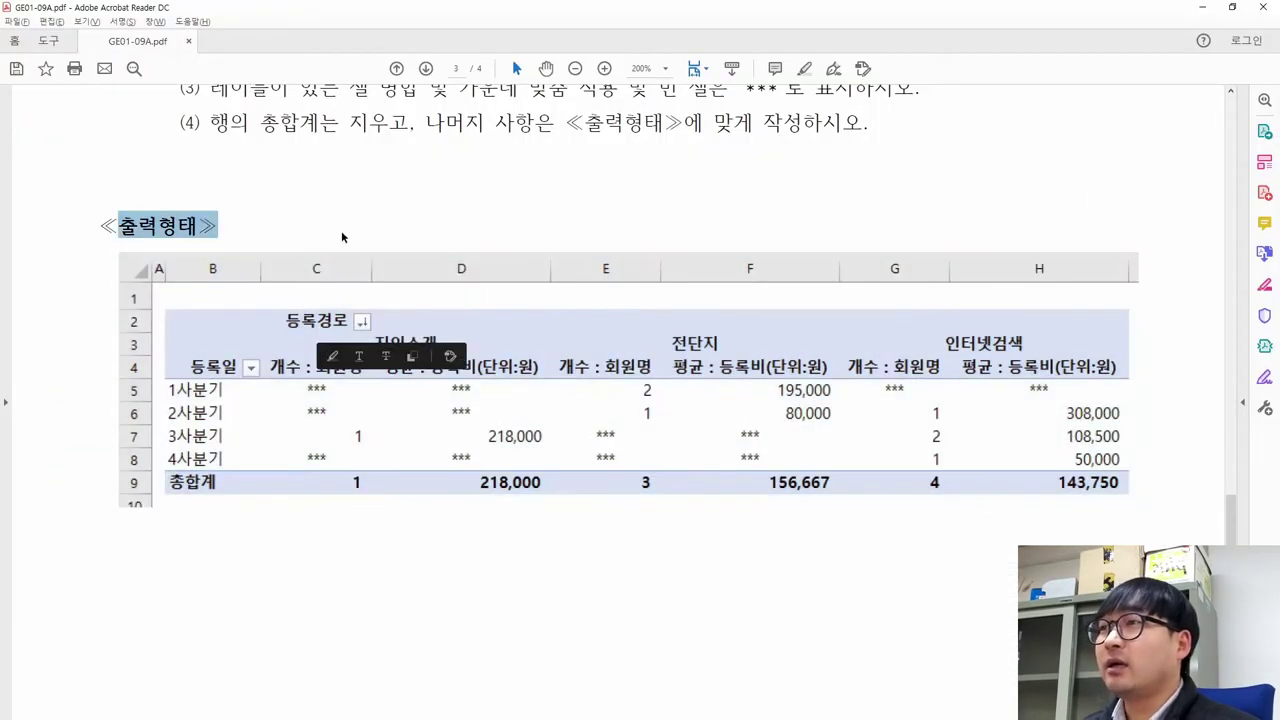
click(347, 246)
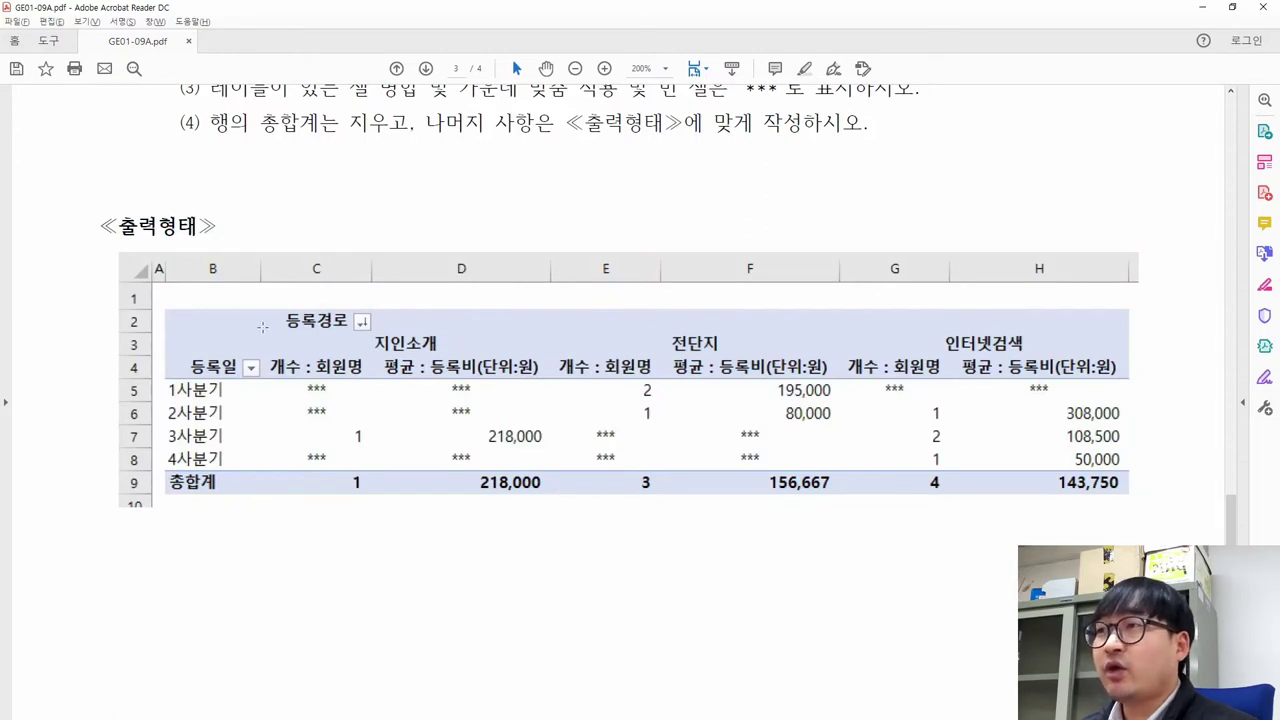
scroll(262, 327, down, 1)
scroll(524, 330, down, 1)
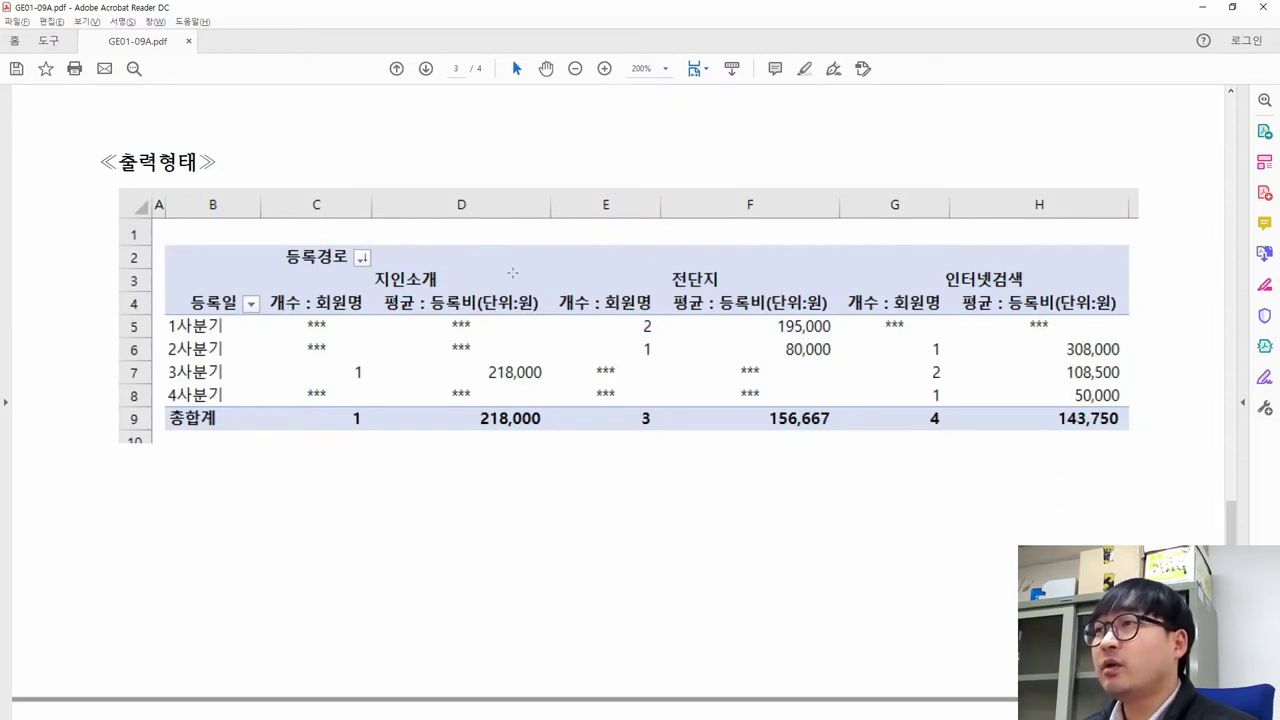
drag(157, 243, 545, 316)
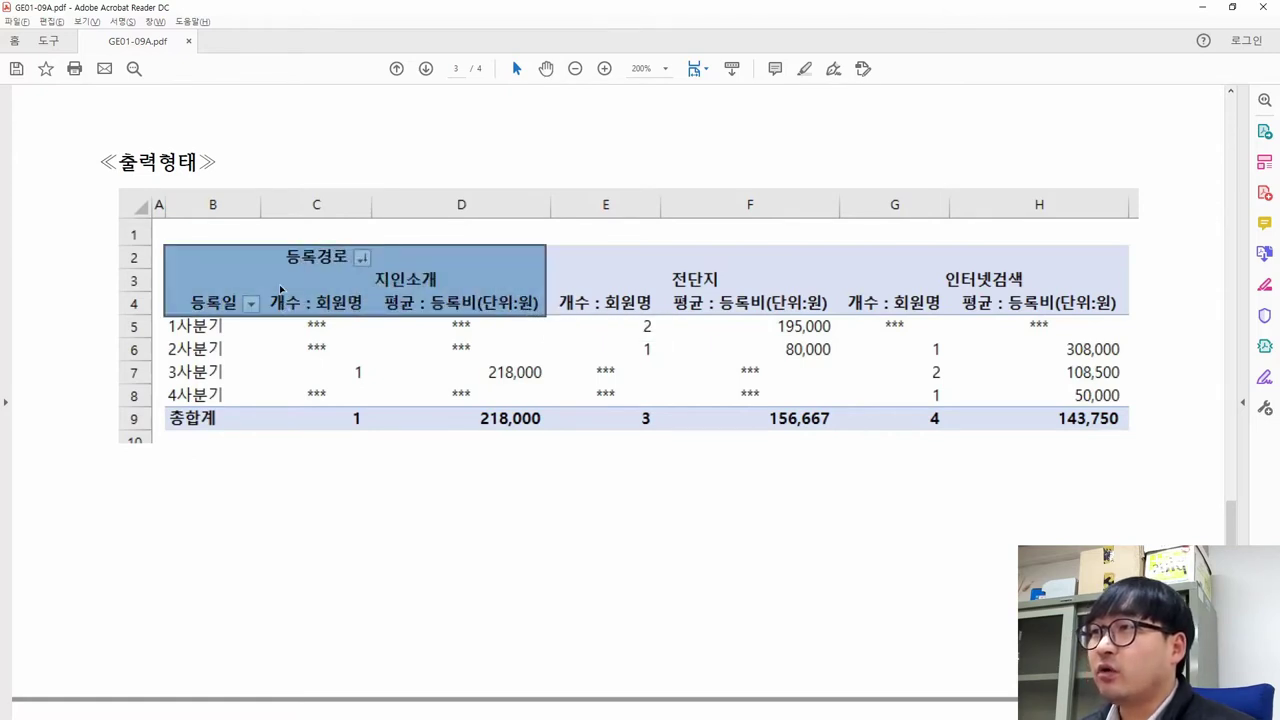
click(155, 283)
drag(172, 278, 512, 278)
click(512, 278)
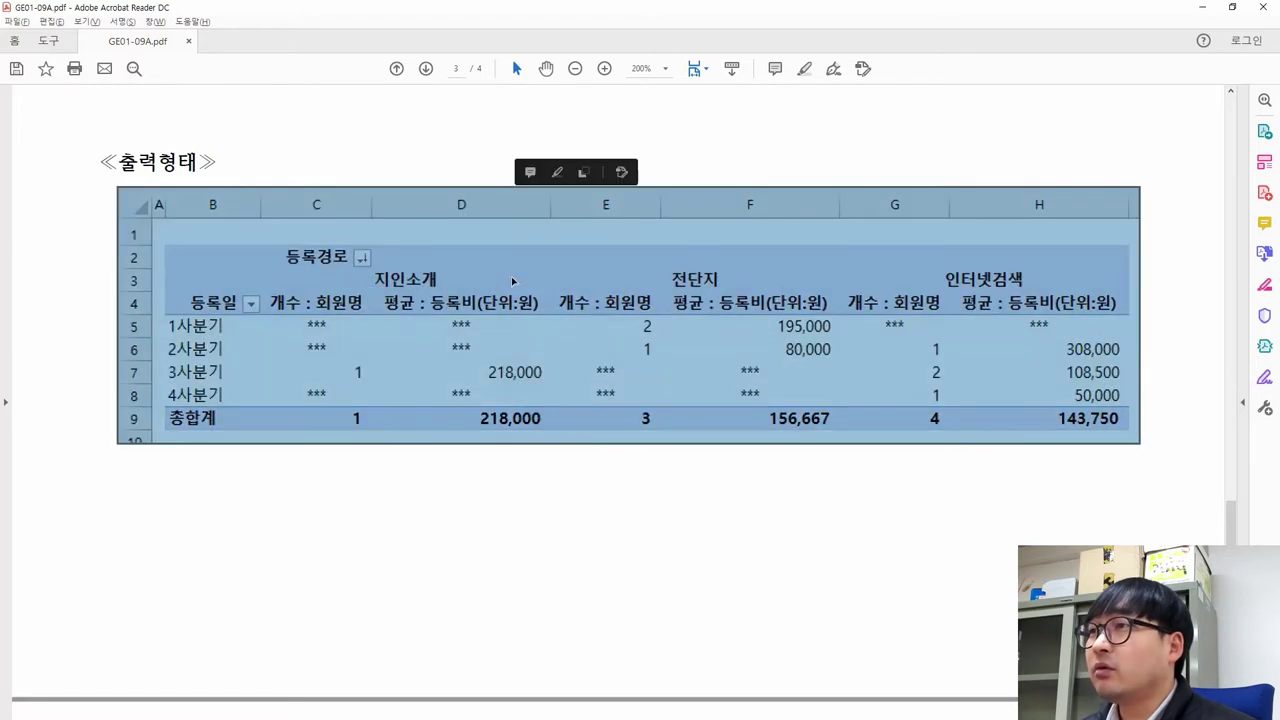
click(244, 241)
drag(248, 314, 256, 319)
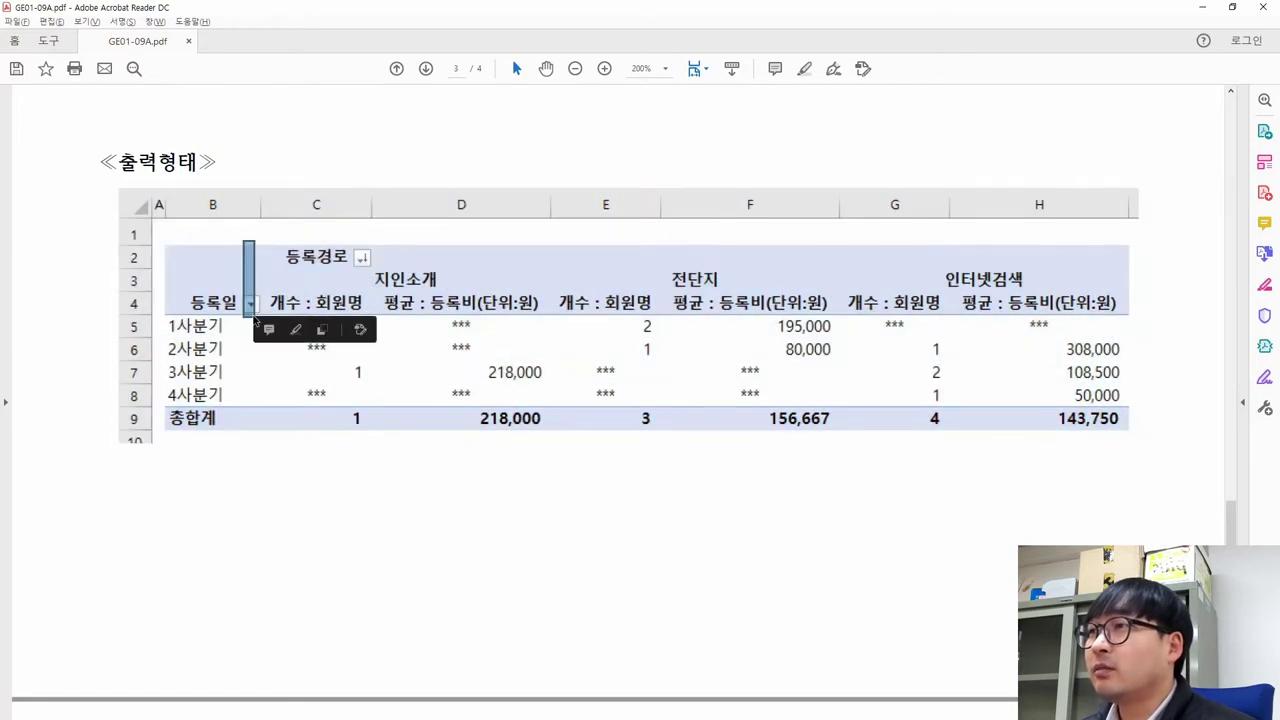
drag(164, 278, 467, 279)
drag(170, 244, 365, 276)
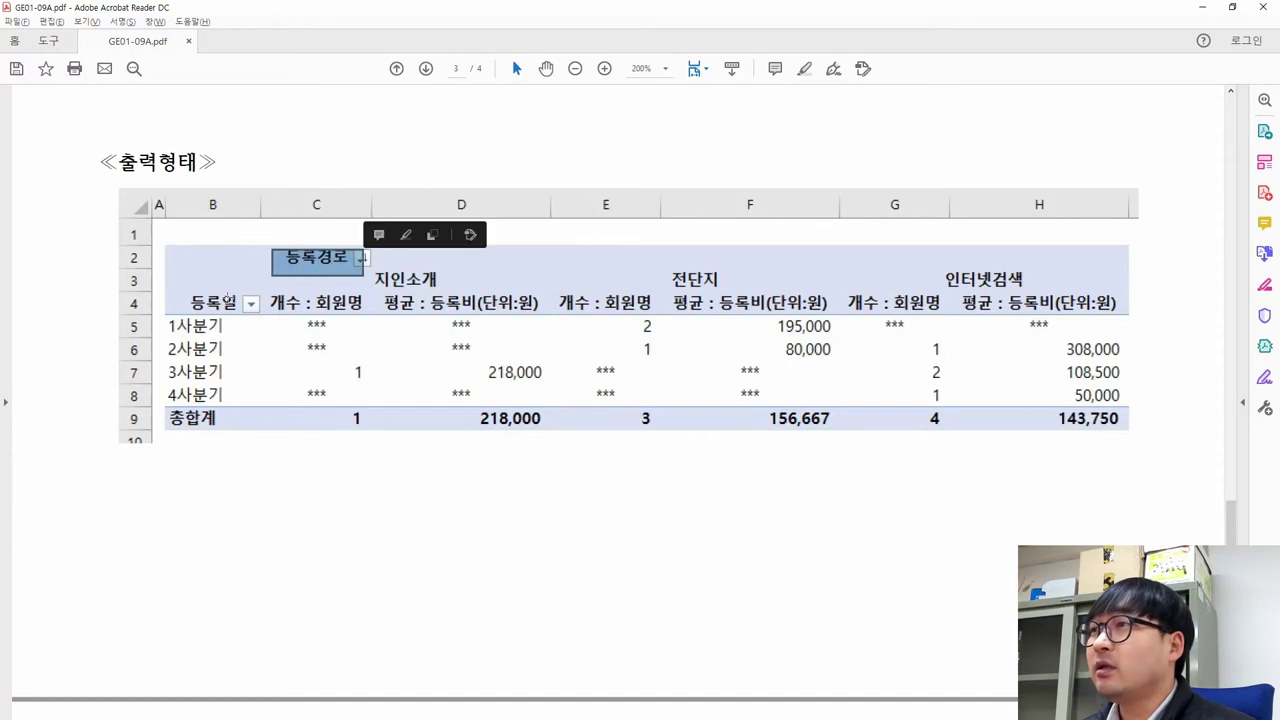
drag(177, 292, 383, 323)
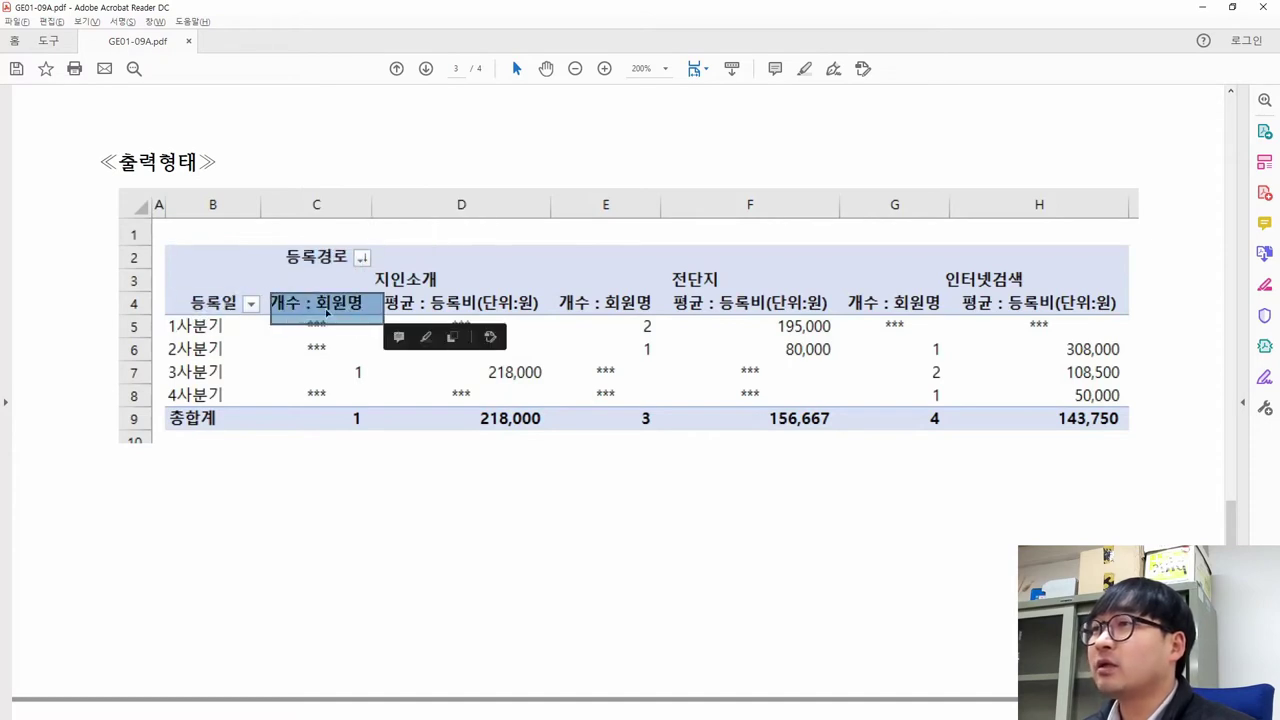
key(alt+Tab)
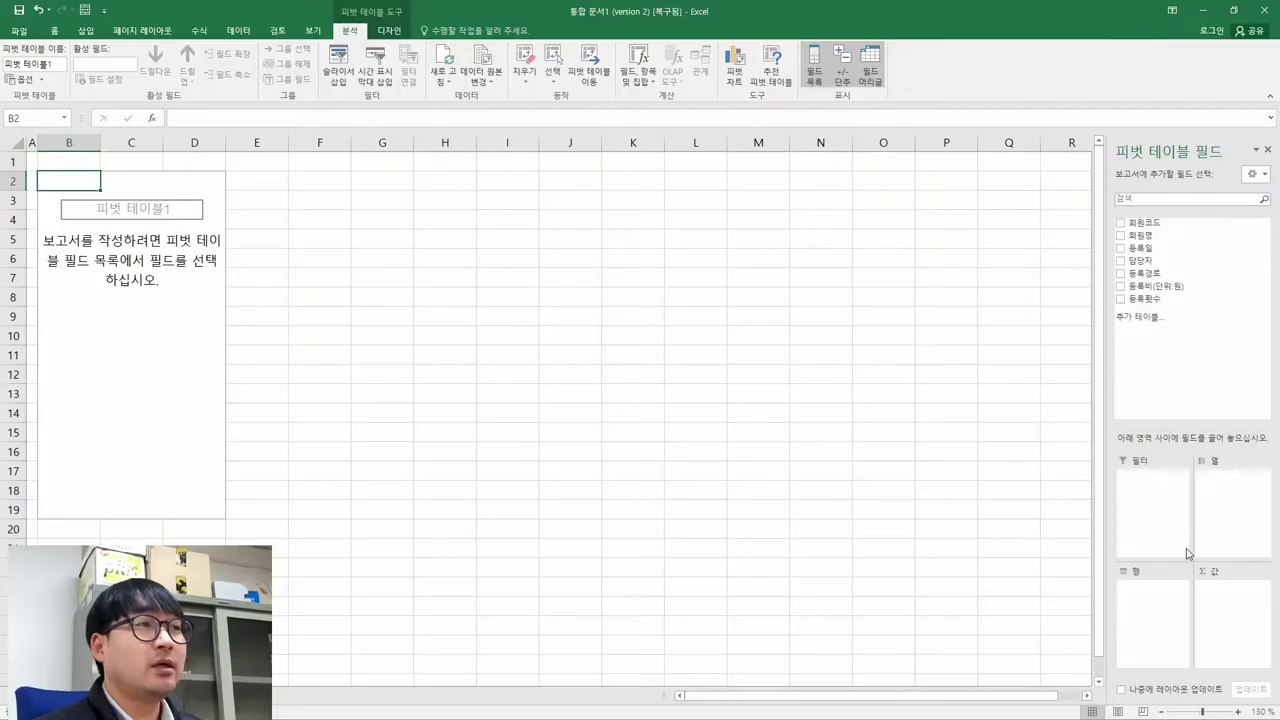
Step: Compare the filter and column positions with the PDF sample and add the 등록경로 field to the pivot table's columns
key(alt+Tab)
drag(161, 240, 271, 277)
key(alt+Tab)
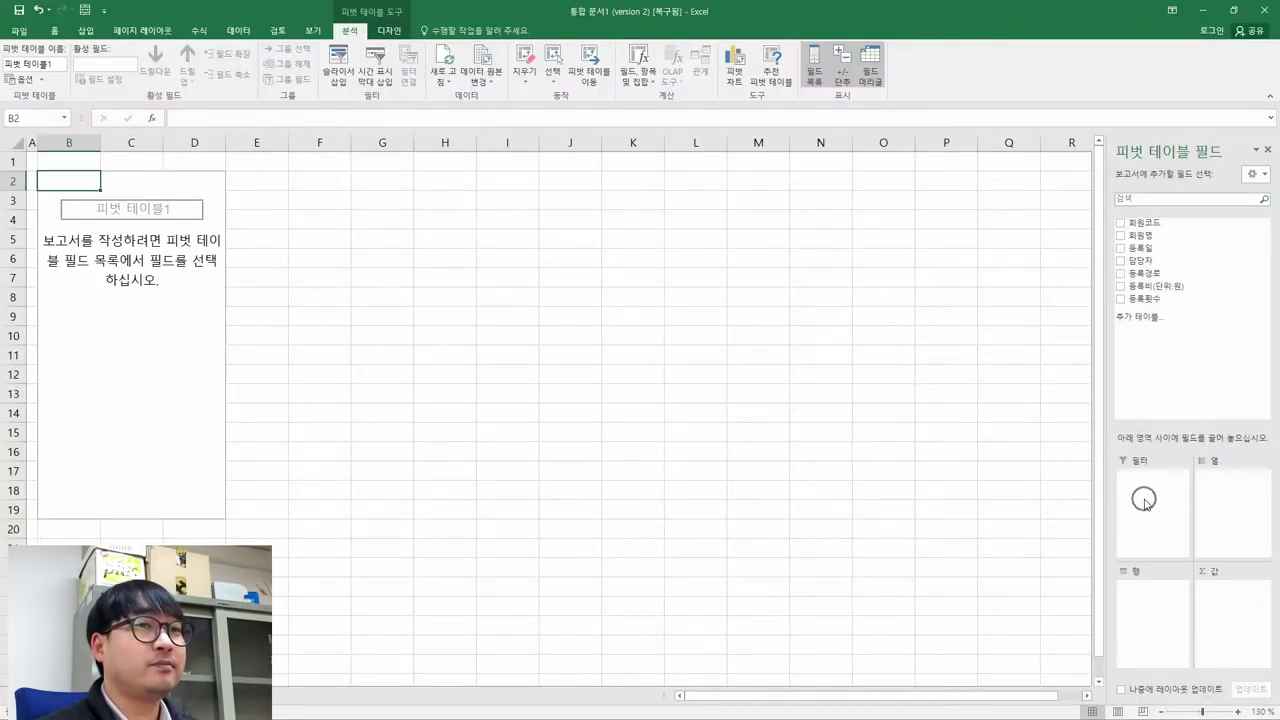
key(alt+Tab)
drag(270, 241, 361, 277)
key(alt+Tab)
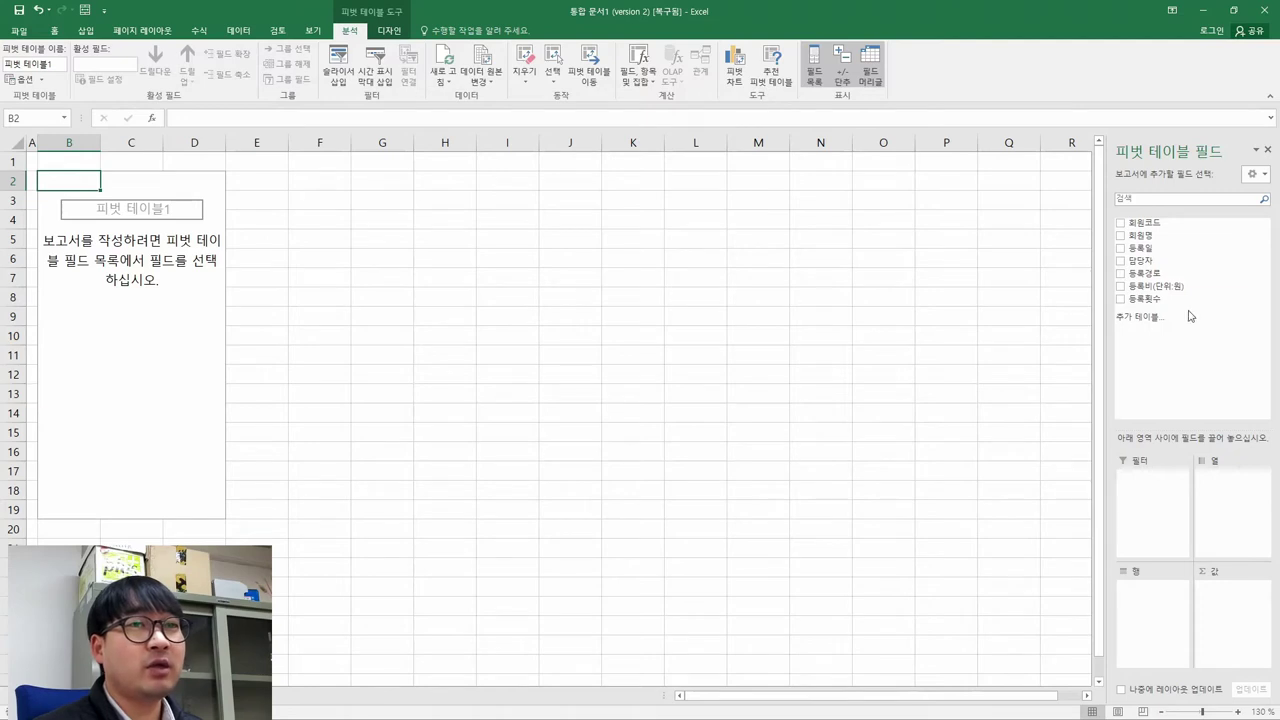
drag(1145, 278, 1230, 487)
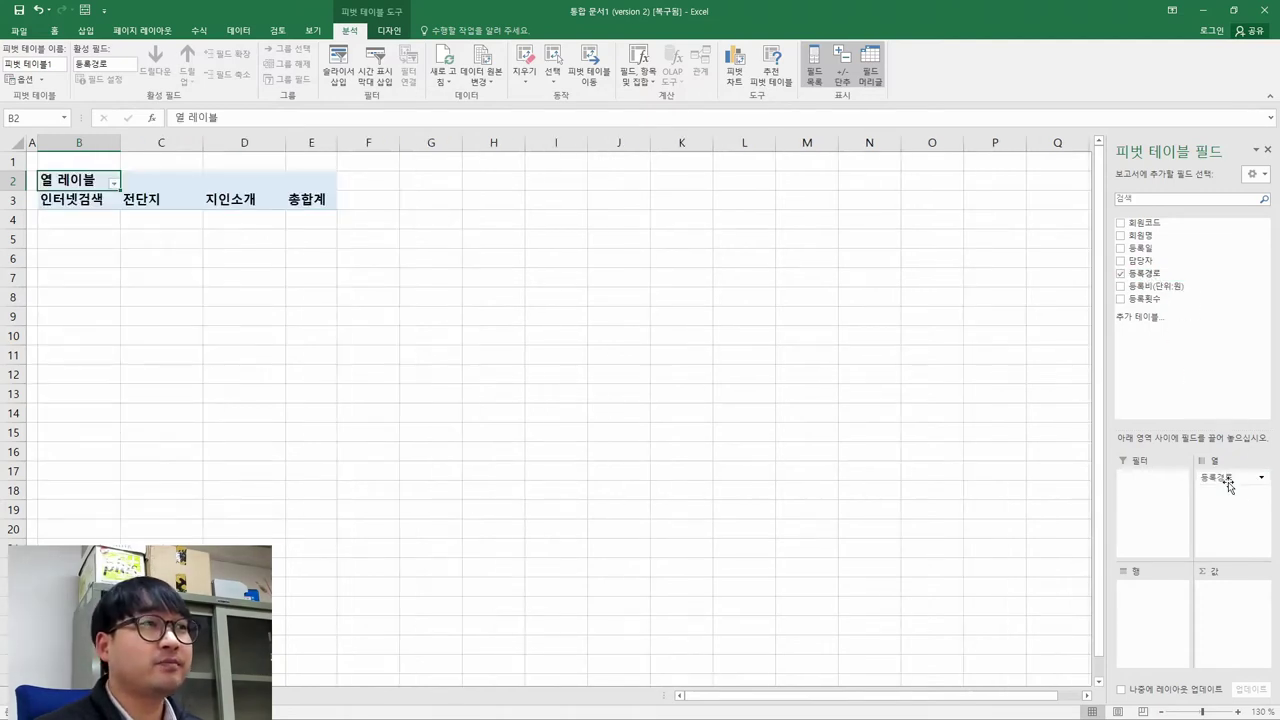
Step: Check the row label in the PDF sample and add the 등록일 field to the pivot table's rows
key(ctrl)
key(ctrl)
key(alt+Tab)
key(ctrl)
key(ctrl)
key(alt+Tab)
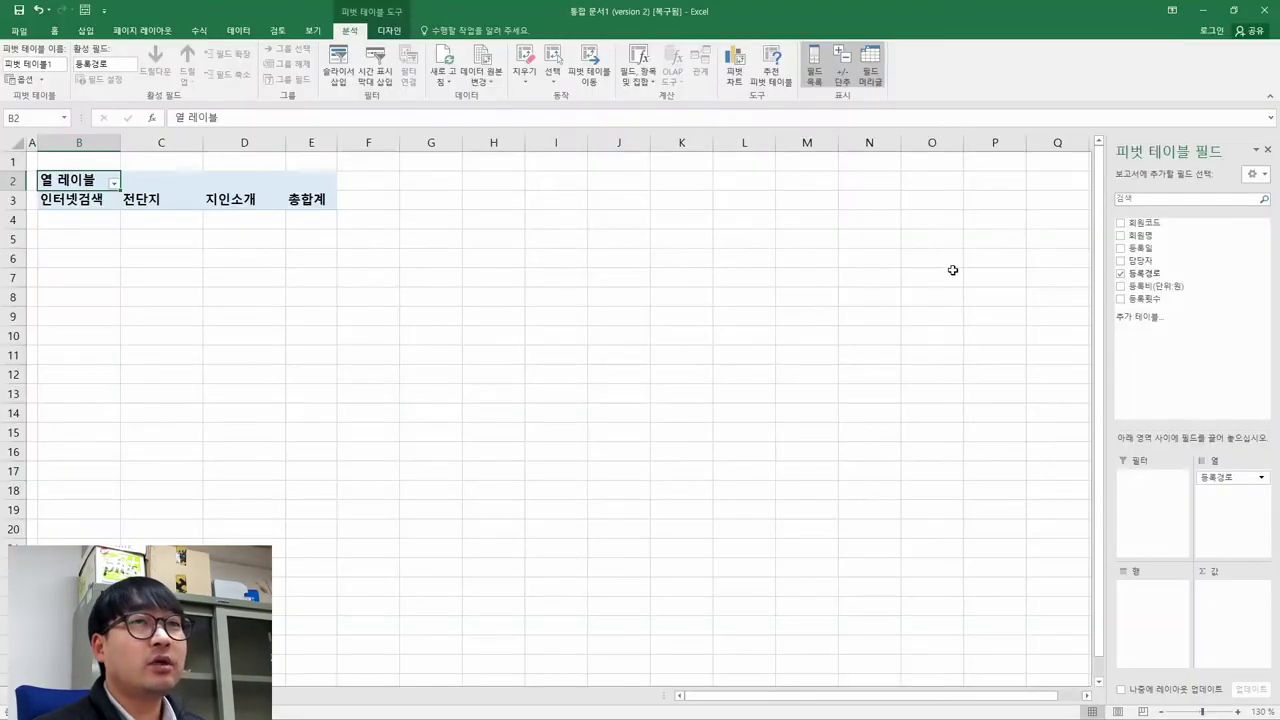
drag(1145, 247, 1170, 626)
Step: Examine the repeated 회원명 and 등록비(단위:원) value headers in the 출력형태 sample of GE01-09A.pdf
key(alt+Tab)
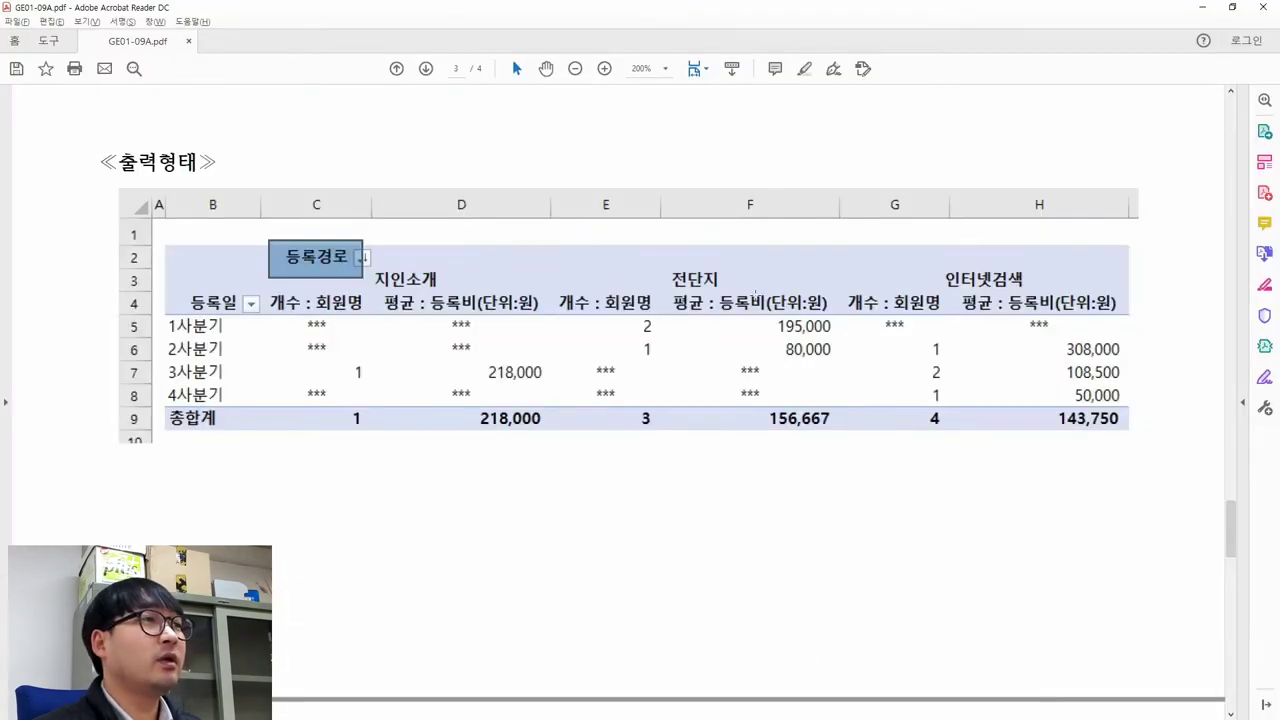
key(ctrl)
key(ctrl)
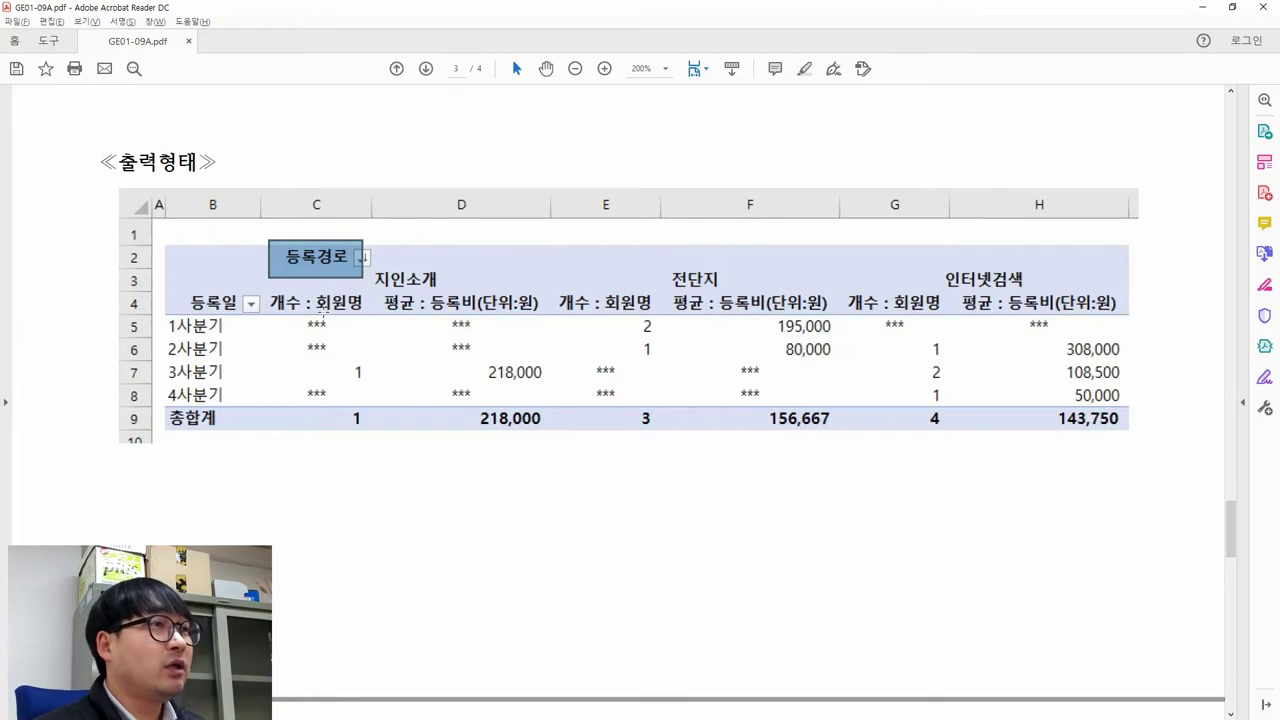
drag(284, 290, 551, 323)
key(ctrl)
key(ctrl)
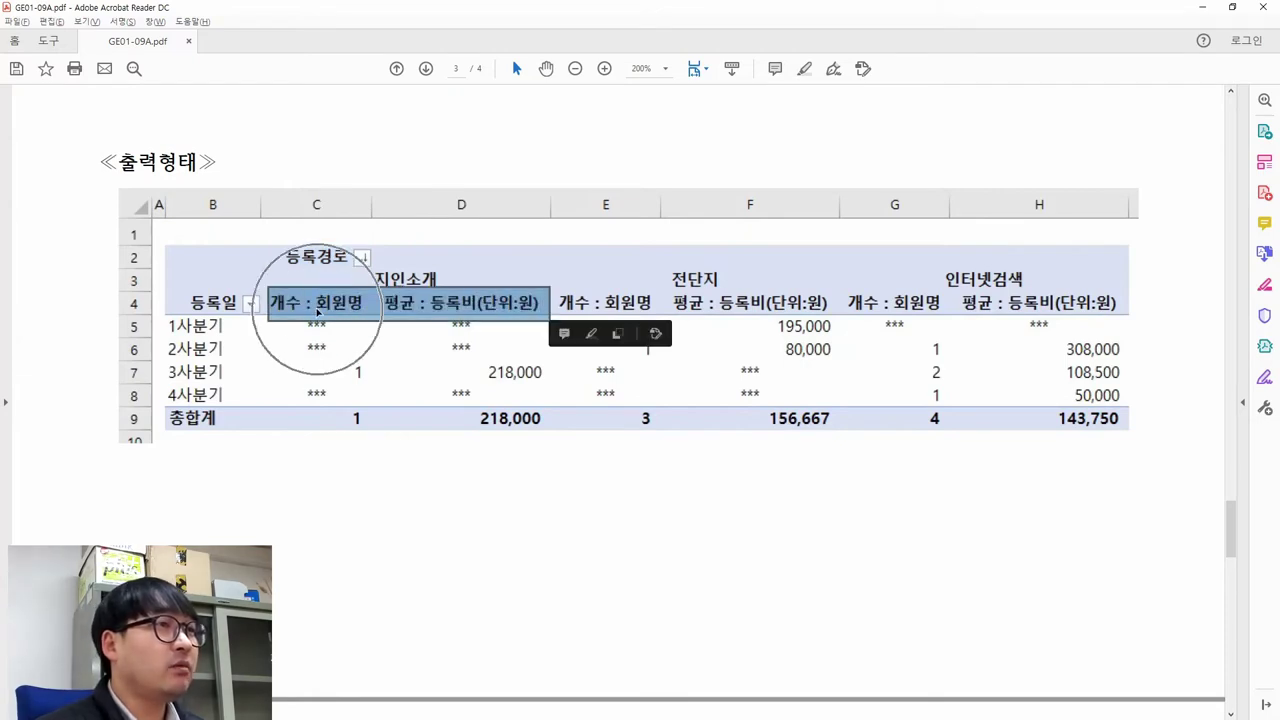
key(ctrl)
key(ctrl)
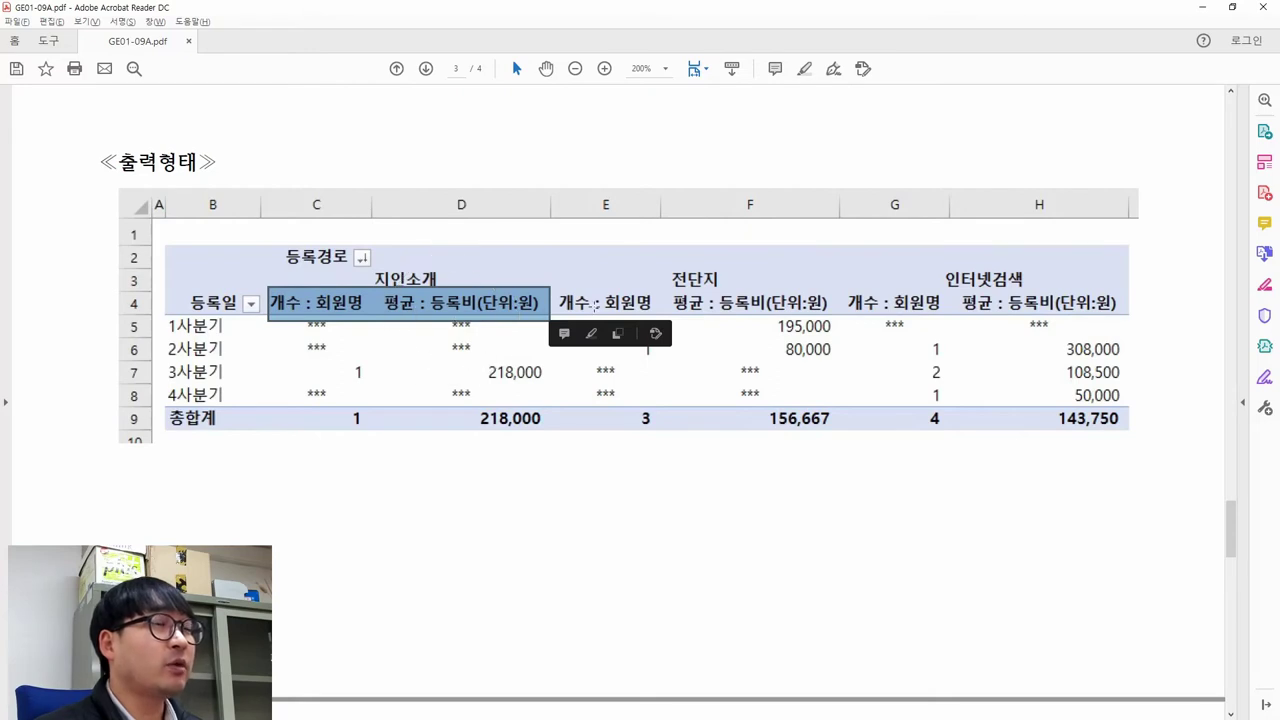
key(ctrl)
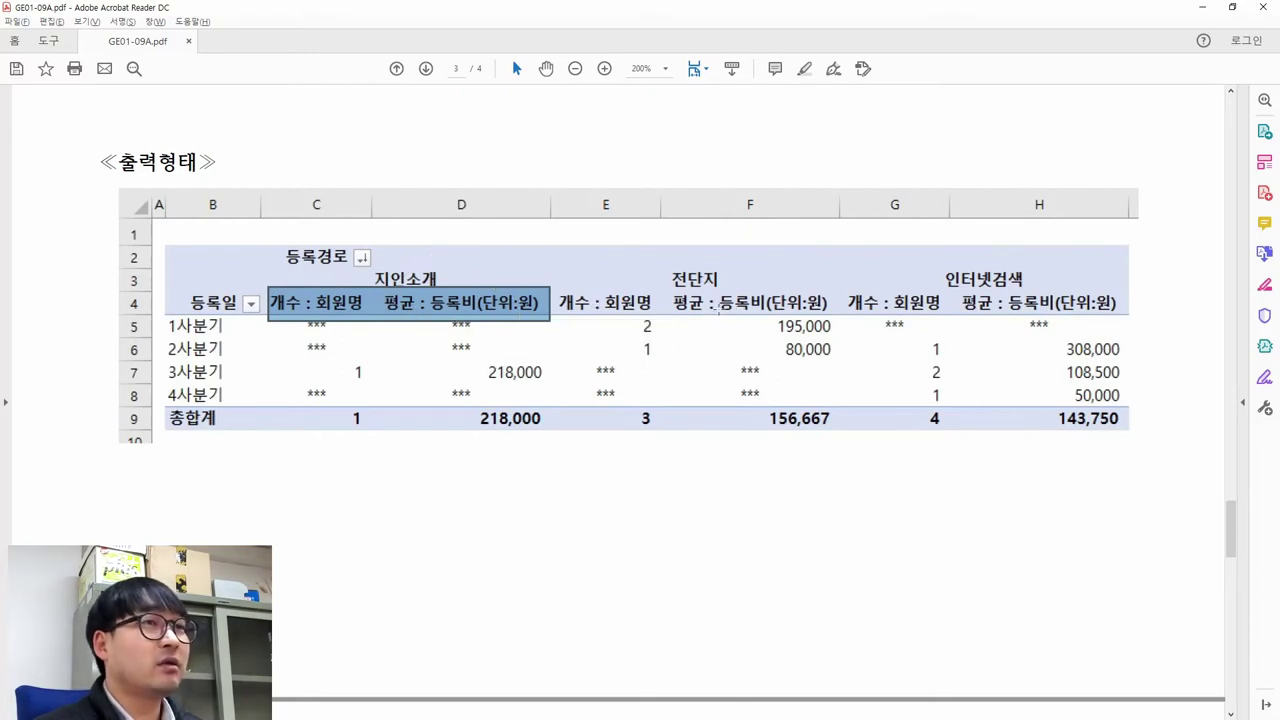
key(ctrl)
key(ctrl)
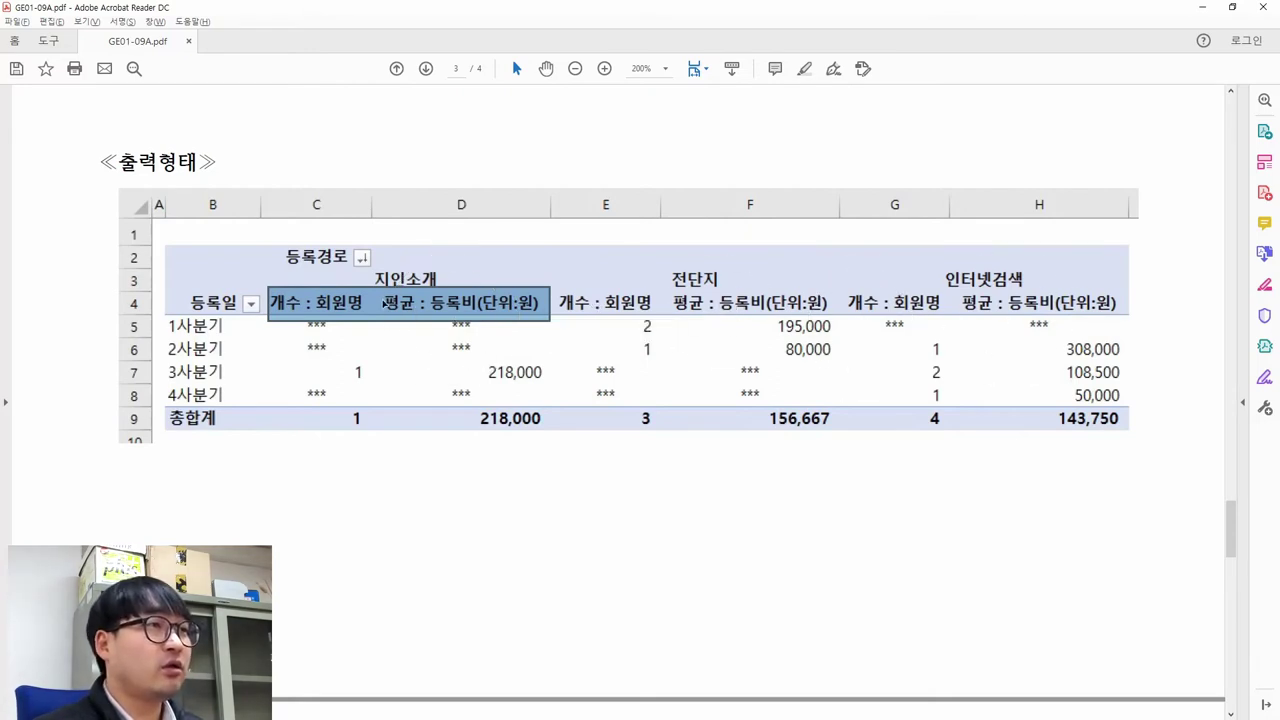
Step: Return to Excel and add the 회원명 and 등록비(단위:원) fields, in that order, to the pivot table's values
key(alt+Tab)
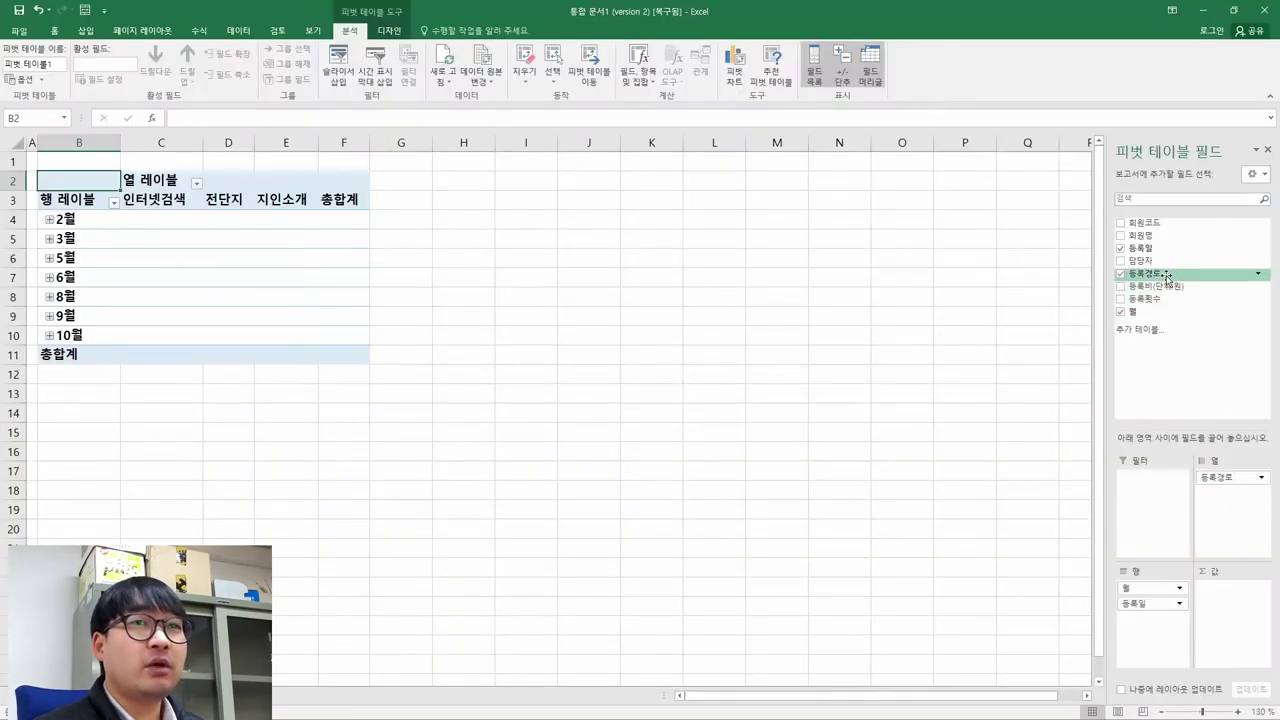
drag(1145, 235, 1231, 587)
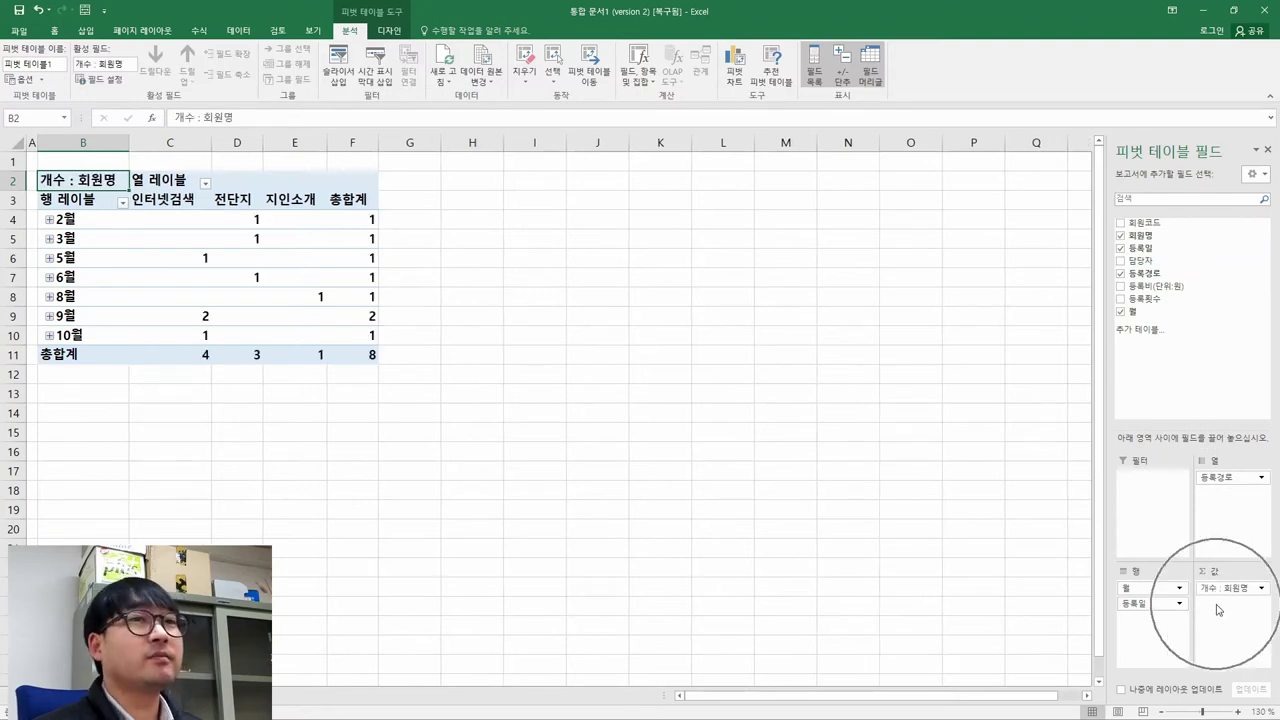
key(alt+Tab)
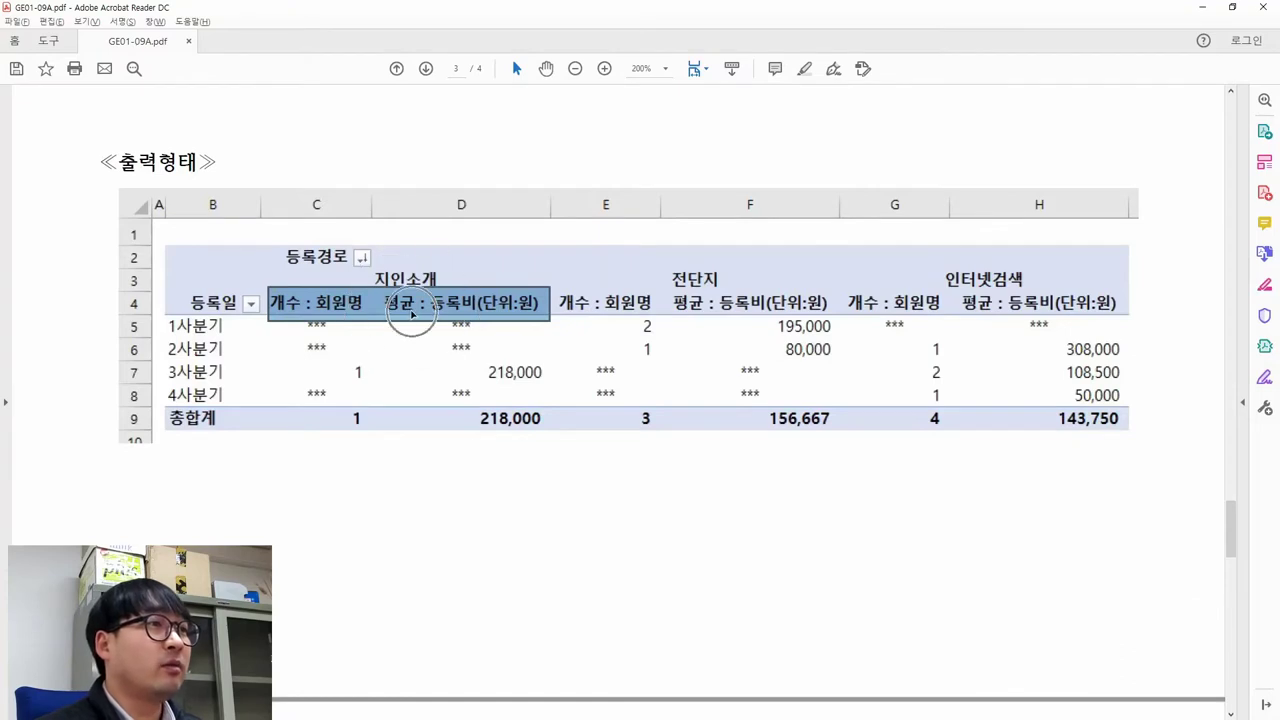
key(alt+Tab)
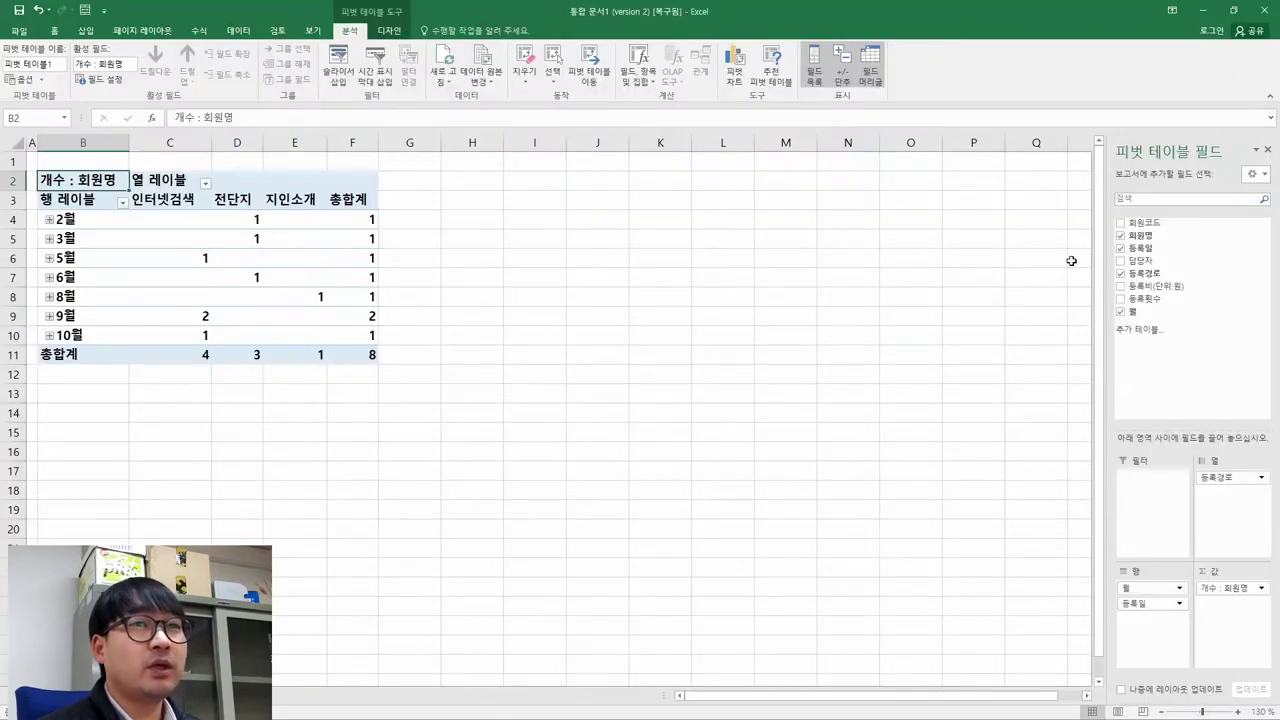
drag(1174, 287, 1214, 606)
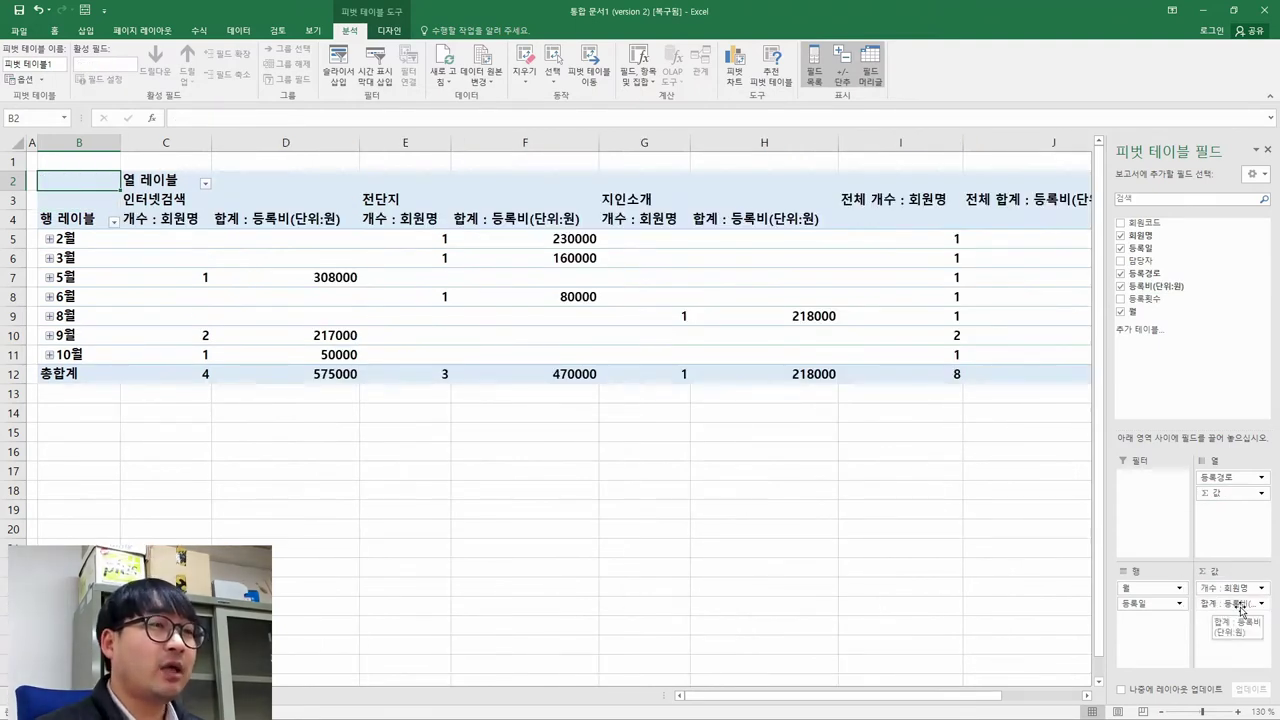
Step: Check the calculation type in the PDF sample and summarize the 등록비(단위:원) value field by 평균
key(alt+Tab)
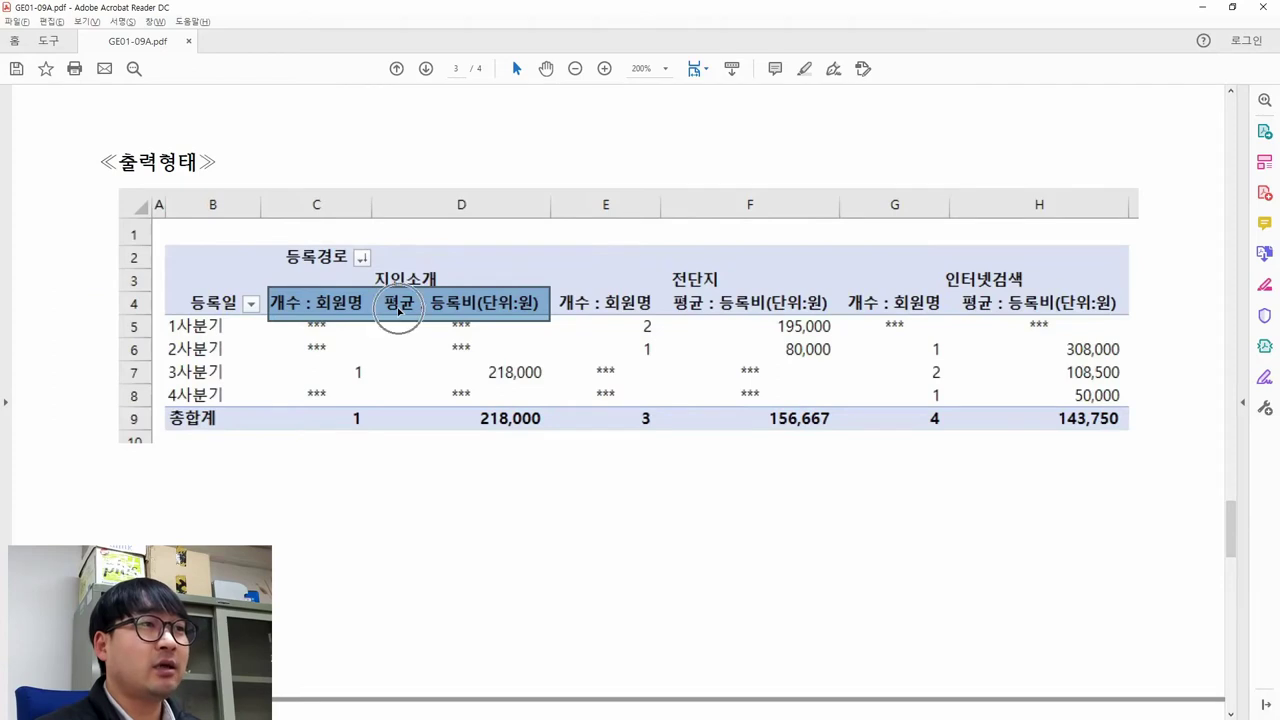
key(alt+Tab)
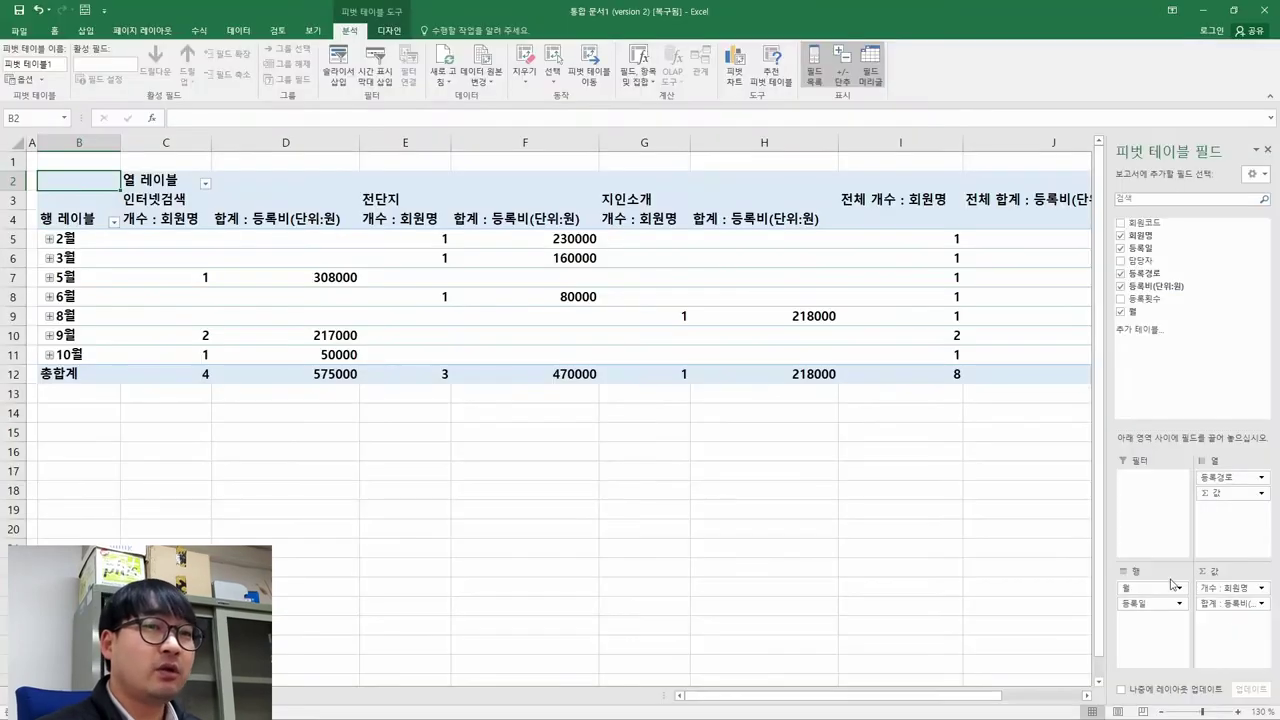
click(1262, 605)
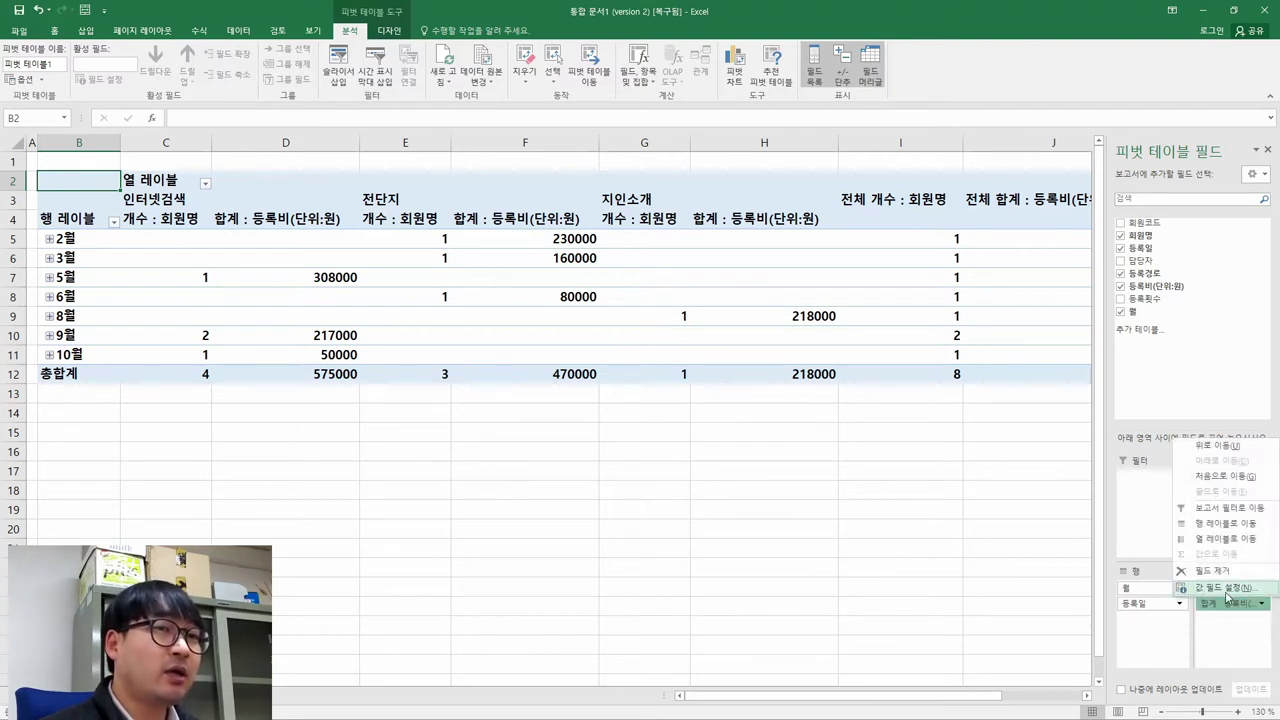
click(1228, 588)
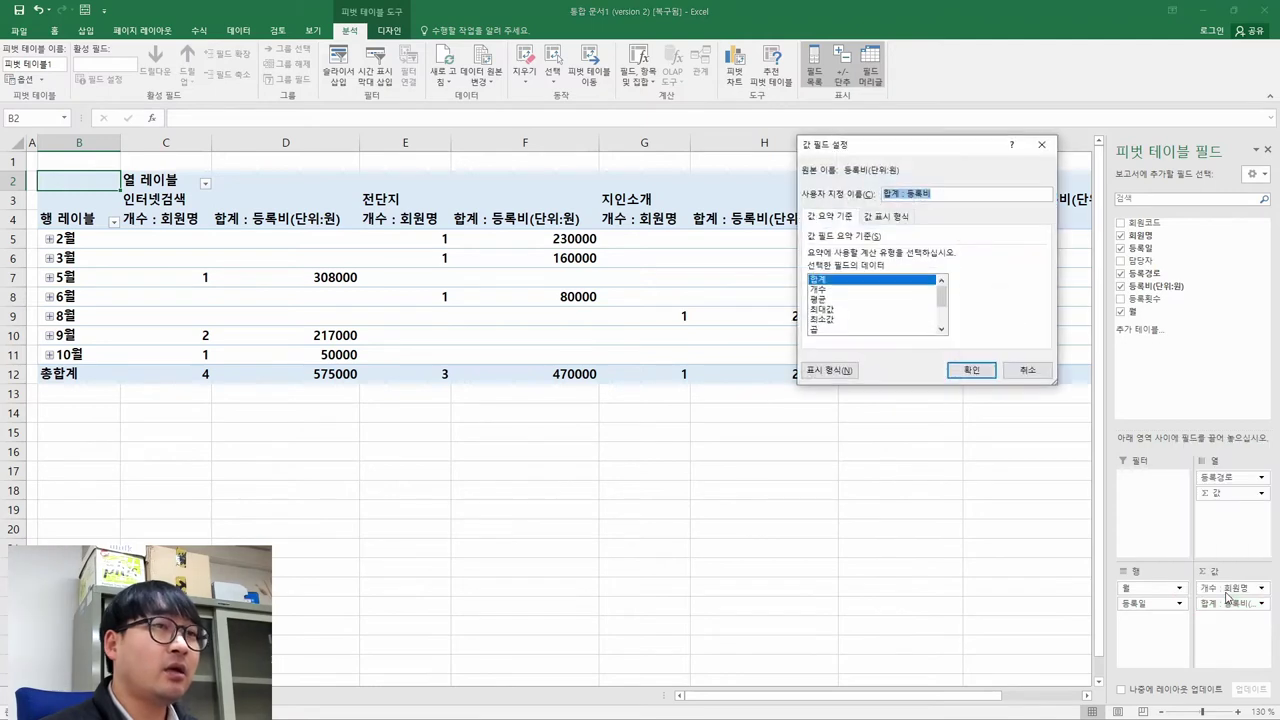
click(829, 299)
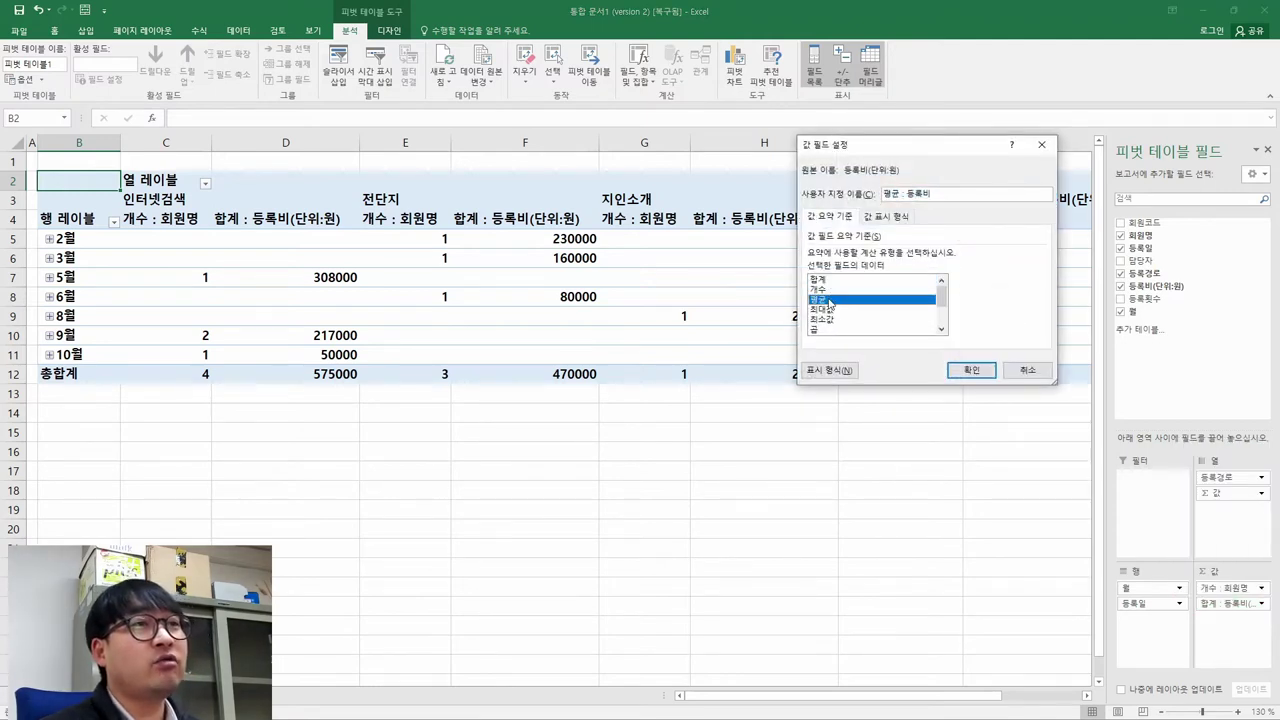
click(983, 371)
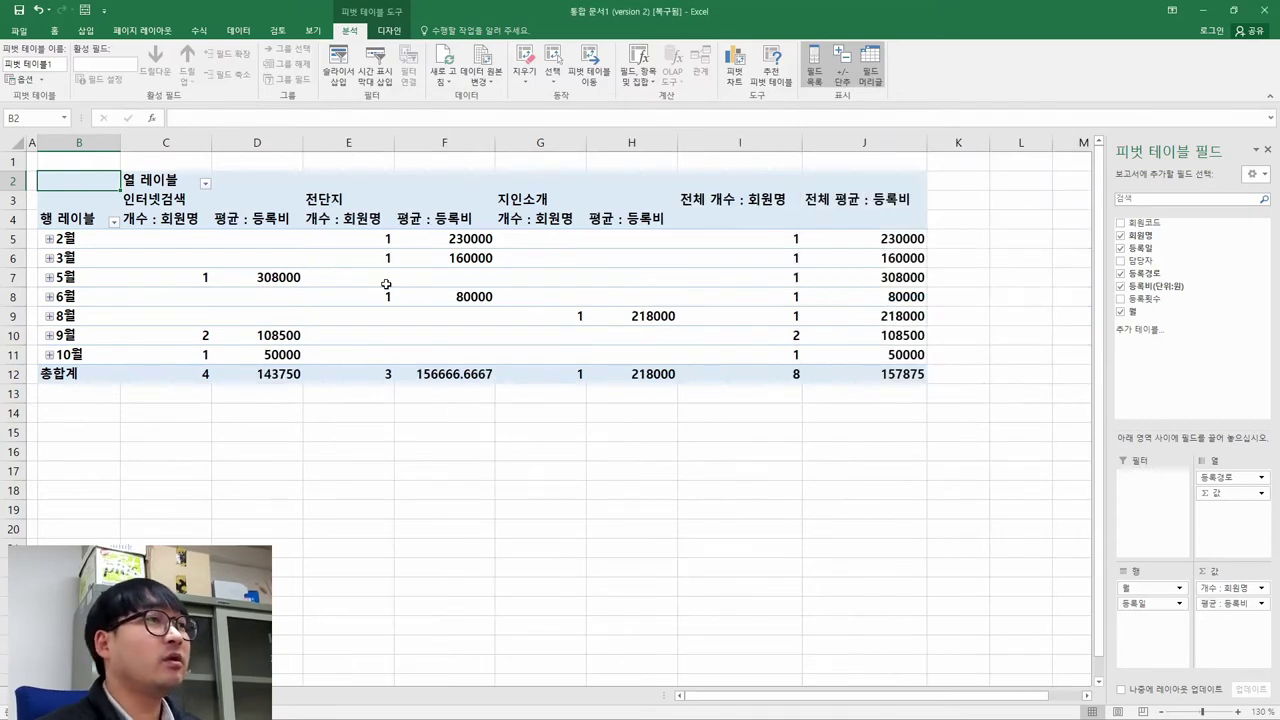
Step: Compare the header area with the PDF sample and rename the column label in C2 as 등록경로
key(alt+Tab)
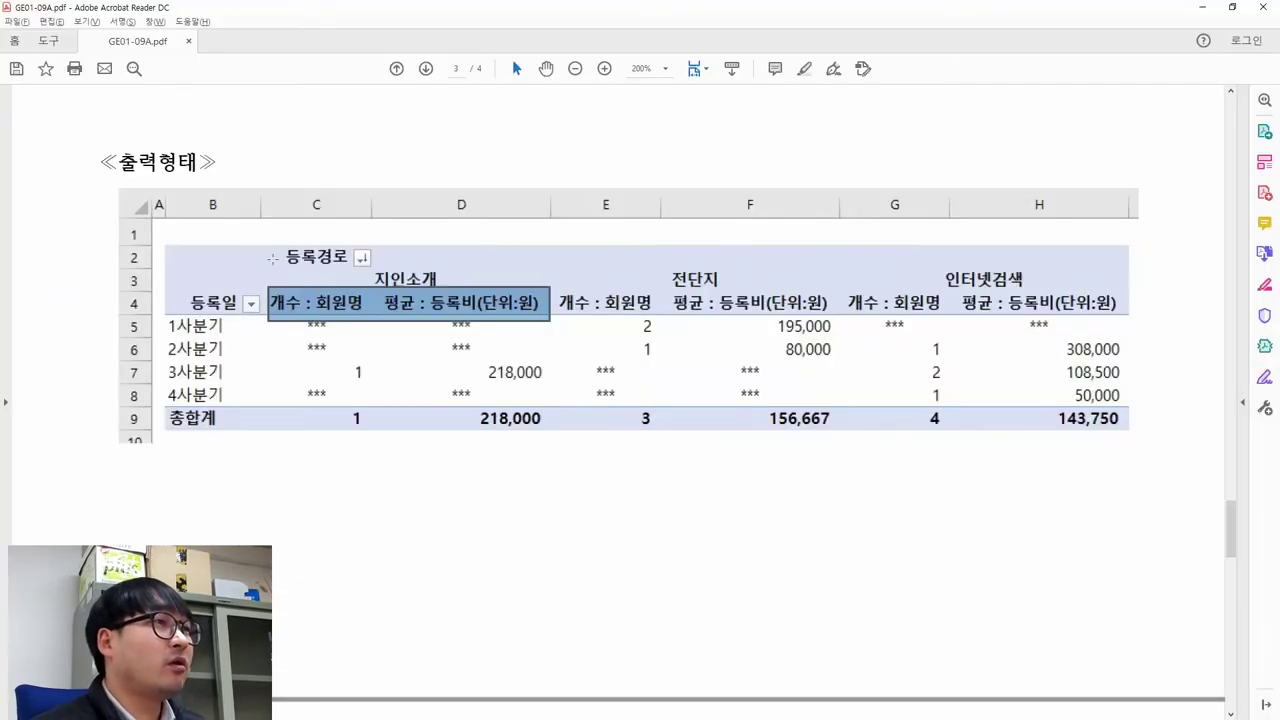
drag(172, 248, 548, 329)
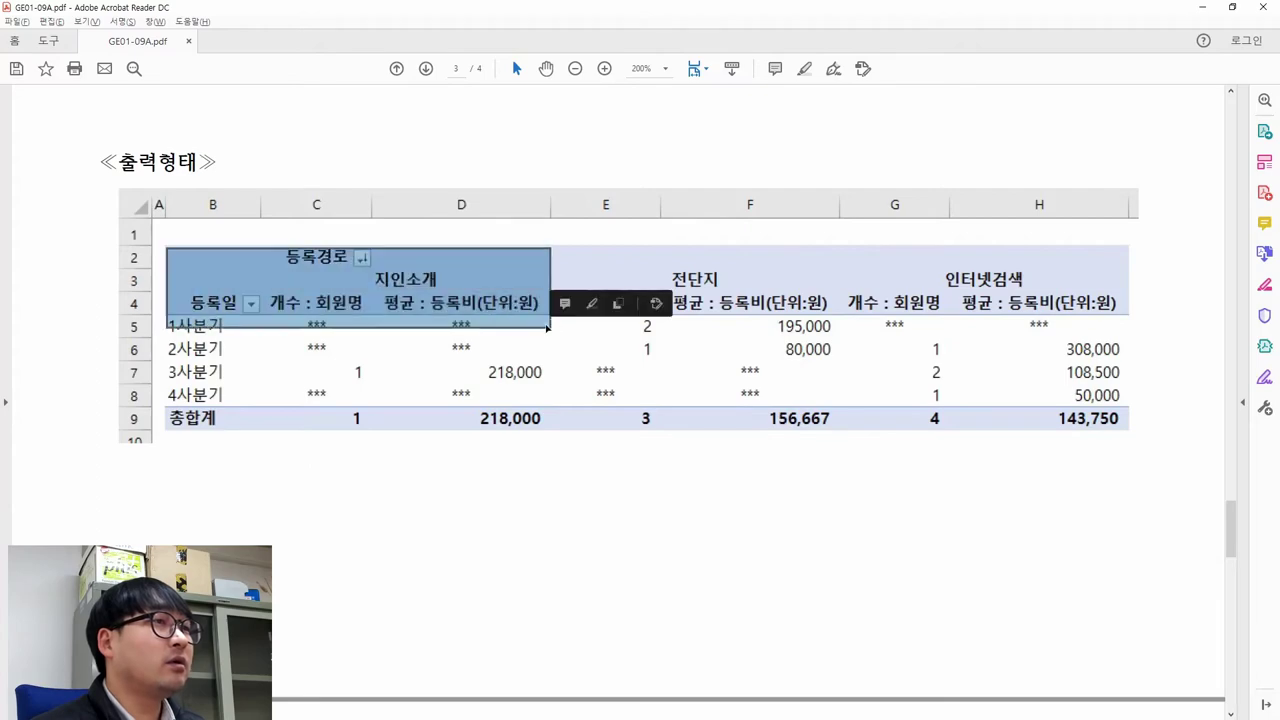
key(alt+Tab)
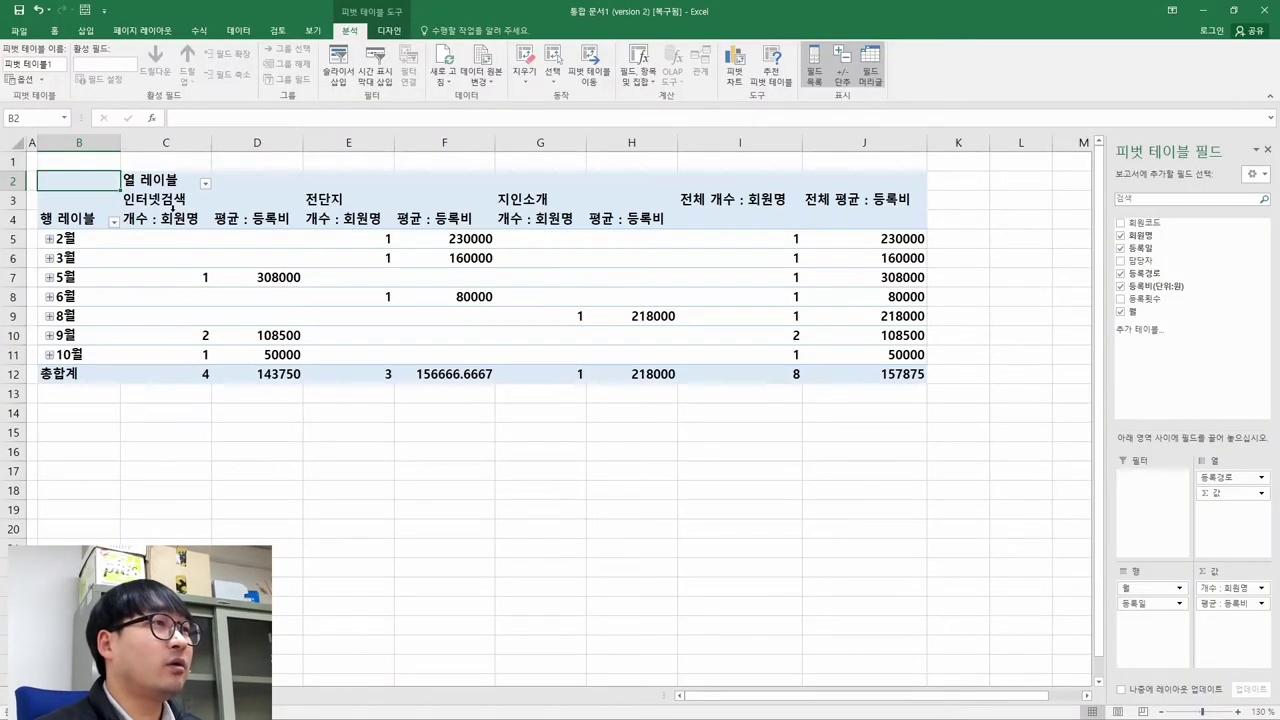
click(146, 182)
key(alt+Tab)
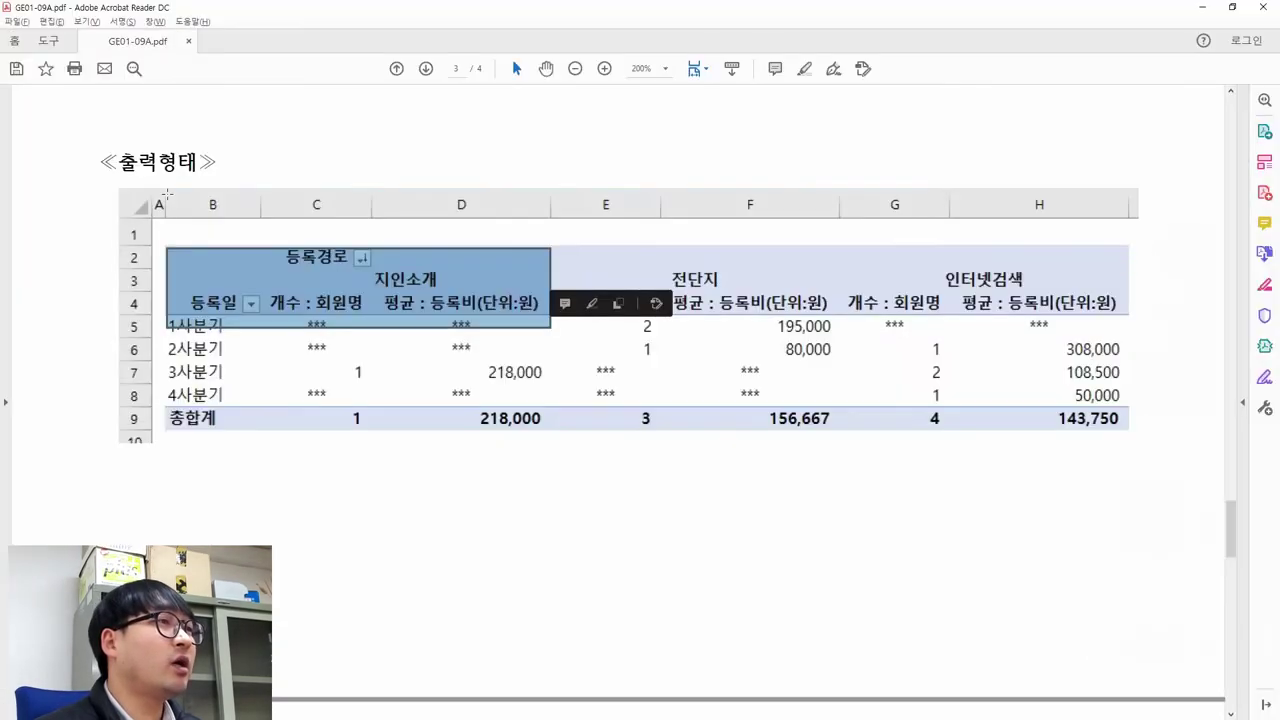
click(311, 273)
drag(283, 246, 357, 276)
key(alt+Tab)
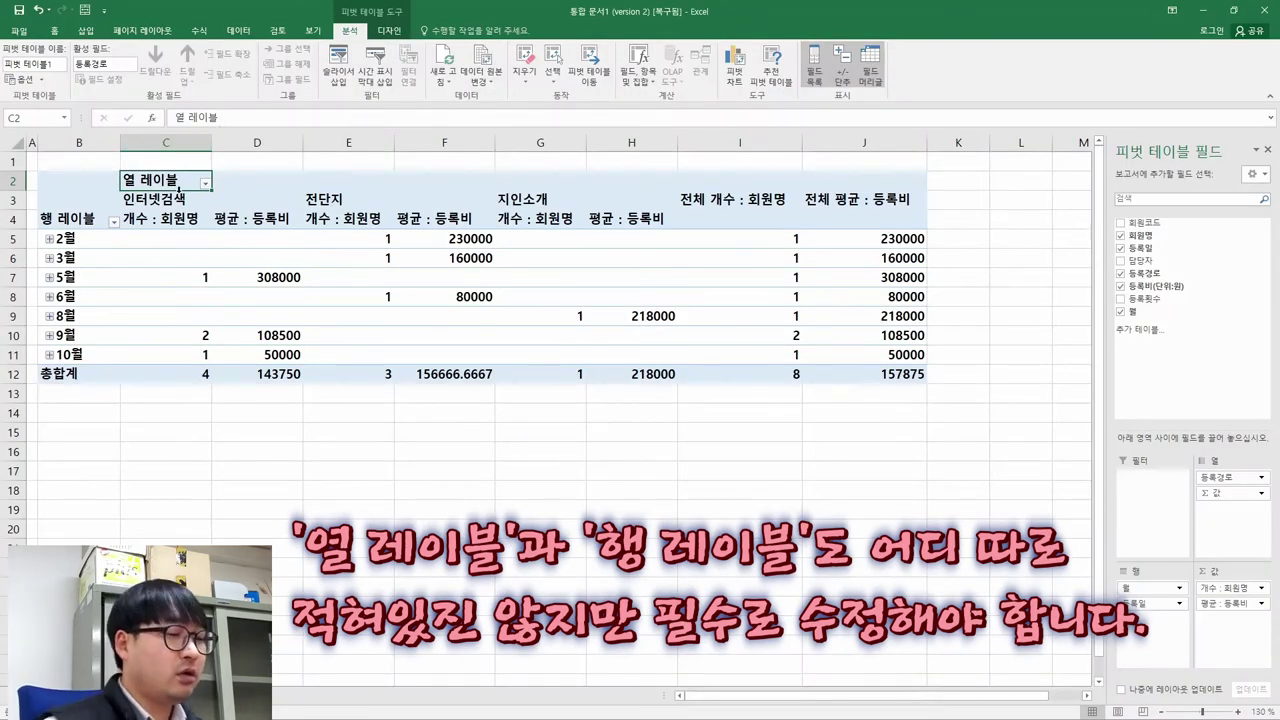
text(d)
text(등록ㄱ)
text(경로)
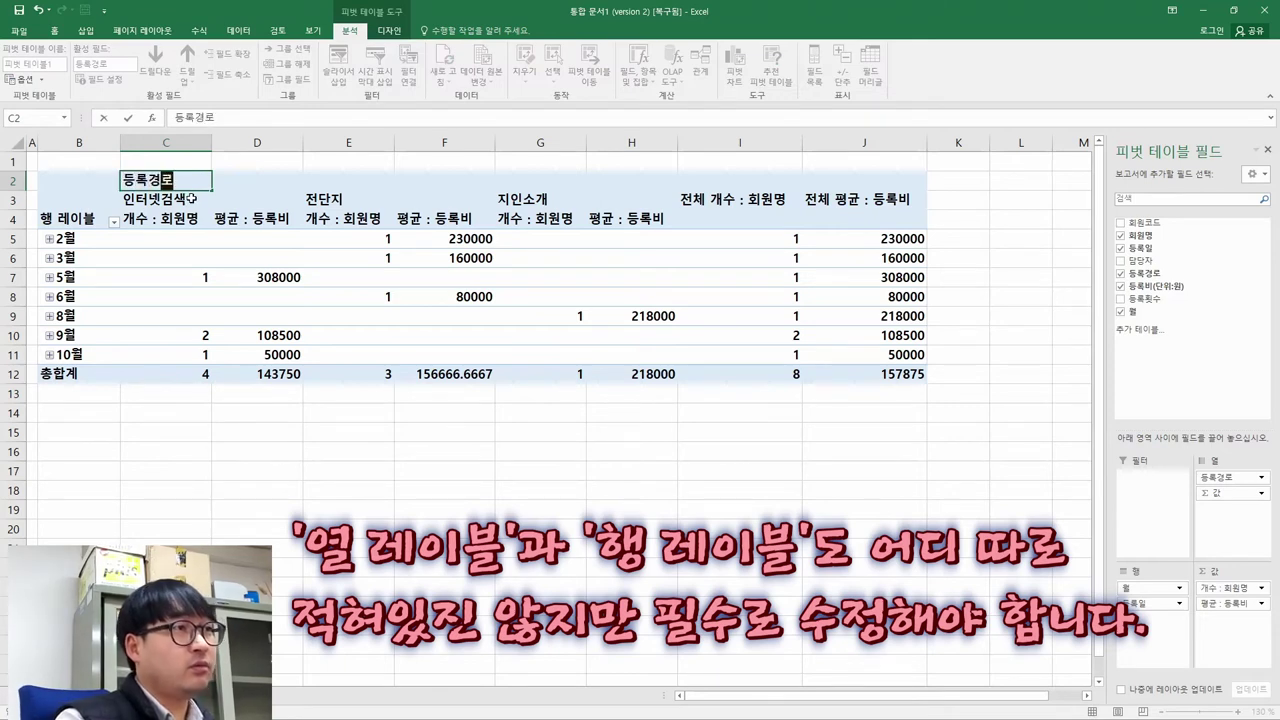
key(Return)
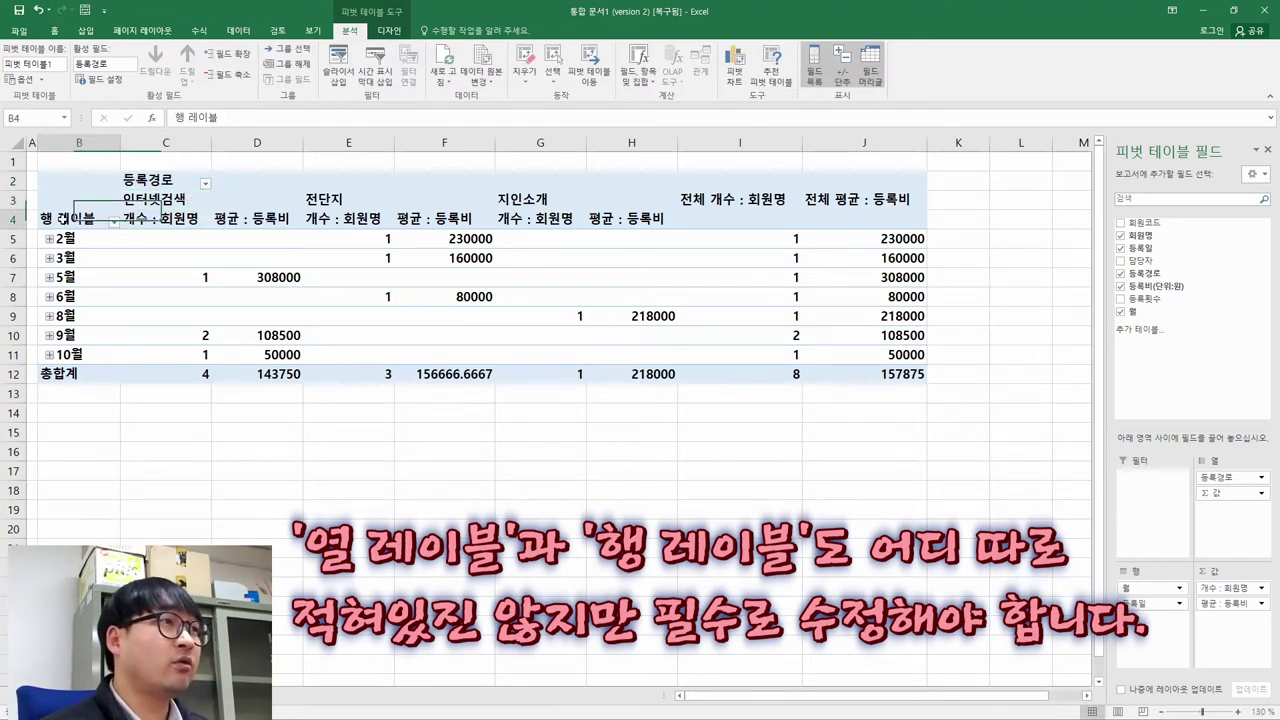
Step: Rename the row label in B4 as 등록일, checking it against the PDF sample
click(65, 222)
key(alt+Tab)
key(alt+Tab)
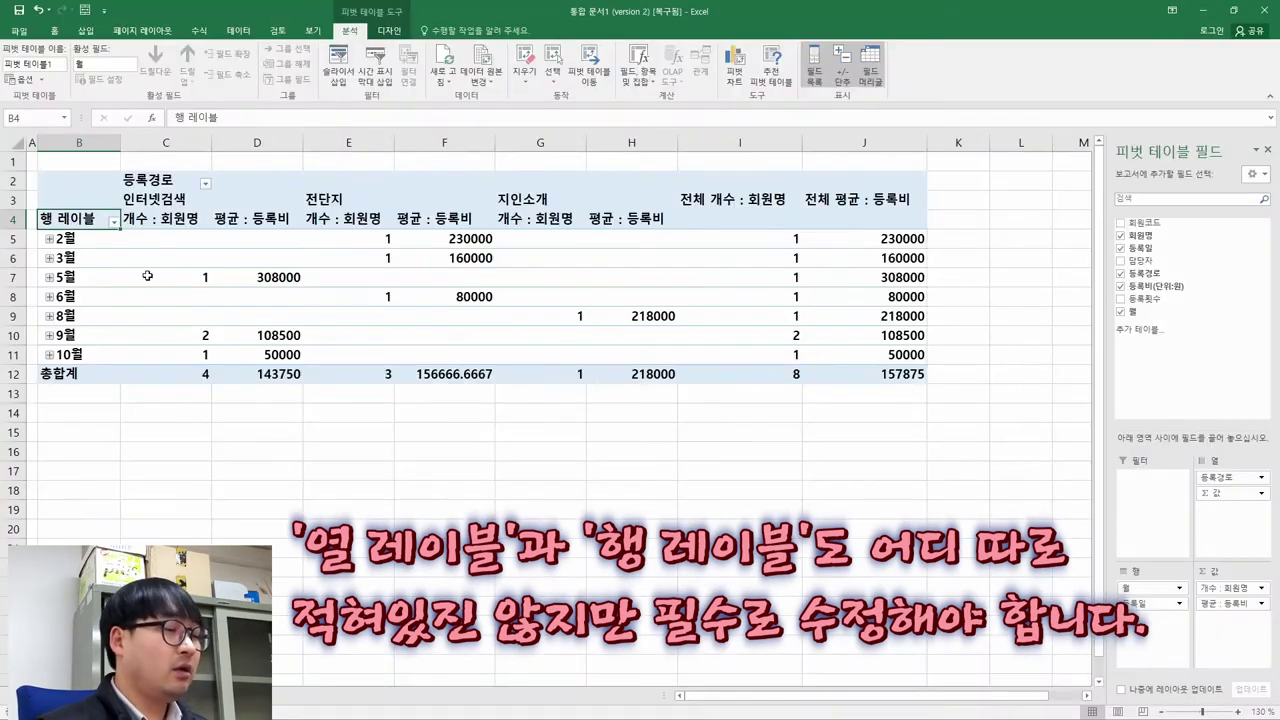
key(Down)
key(Left)
text(등록이ㄹ)
key(Return)
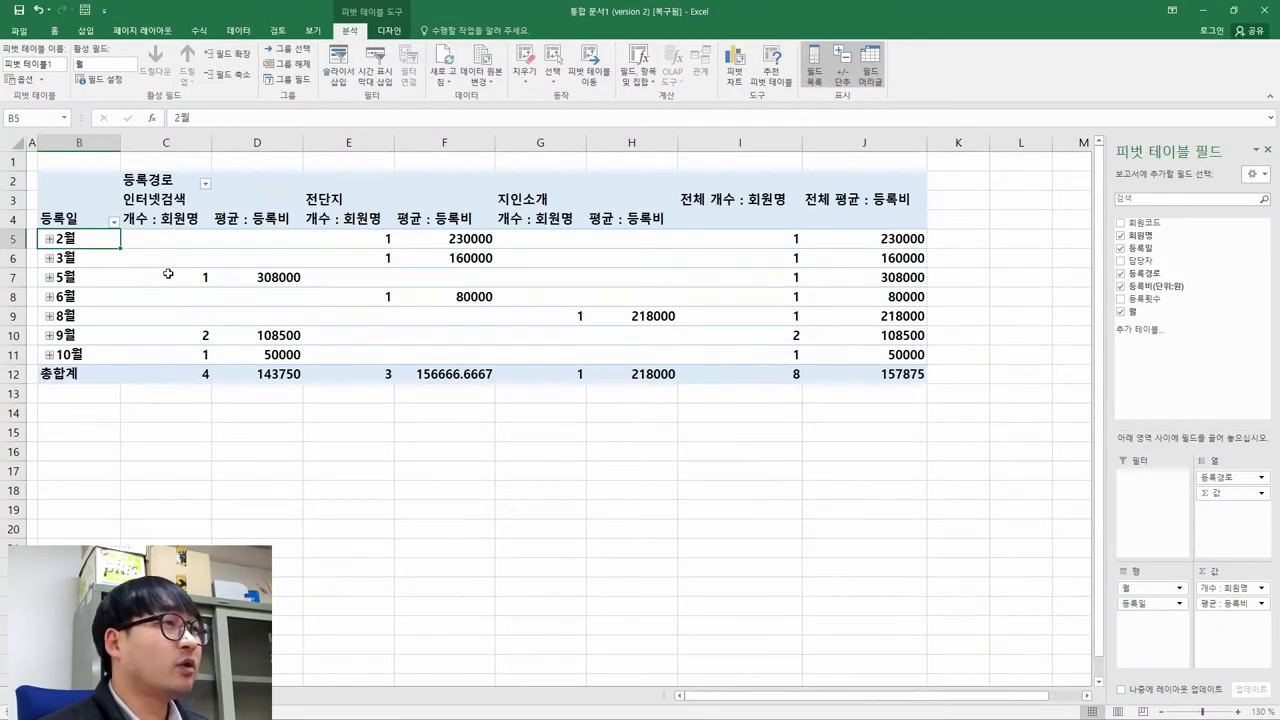
Step: Compare the finished header area with the PDF sample and strike through condition (1) in GE01-09A.pdf
key(alt+Tab)
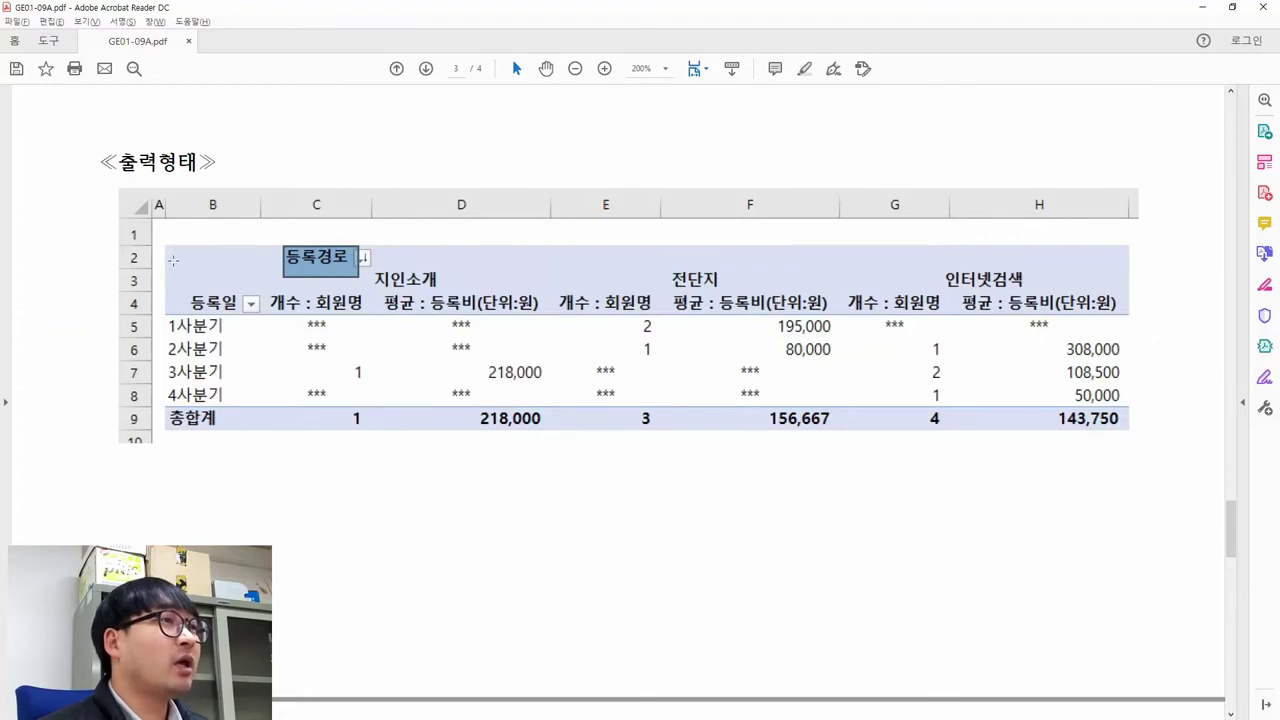
drag(164, 244, 547, 322)
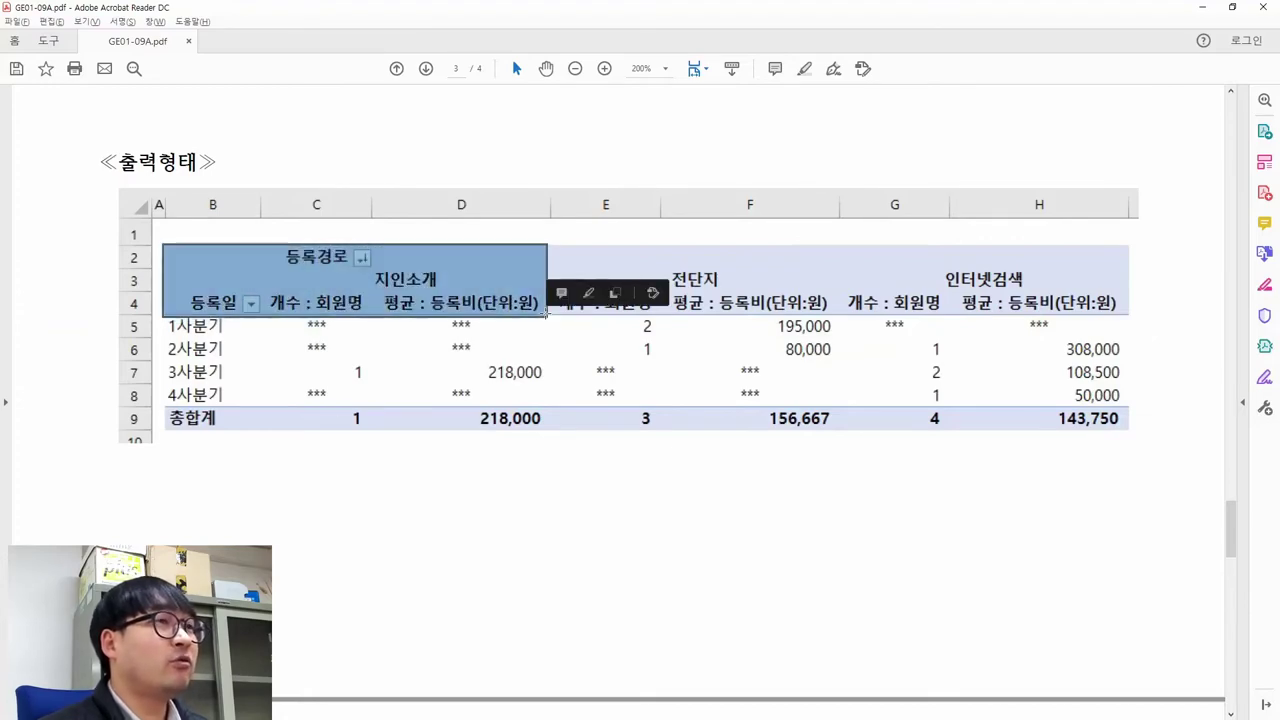
key(alt+Tab)
key(alt+Tab)
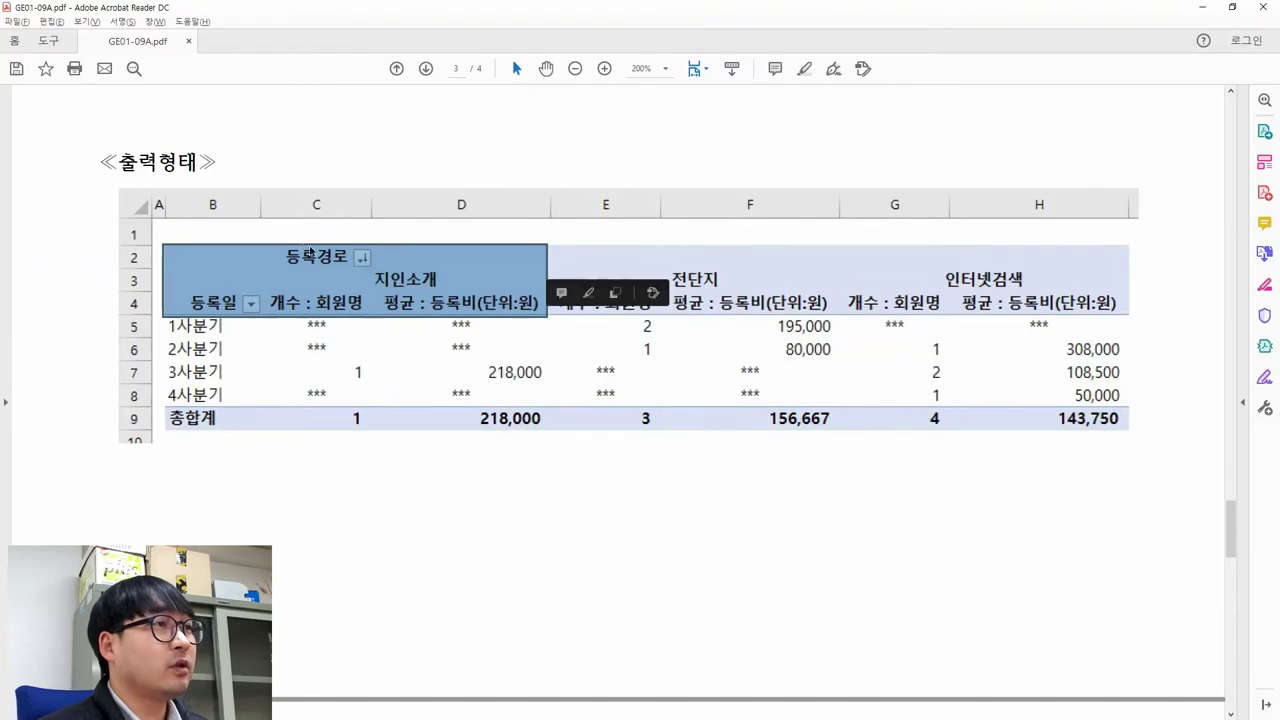
key(alt+Tab)
key(alt+Tab)
scroll(310, 250, up, 3)
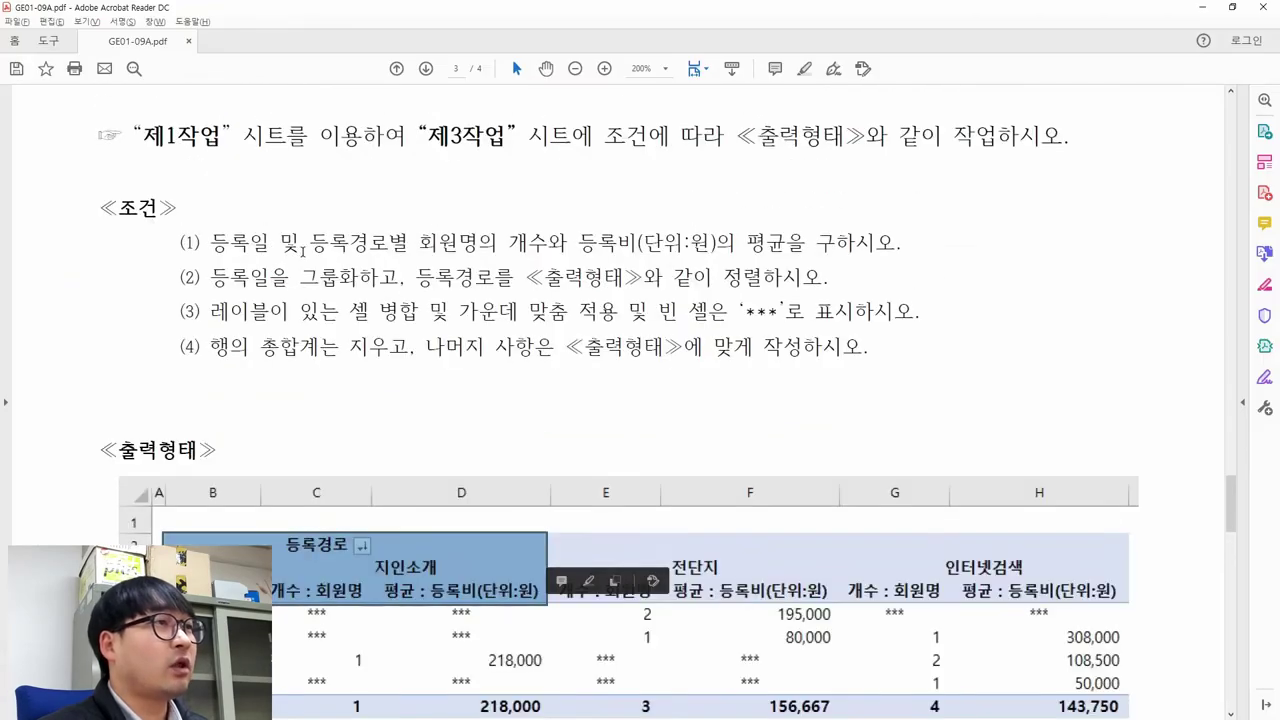
drag(181, 242, 907, 241)
click(986, 212)
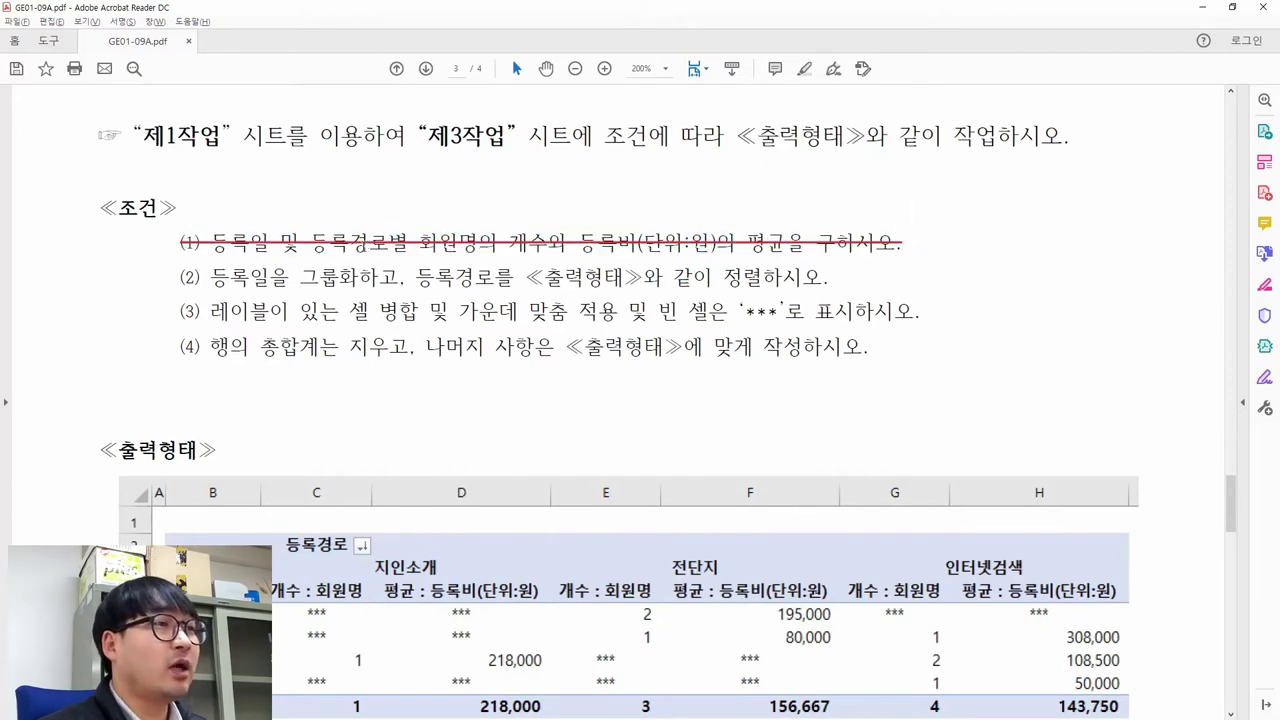
Step: Read condition (2) about grouping 등록일 and check how the row items are grouped in the PDF sample
key(alt+Tab)
key(alt+Tab)
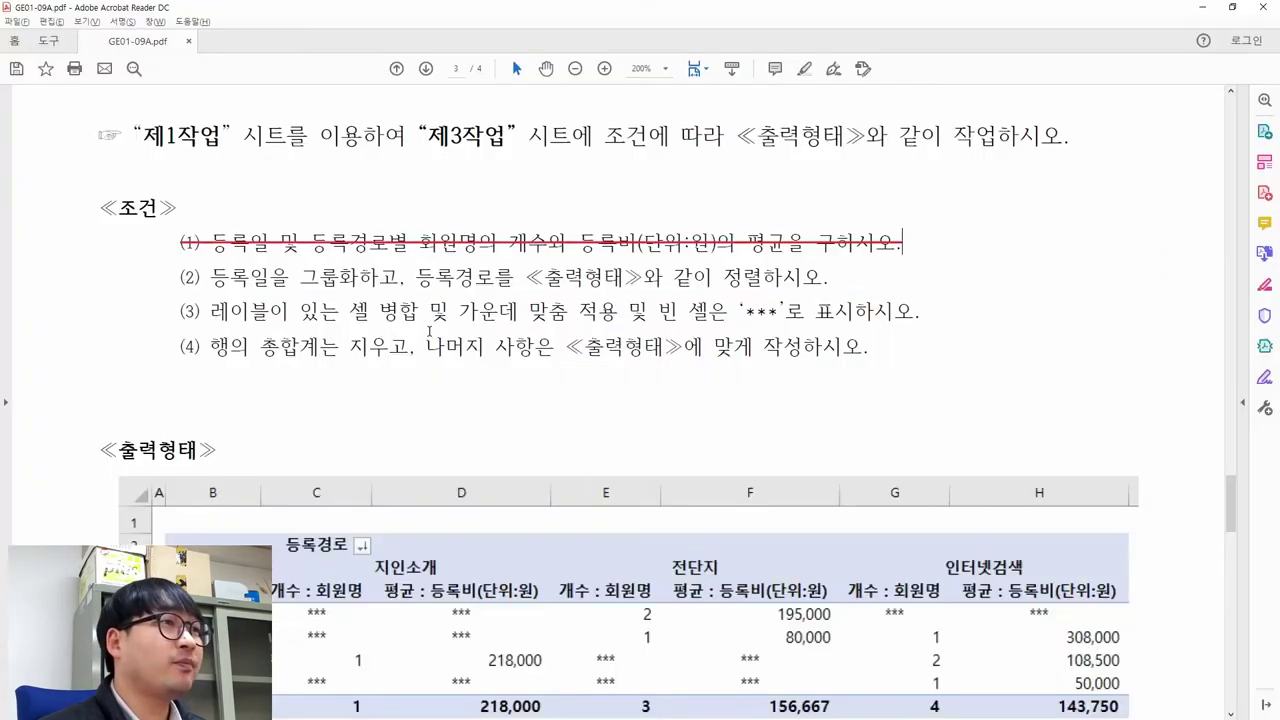
drag(183, 268, 307, 277)
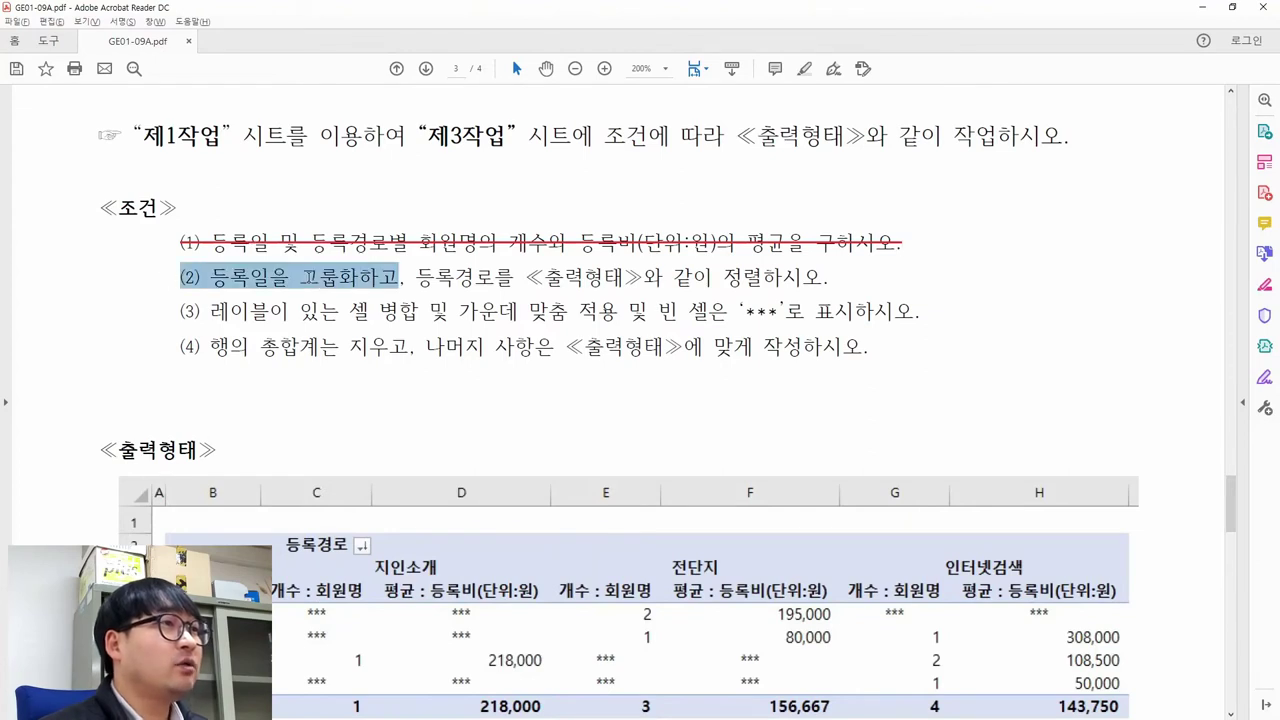
scroll(366, 309, down, 3)
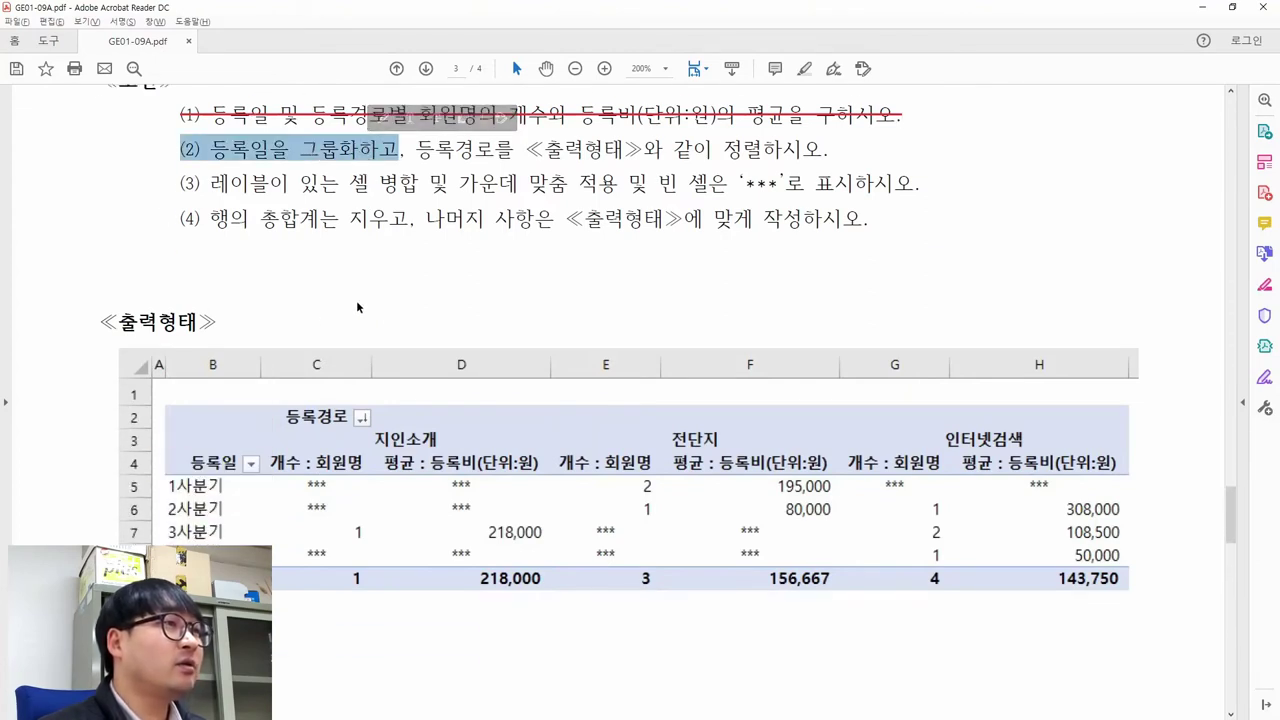
drag(163, 482, 248, 562)
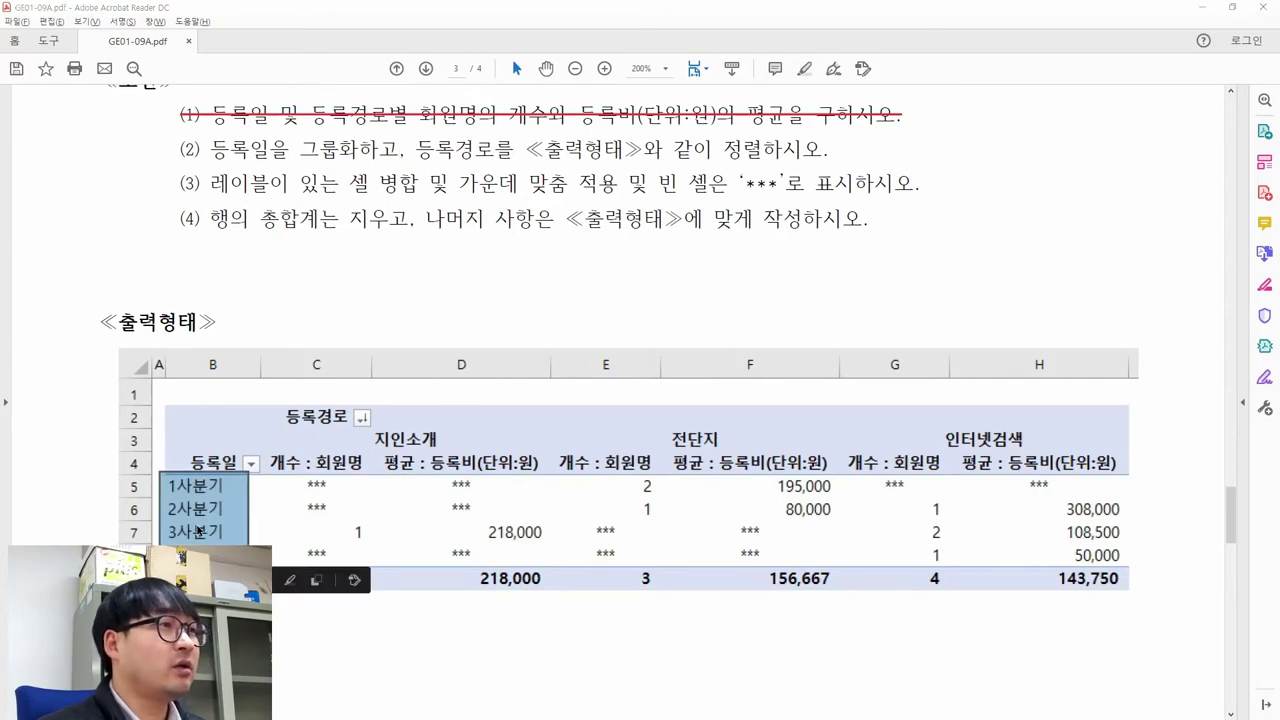
Step: Group the 등록일 row items by 분기 only, clearing the 일 and 월 units
key(alt+Tab)
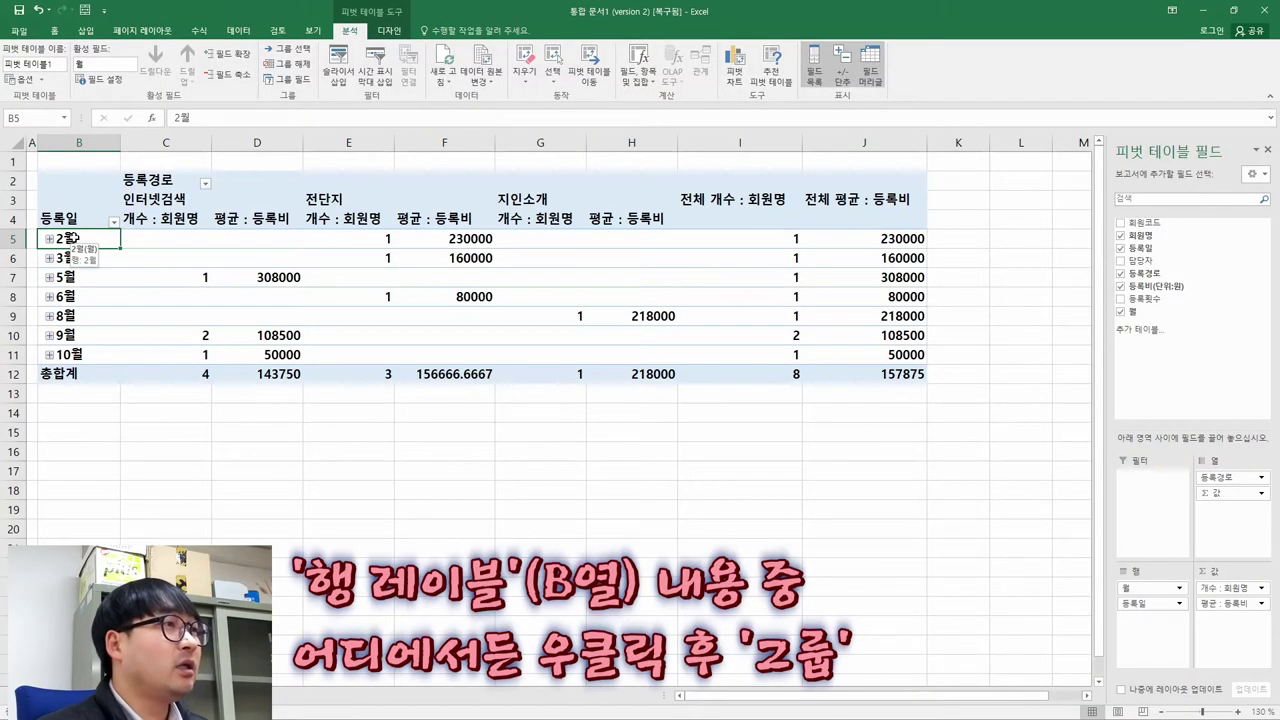
click(71, 289)
click(70, 315)
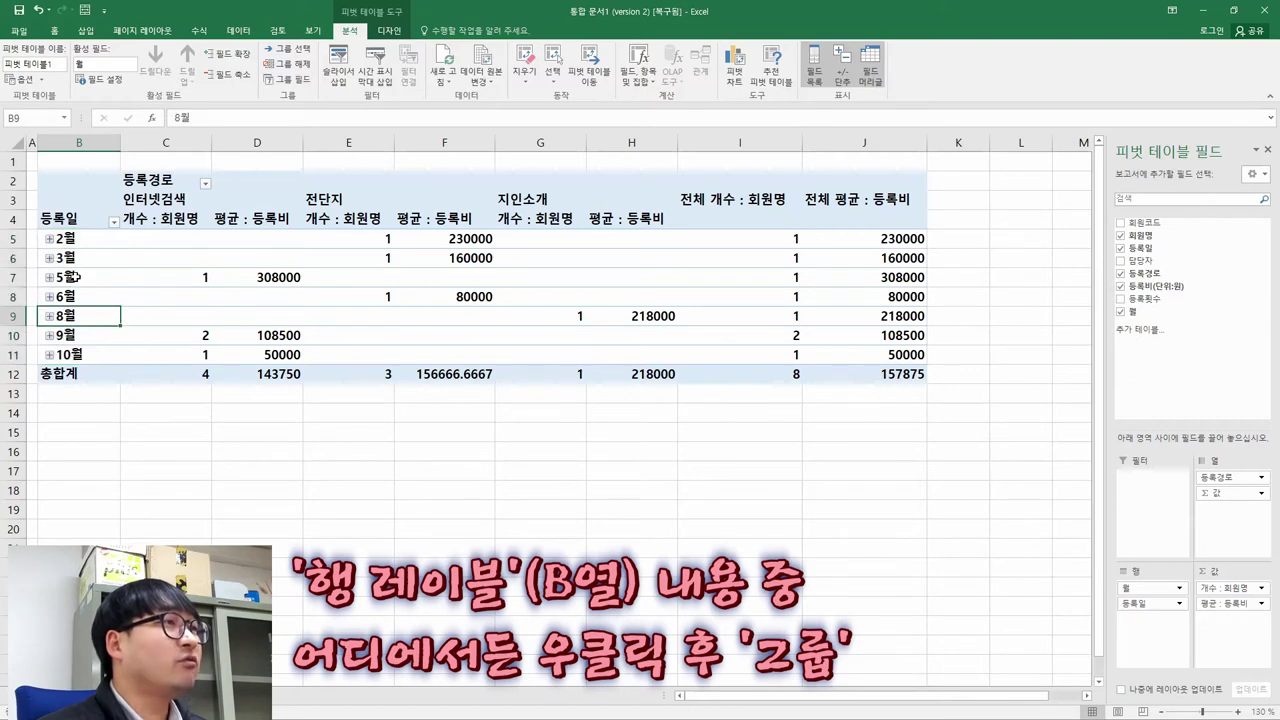
right_click(77, 277)
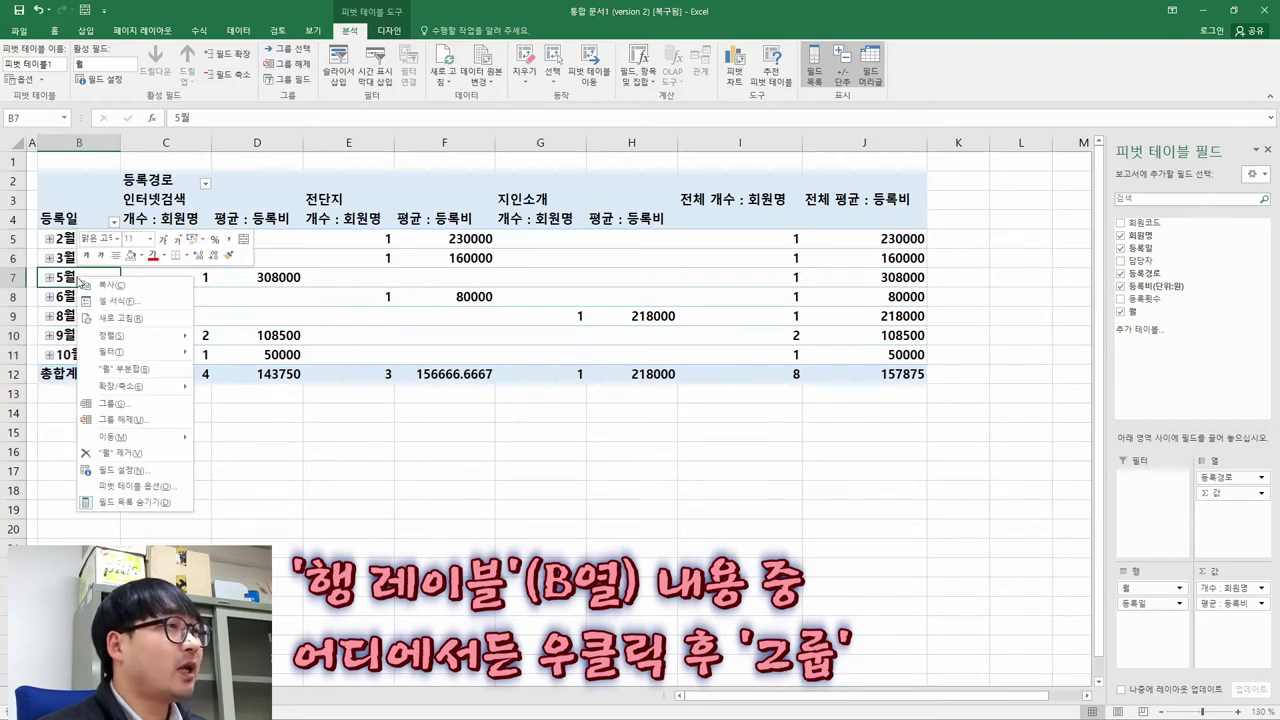
click(117, 405)
drag(74, 282, 161, 227)
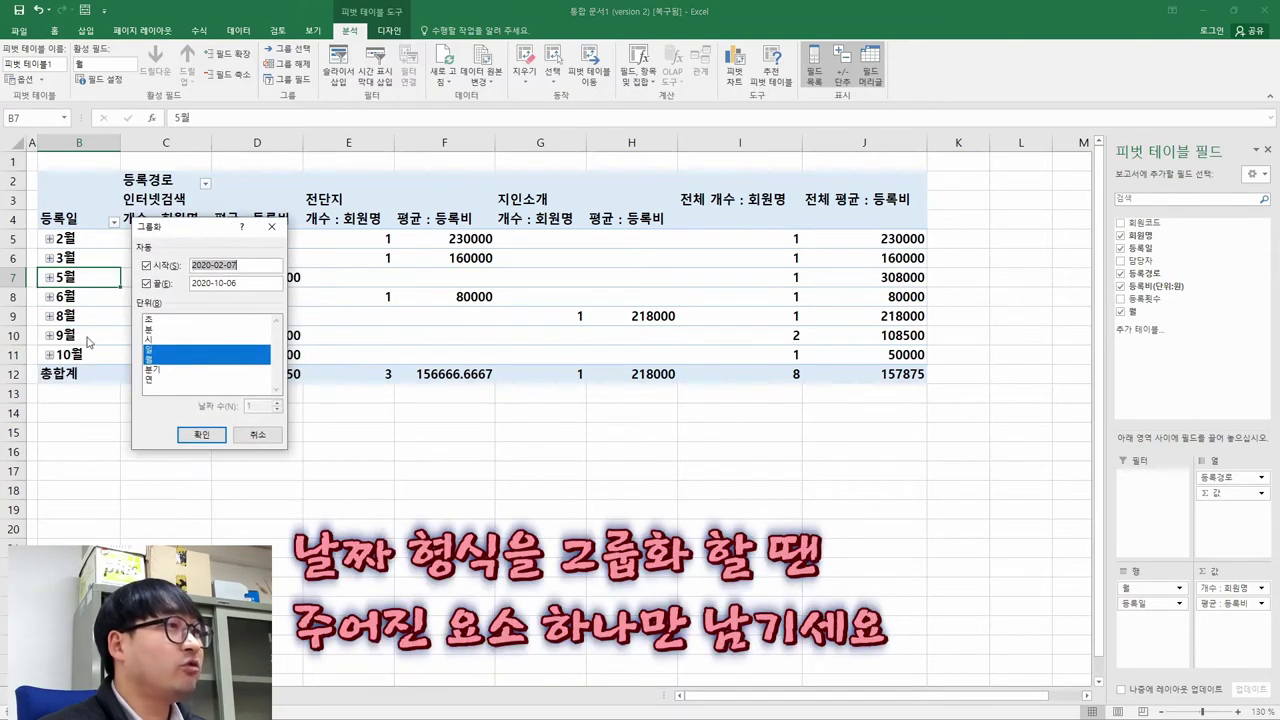
click(163, 371)
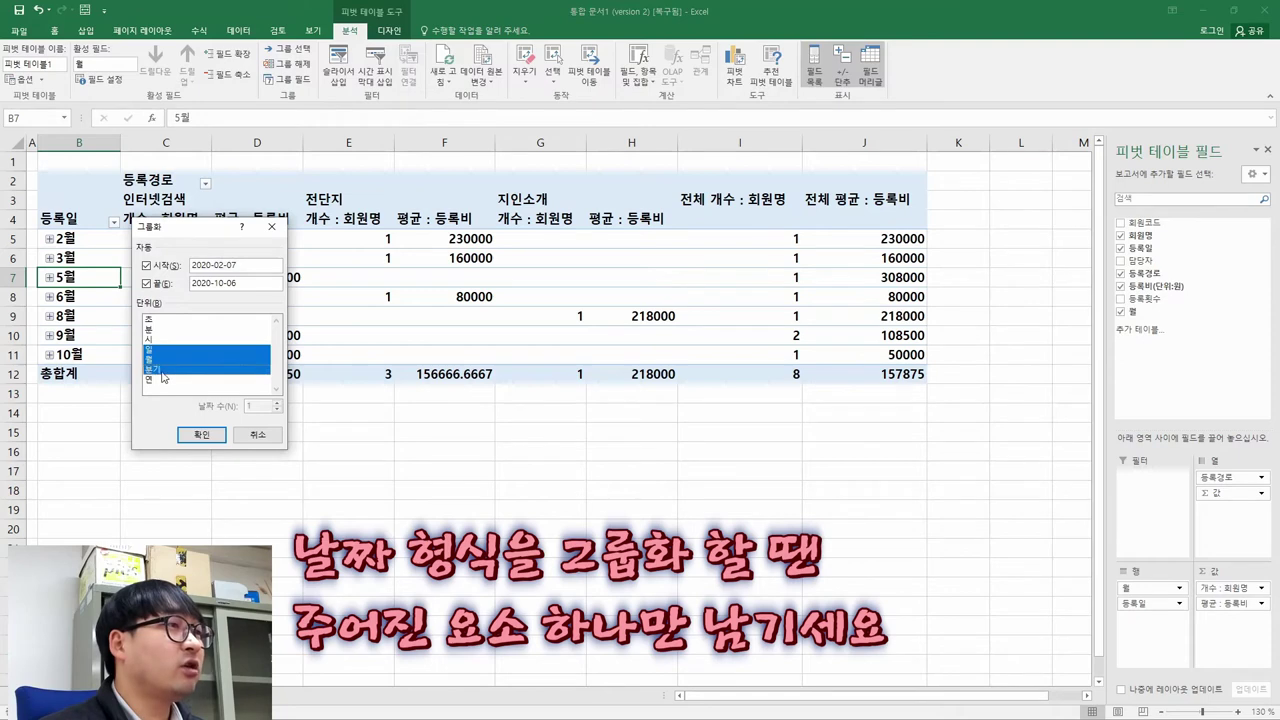
click(172, 350)
click(172, 359)
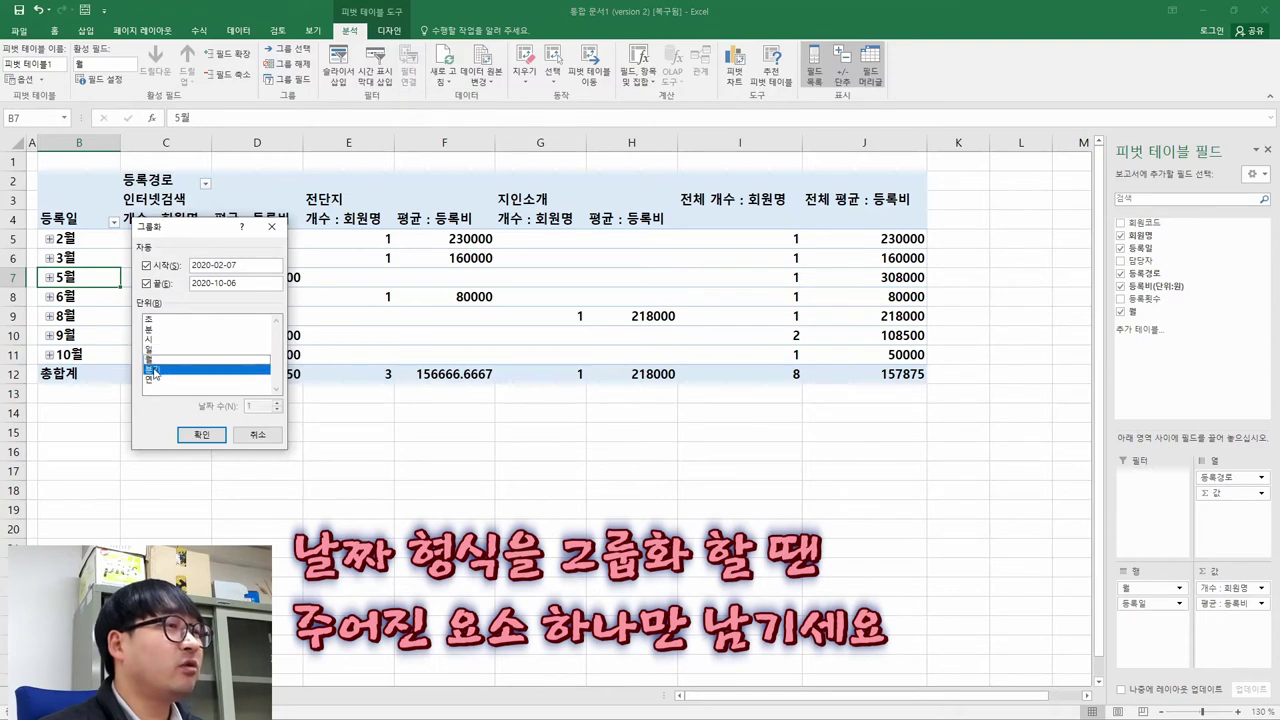
click(201, 434)
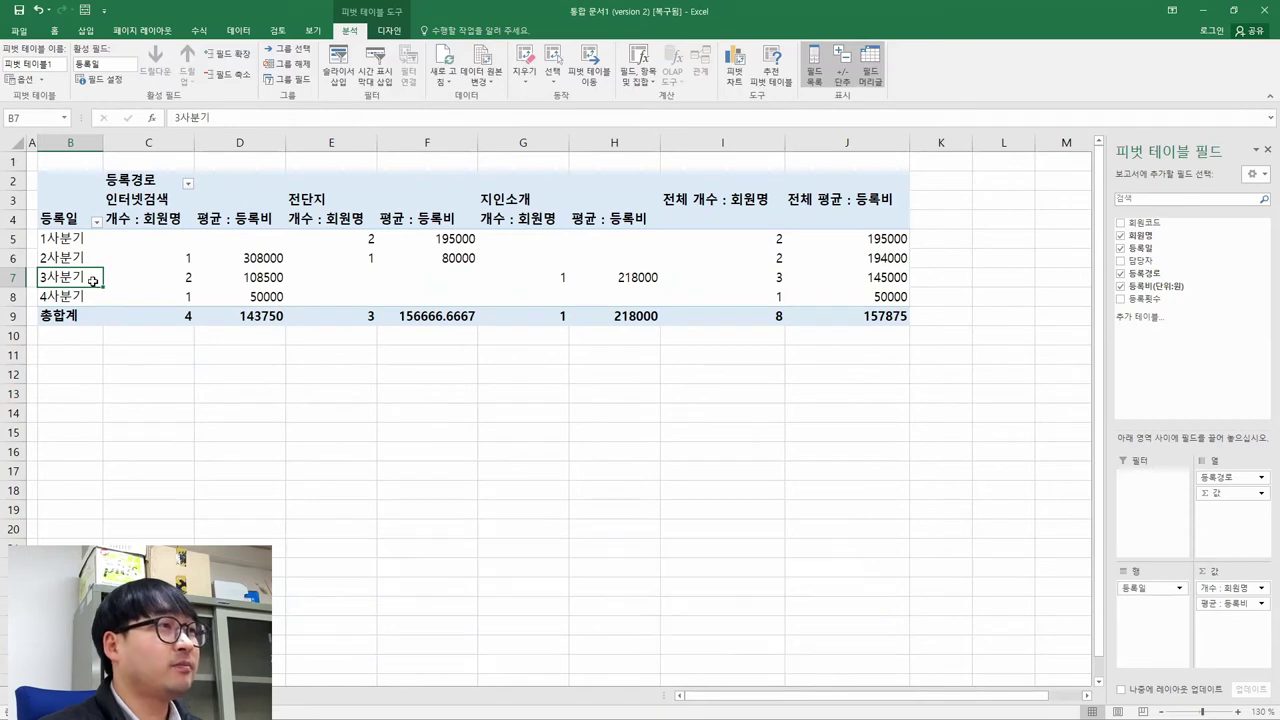
Step: Compare the grouped rows with the PDF sample and strike through the 등록일 grouping part of condition (2) in GE01-09A.pdf
key(alt+Tab)
key(alt+Tab)
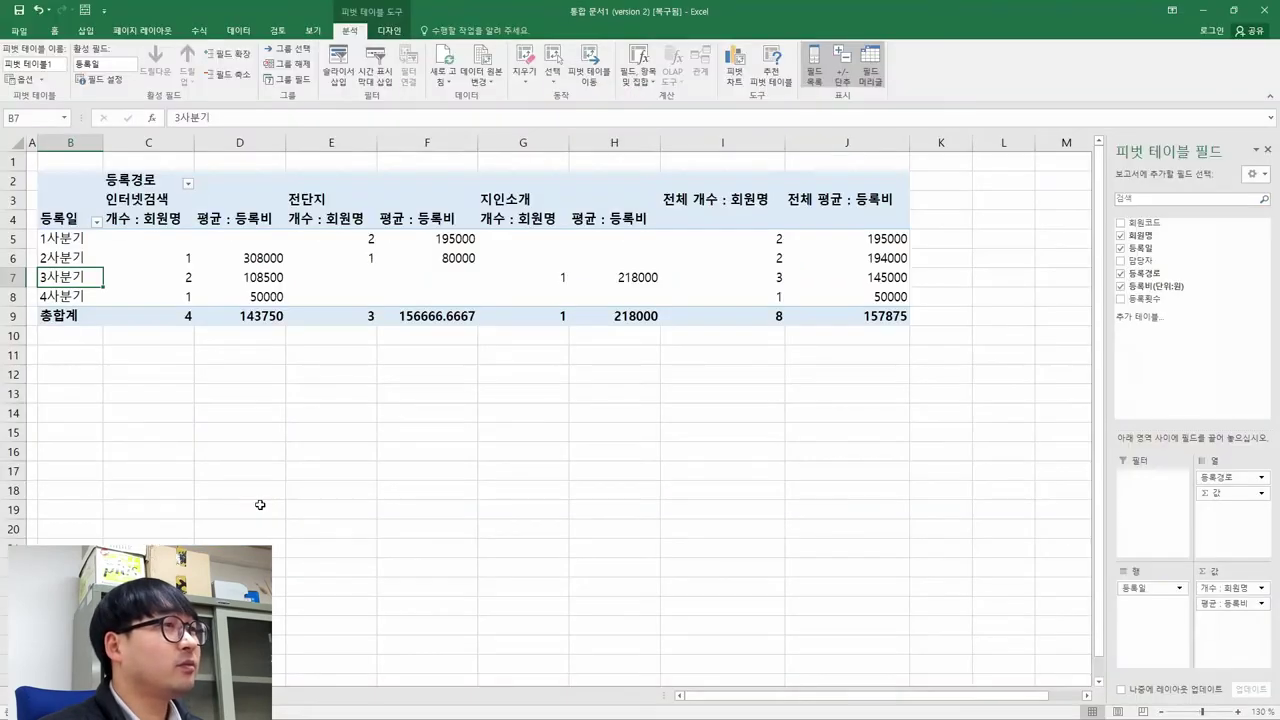
key(alt+Tab)
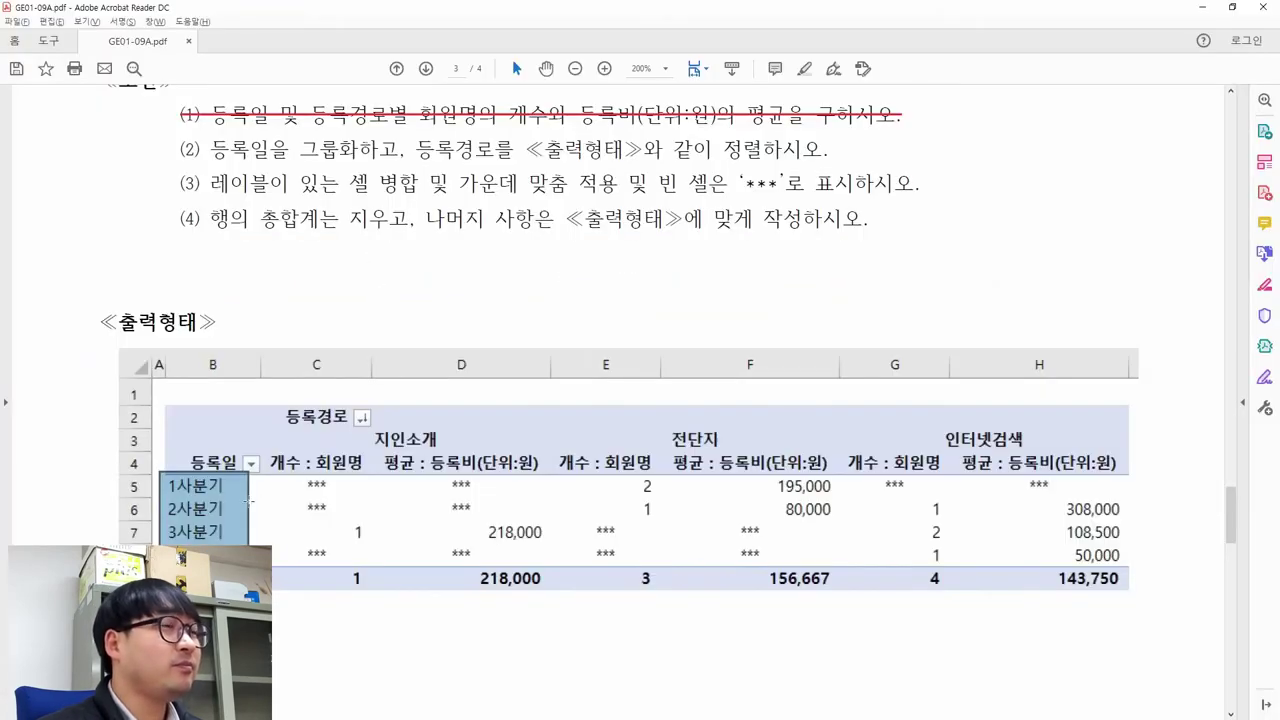
drag(183, 148, 404, 150)
click(461, 121)
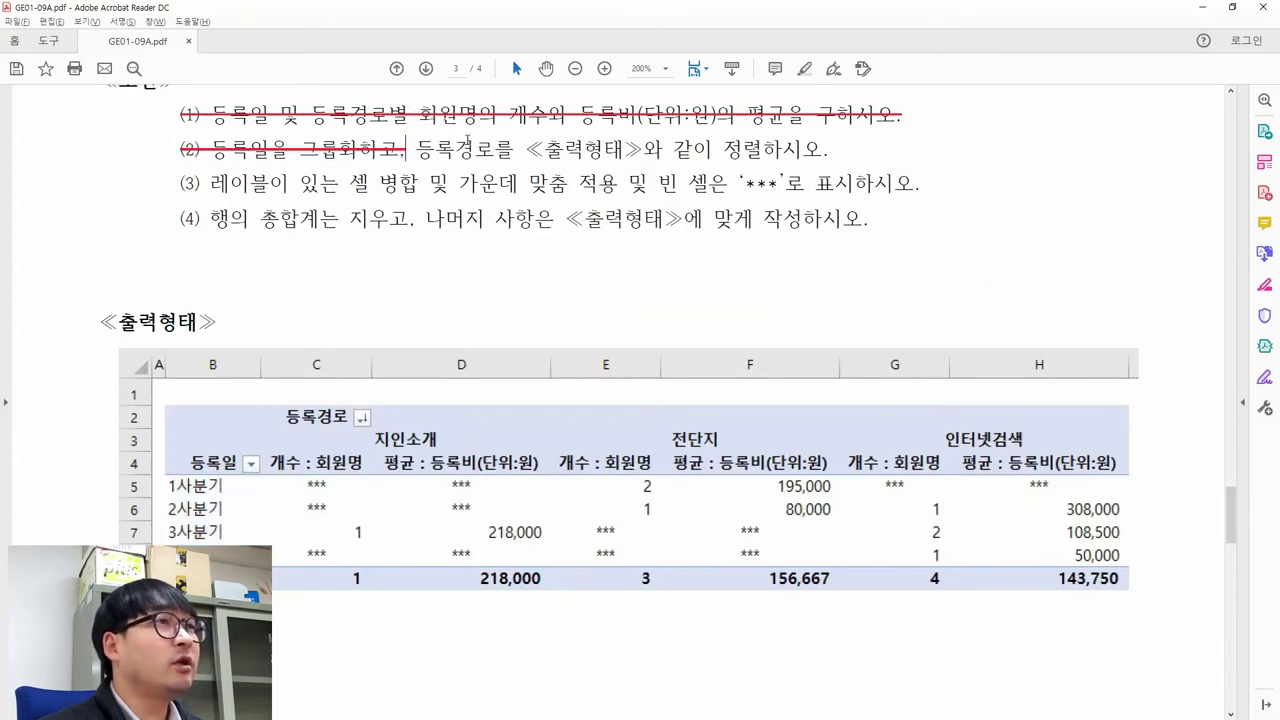
Step: Read the sorting part of condition (2) and check the sort marker beside 등록경로 in the PDF sample
drag(416, 148, 826, 152)
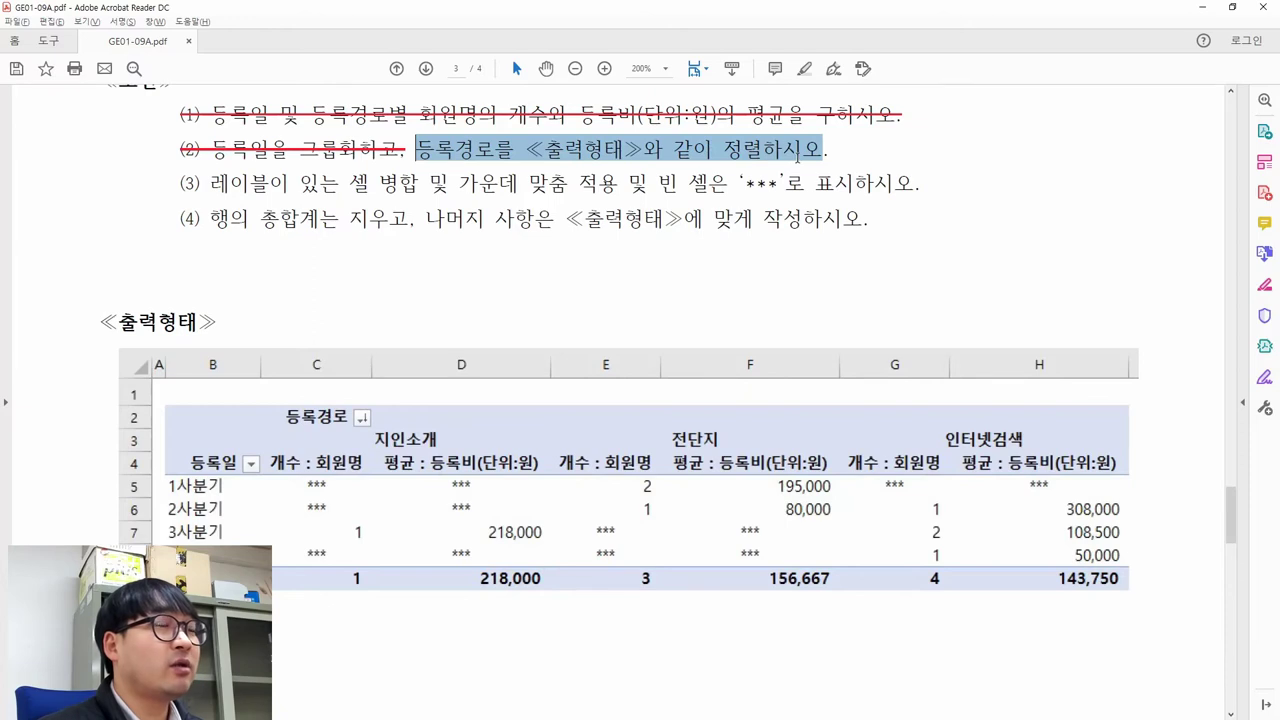
click(291, 402)
drag(278, 400, 378, 436)
click(352, 414)
click(343, 410)
drag(347, 406, 370, 432)
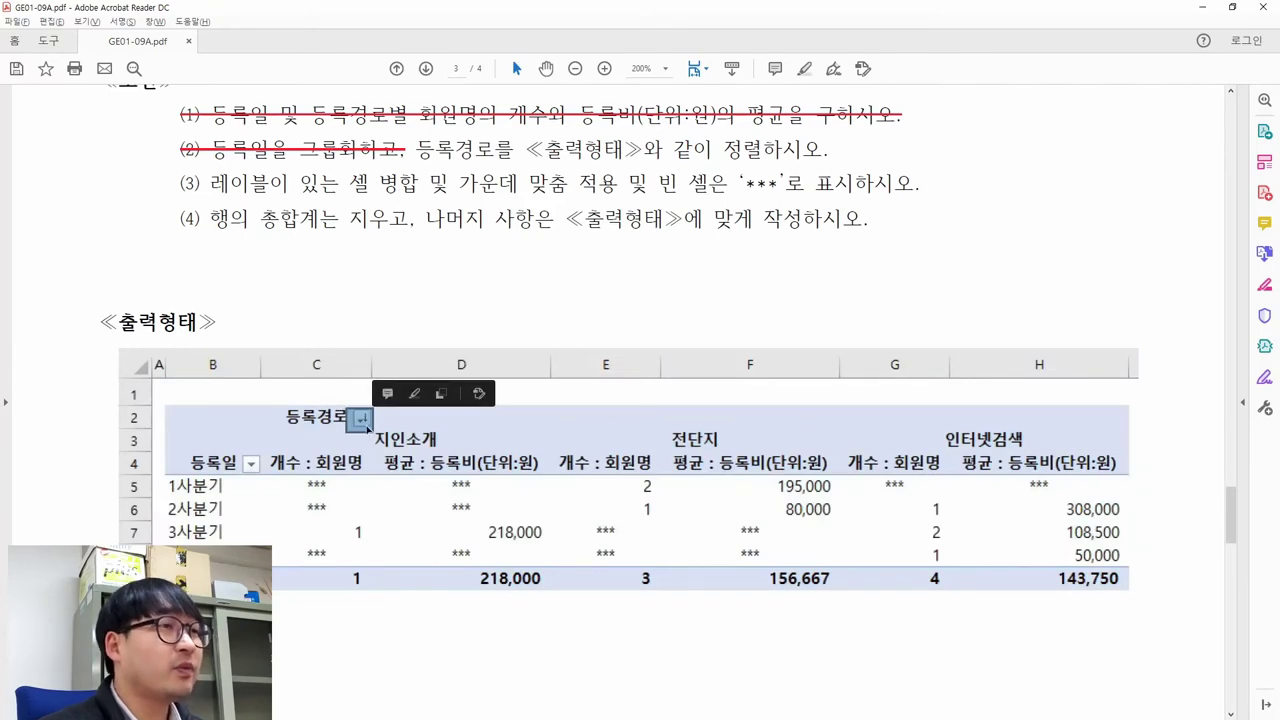
Step: Try sorting 등록경로 in descending text order, compare the column order with the PDF sample, and undo the sort
key(alt+Tab)
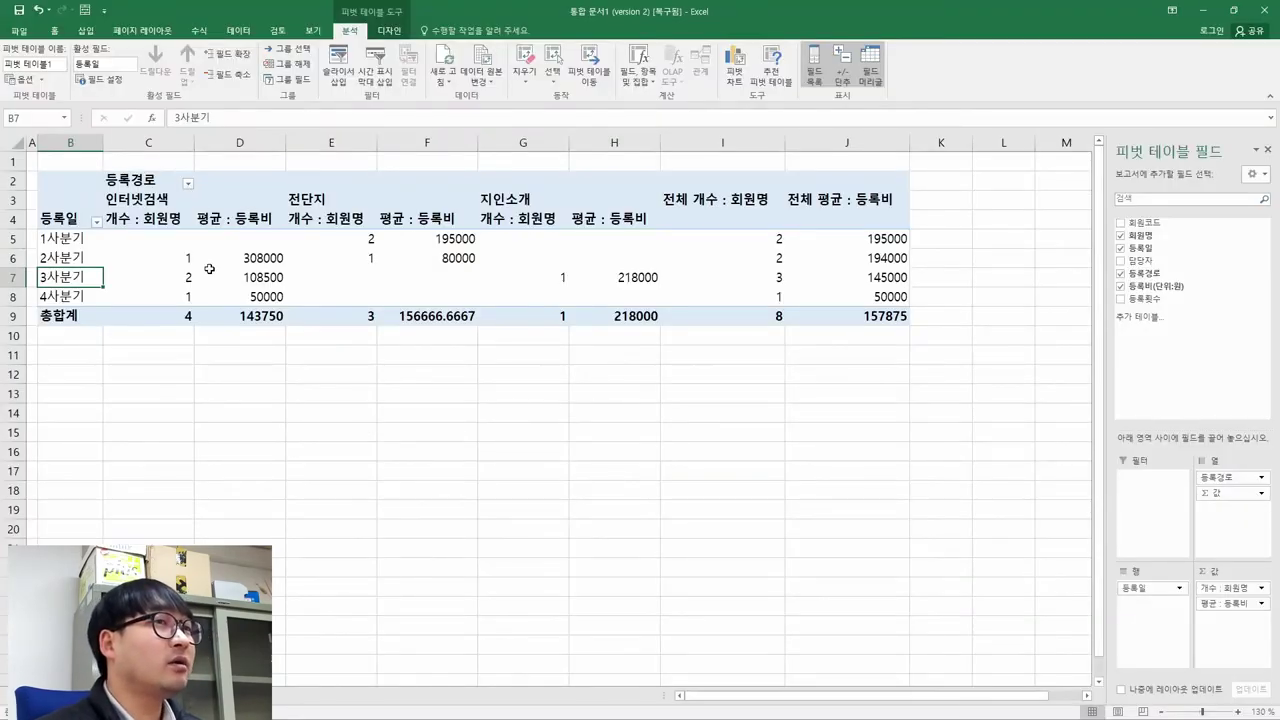
scroll(210, 266, up, 2)
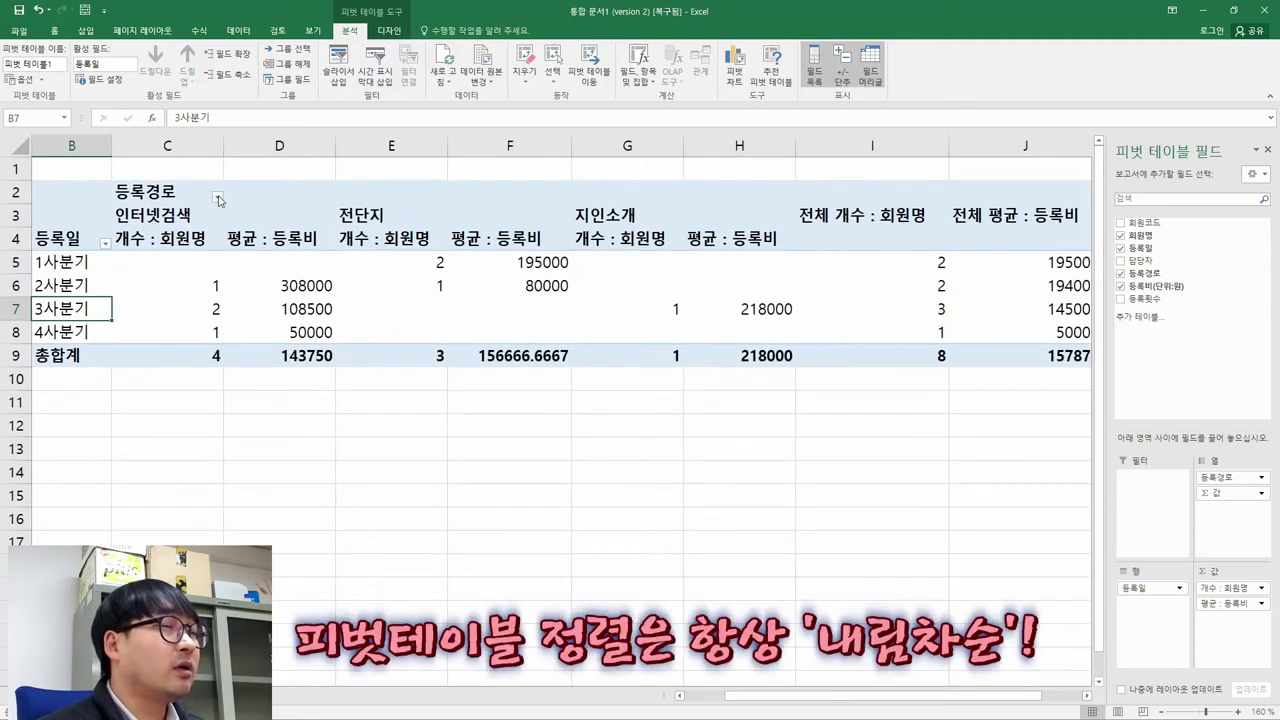
click(218, 199)
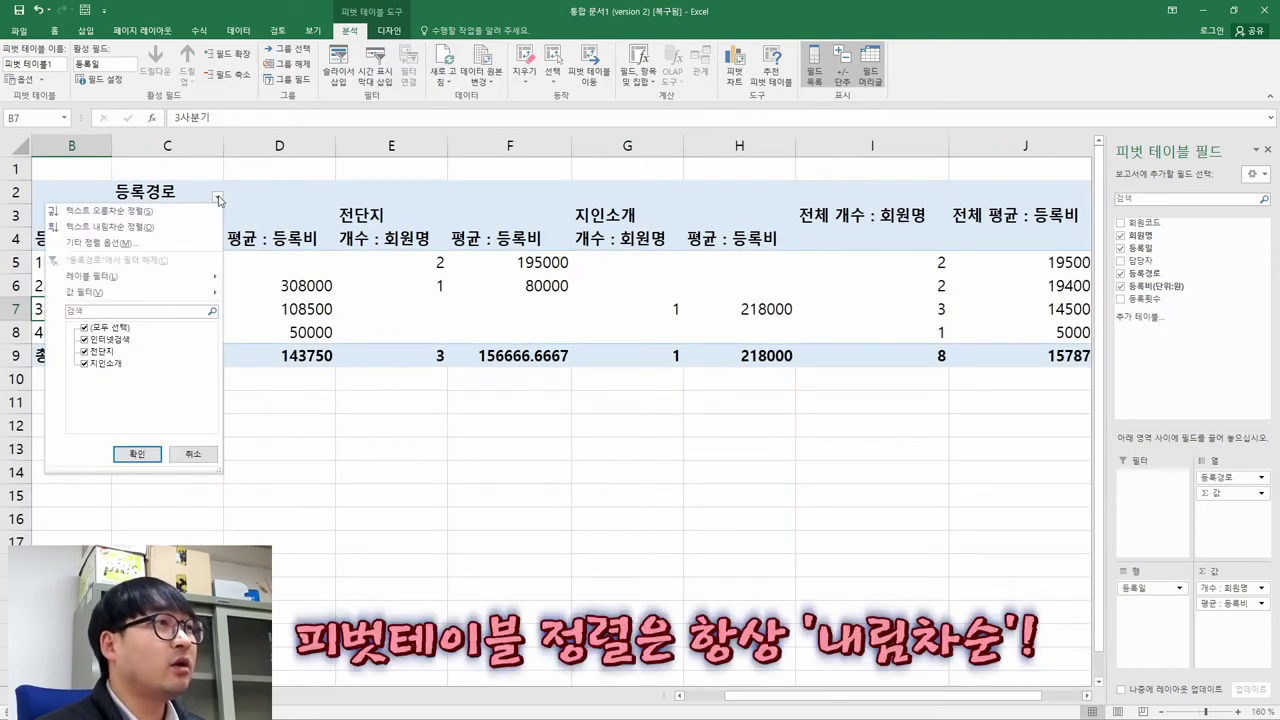
click(103, 228)
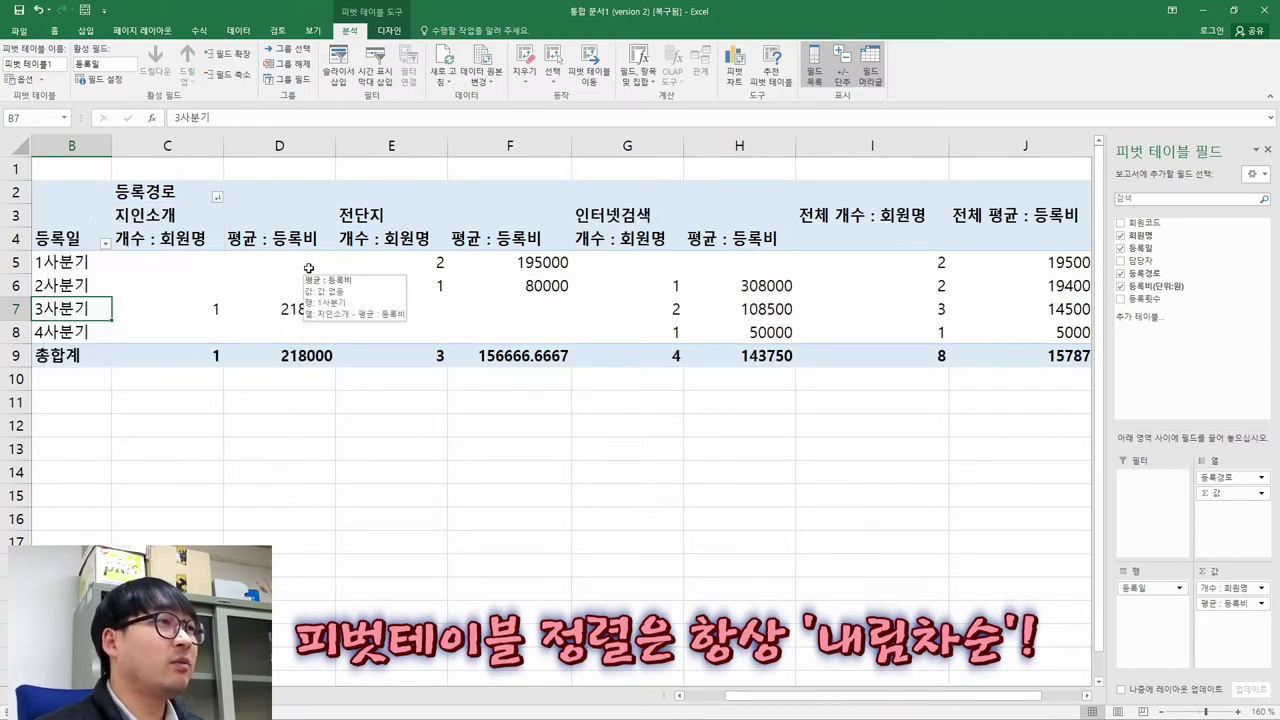
key(alt+Tab)
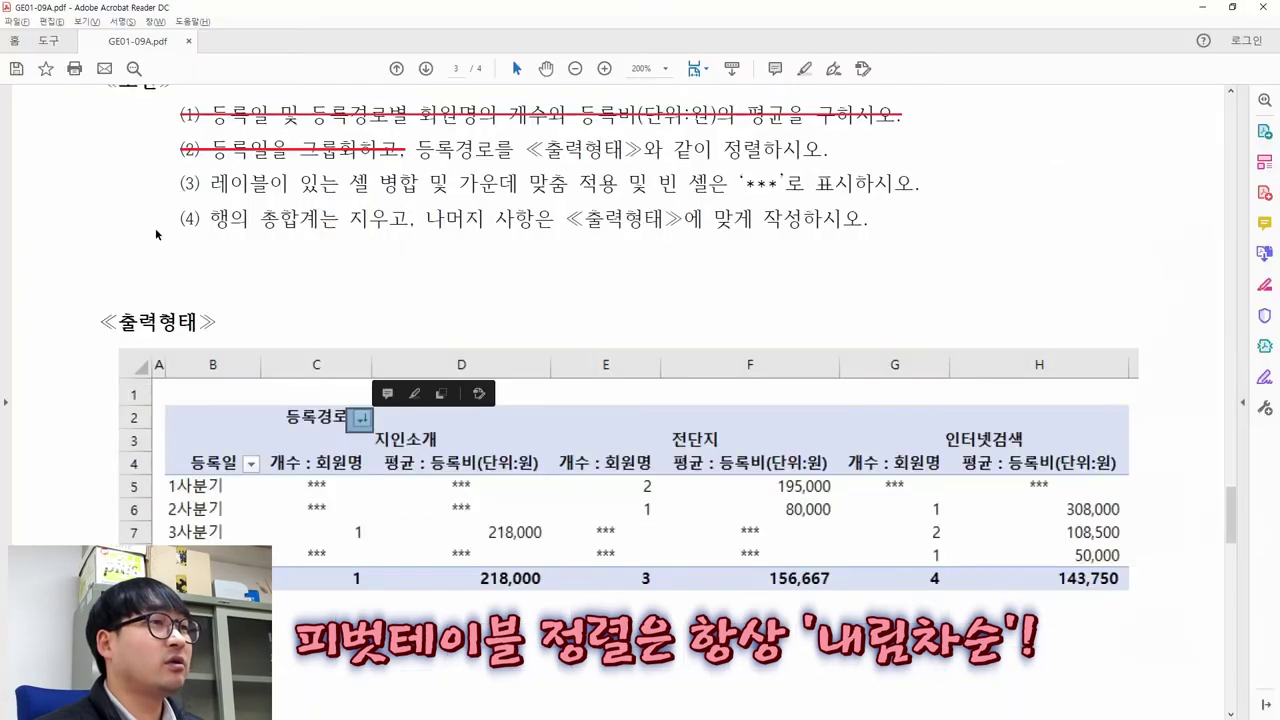
key(alt+Tab)
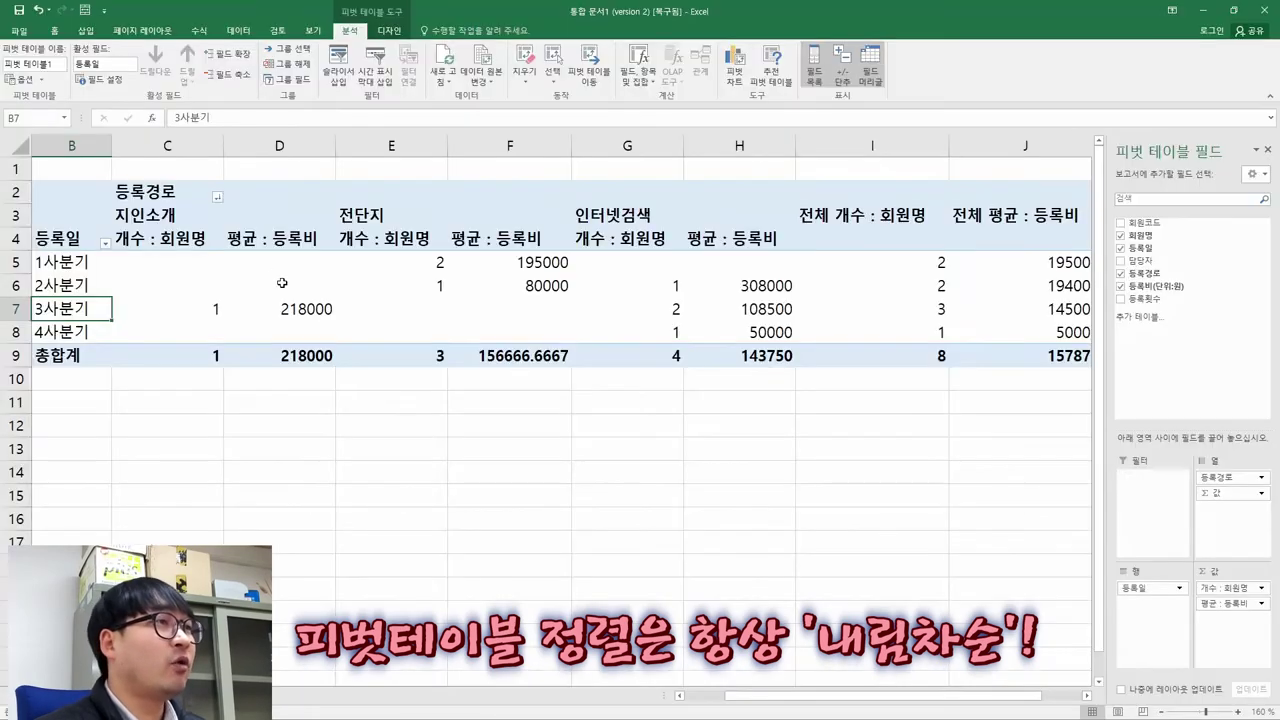
key(ctrl+z)
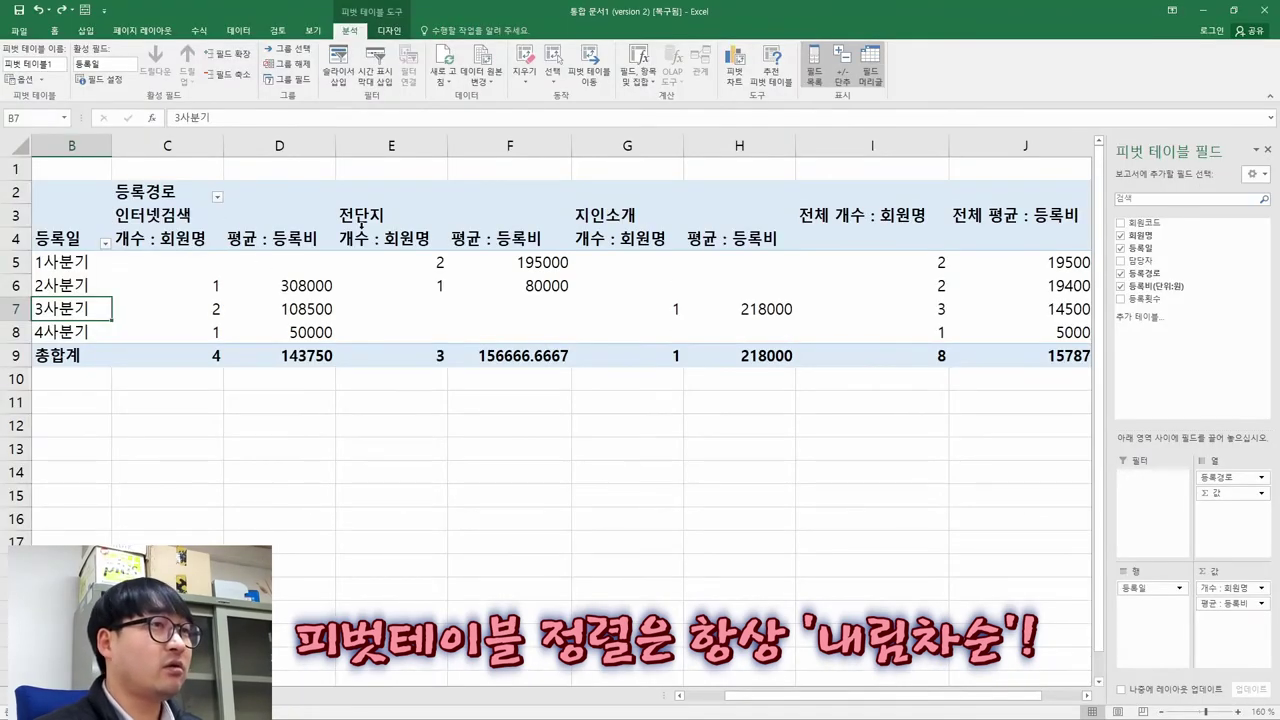
Step: Sort the 등록경로 column items in descending text order
click(166, 222)
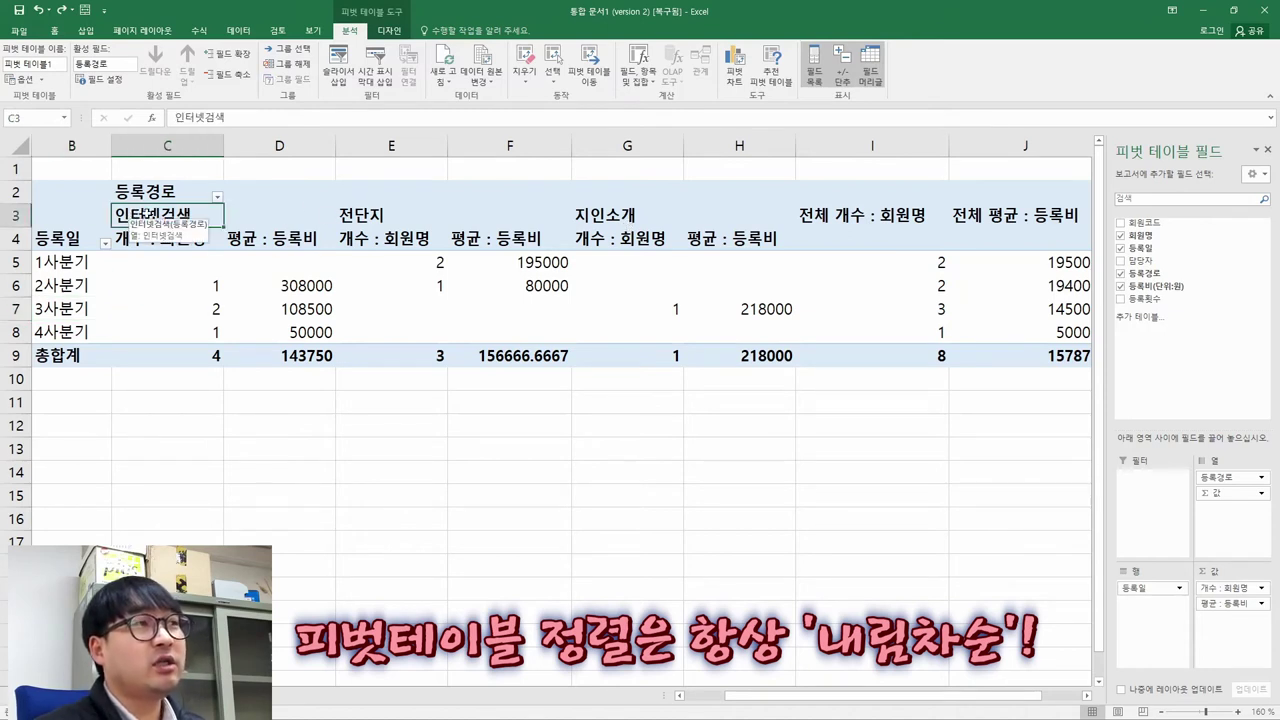
click(217, 198)
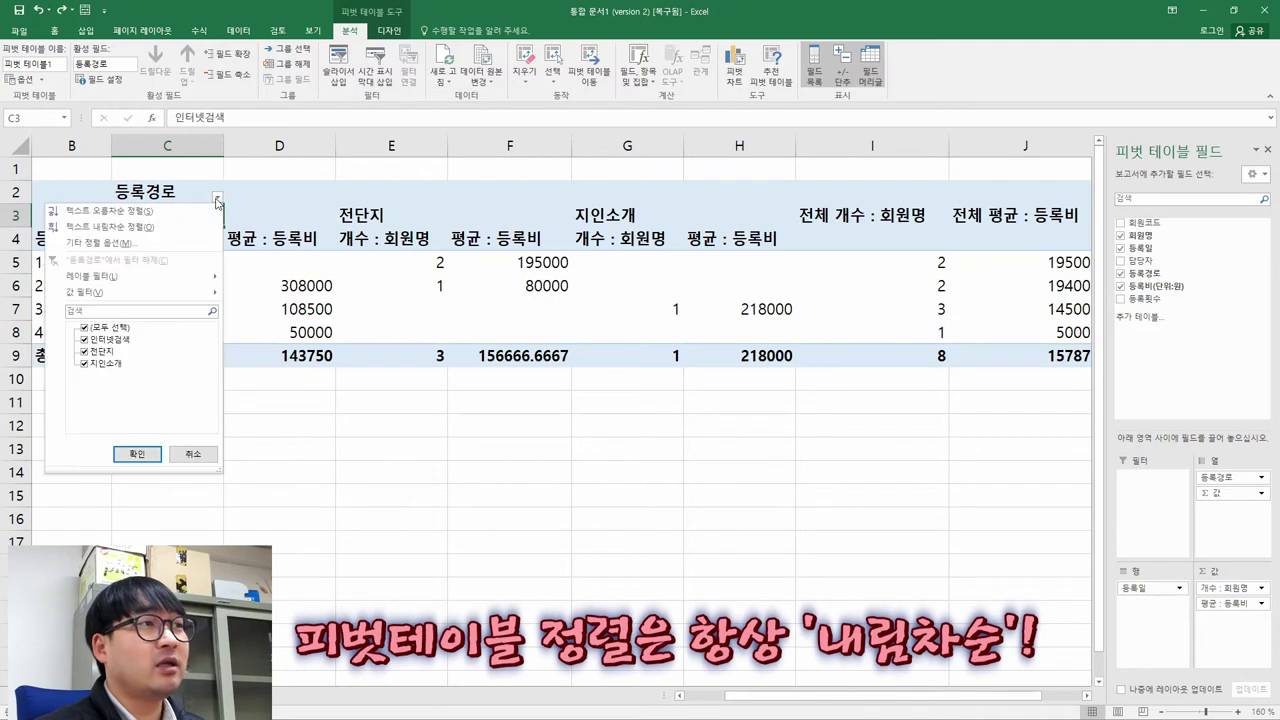
click(141, 228)
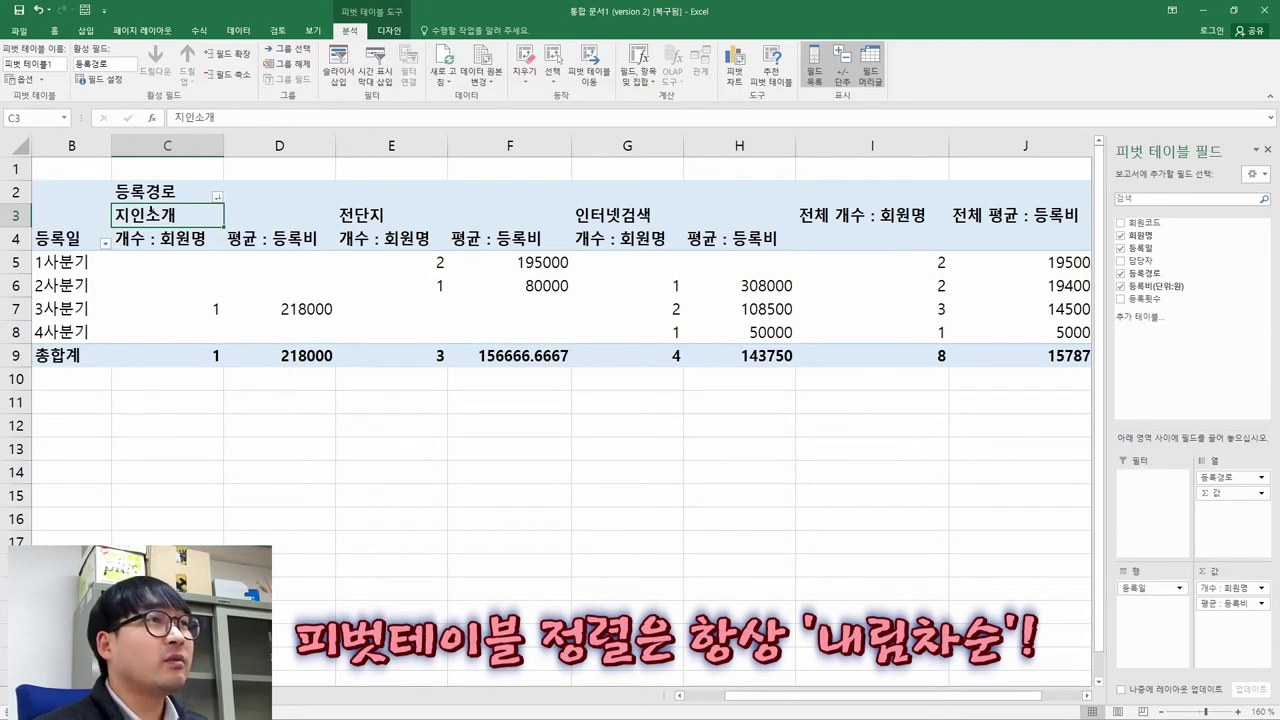
click(218, 198)
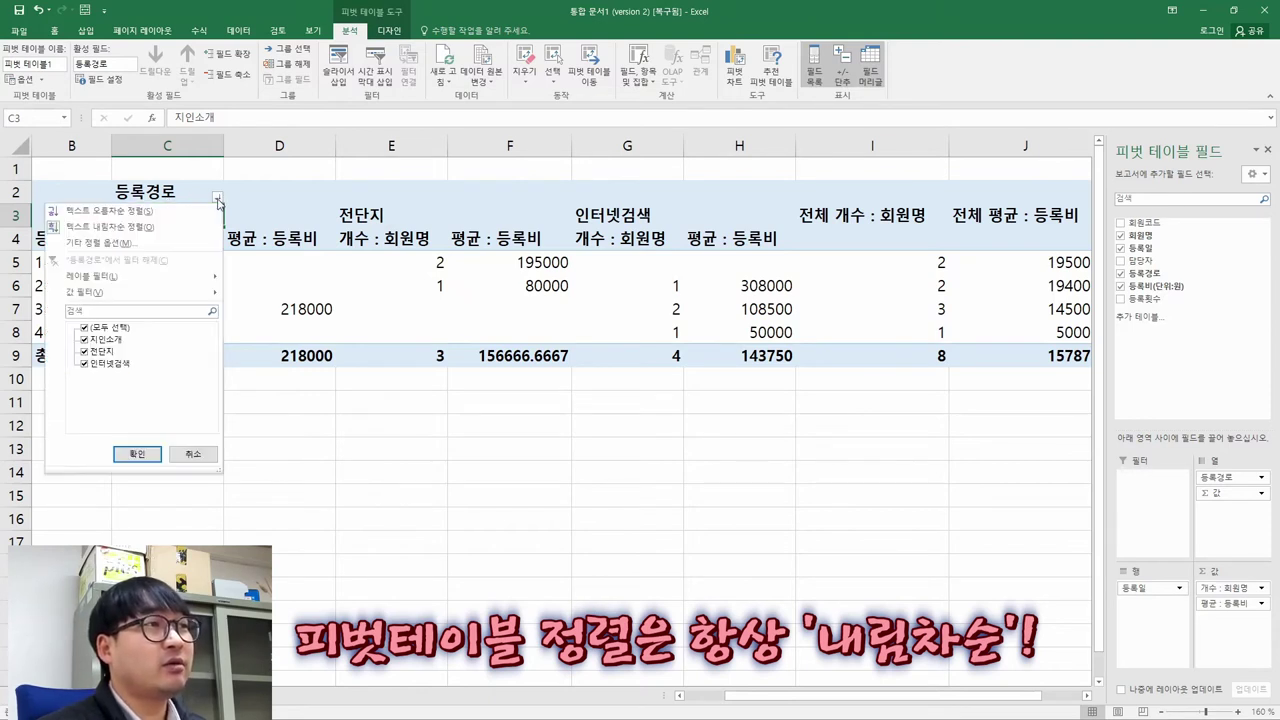
click(105, 229)
Step: Strike through the remaining 등록경로 sorting part of condition (2) in GE01-09A.pdf
key(alt+Tab)
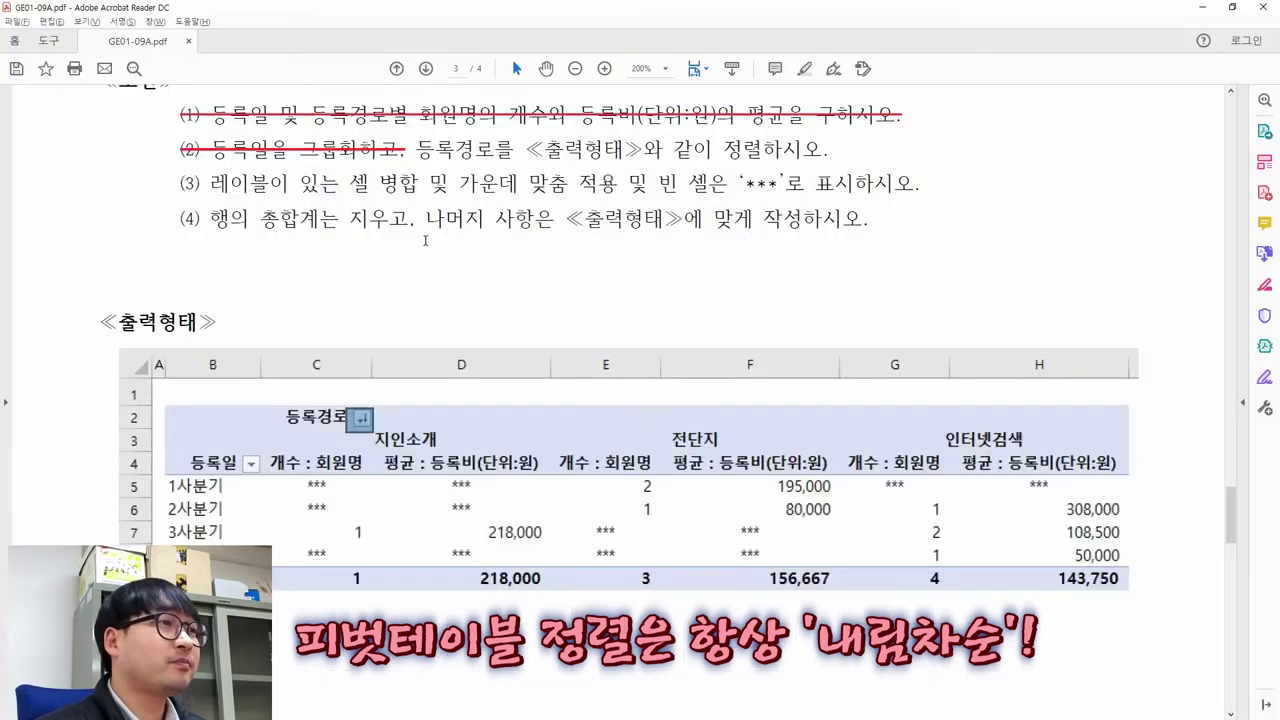
click(405, 150)
drag(835, 148, 300, 148)
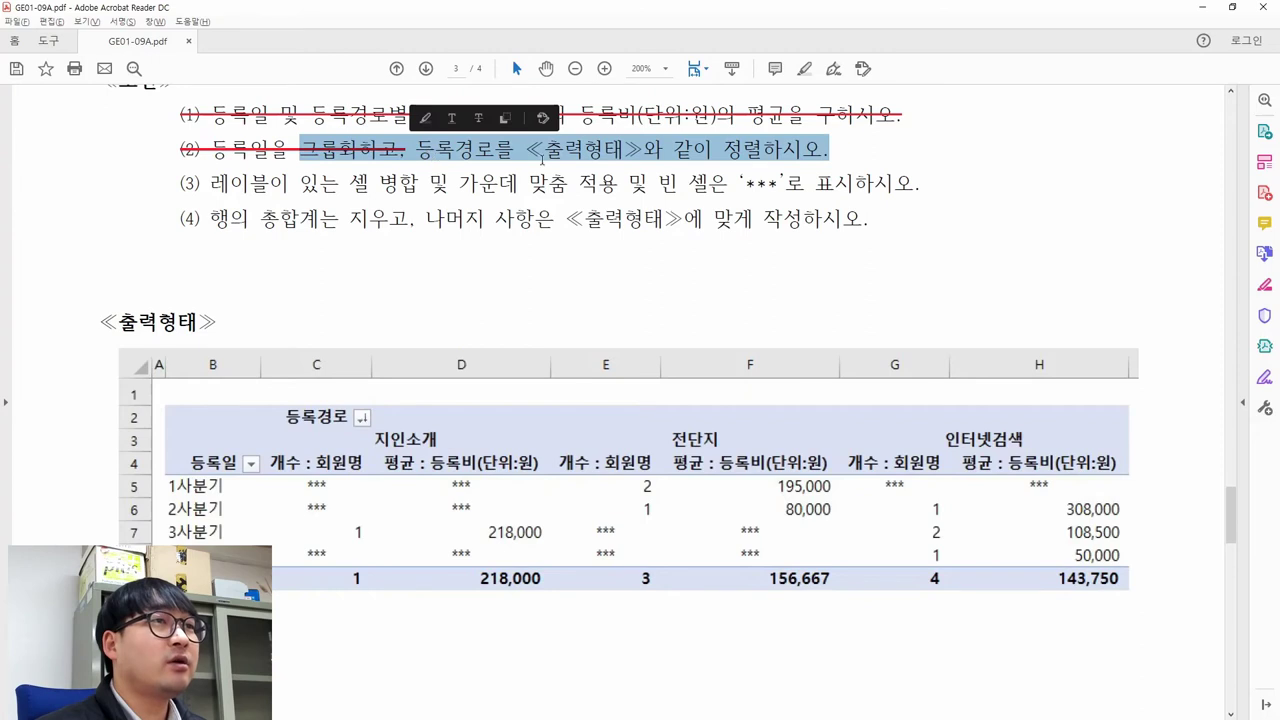
click(503, 119)
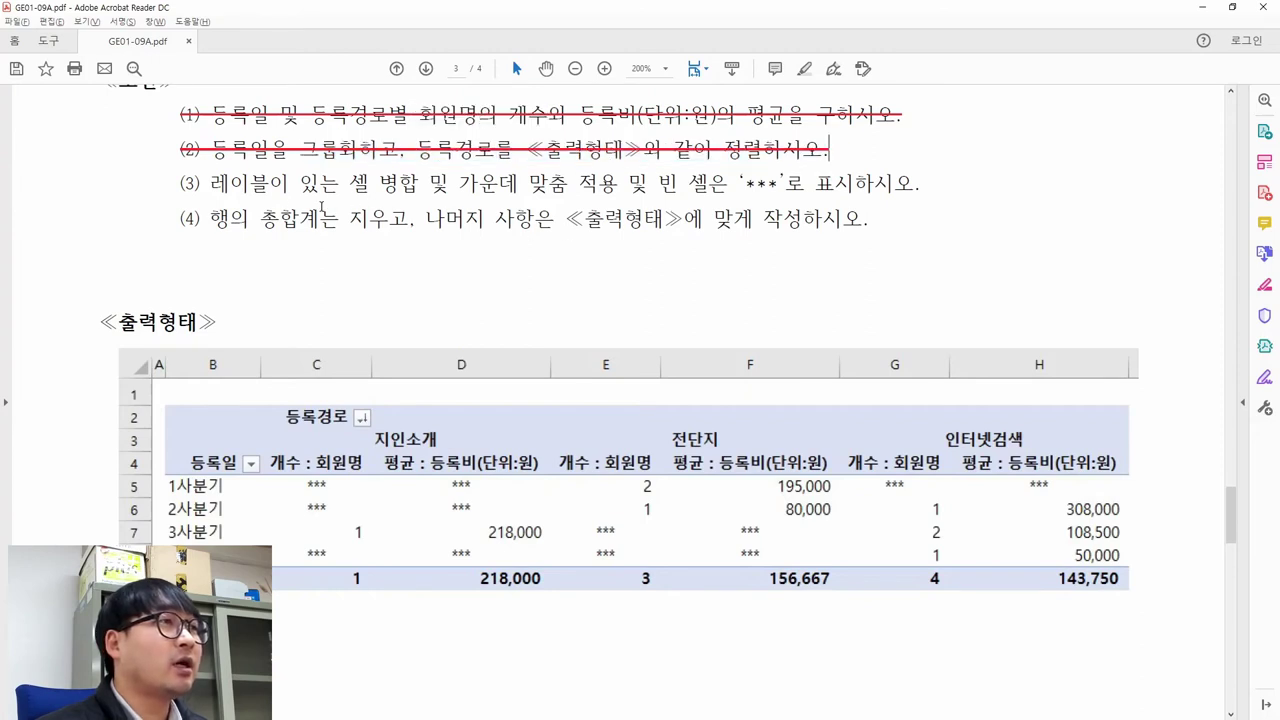
Step: Read condition (3) in the PDF and open the pivot table's options in Excel
drag(180, 183, 913, 196)
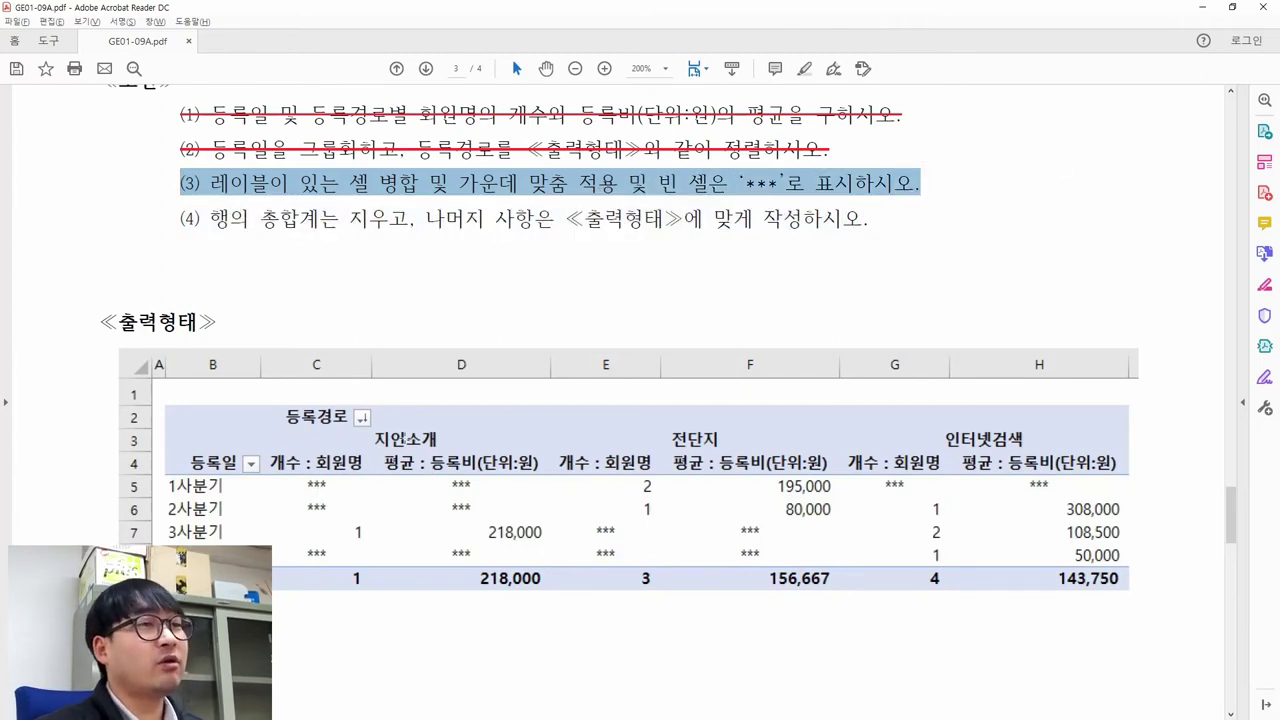
key(alt+Tab)
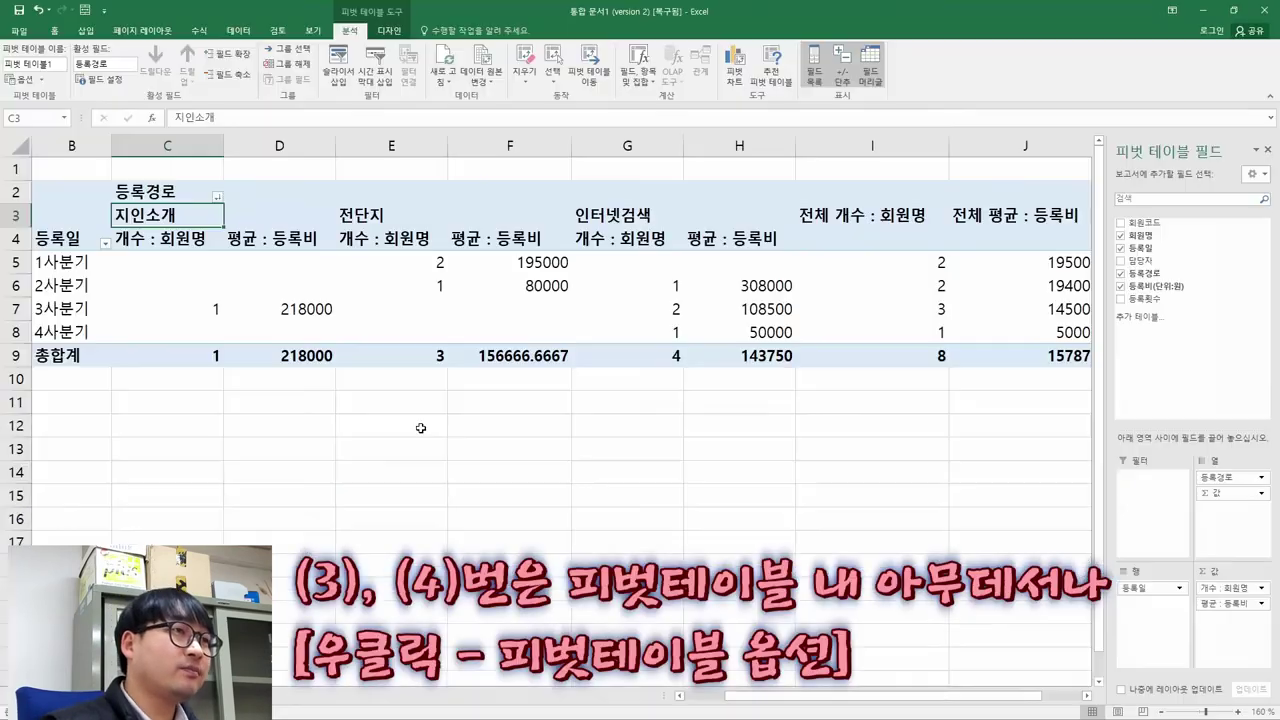
right_click(179, 265)
right_click(428, 293)
right_click(494, 216)
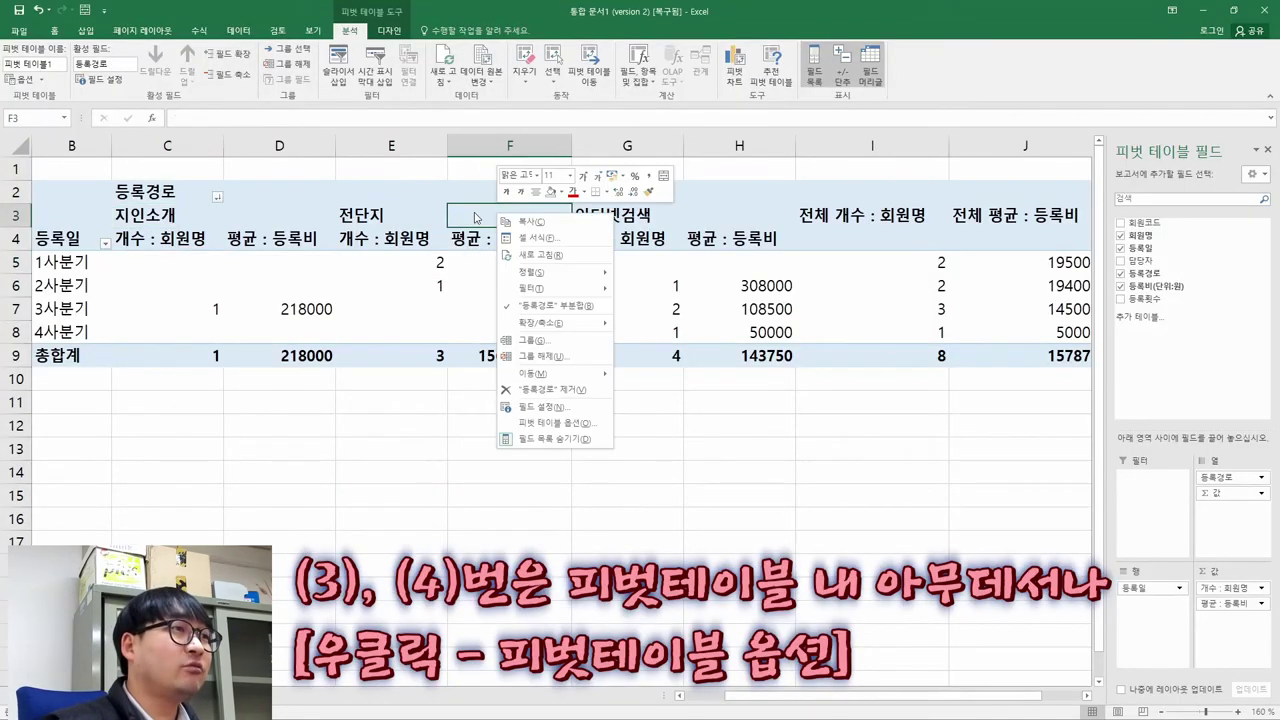
right_click(250, 283)
click(182, 292)
right_click(155, 303)
right_click(440, 290)
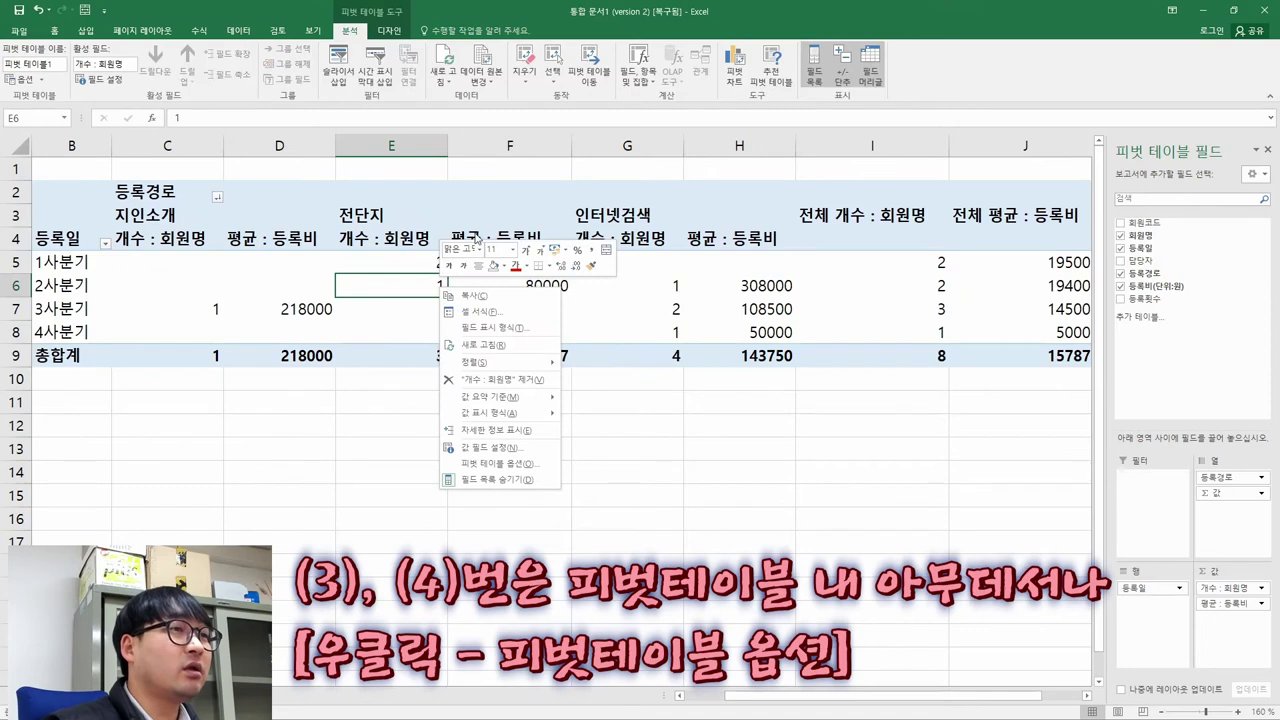
click(500, 464)
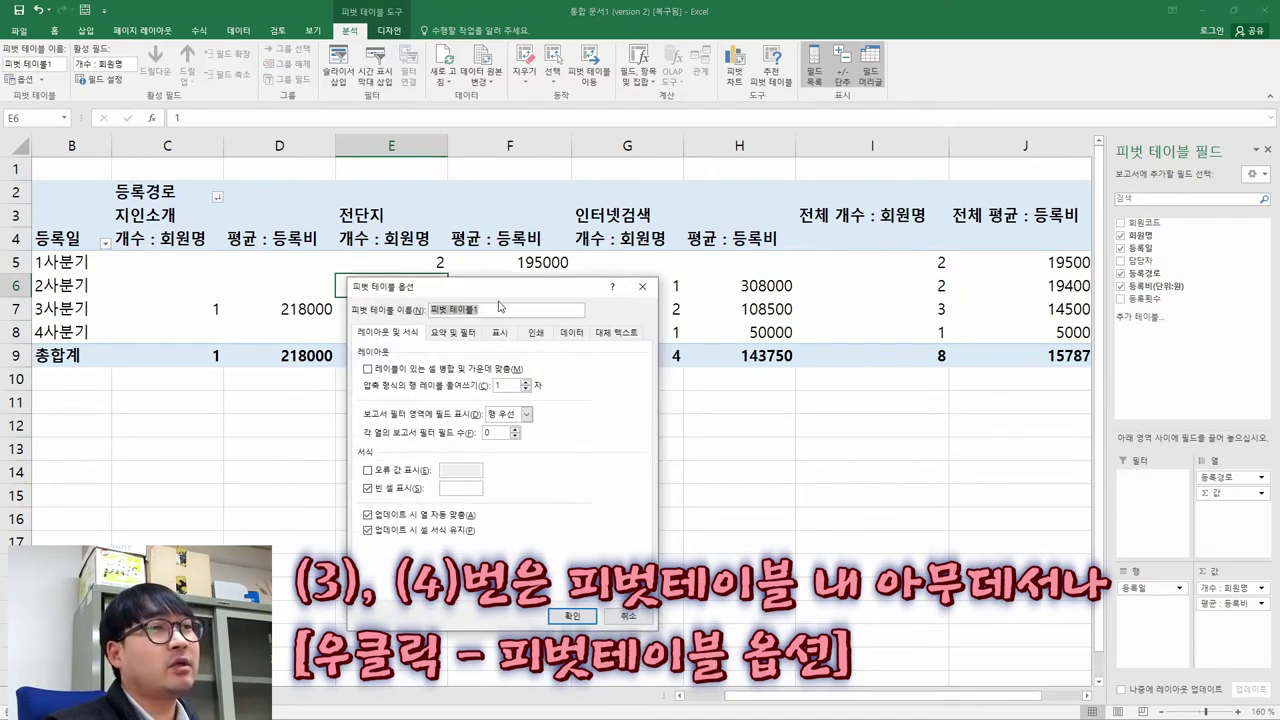
drag(430, 287, 350, 189)
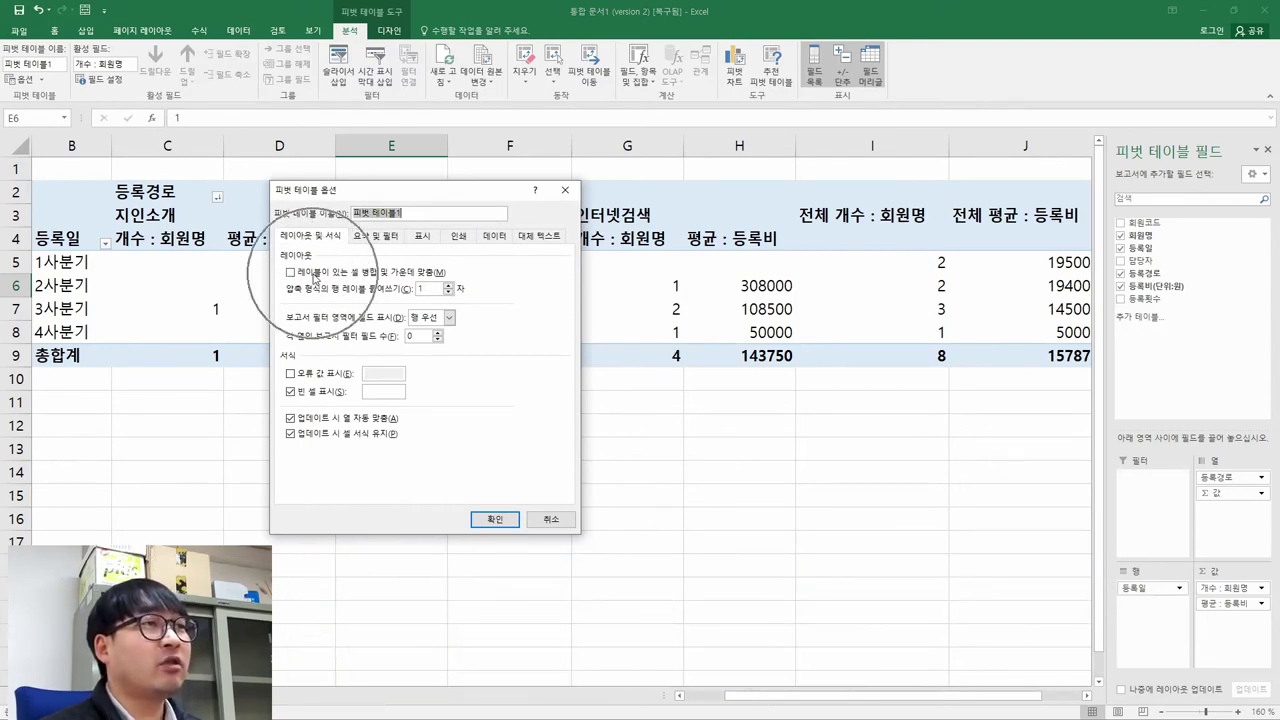
Step: Check the wording on merging and centering label cells in condition (3), returning to the pivot table options
key(alt+Tab)
click(338, 200)
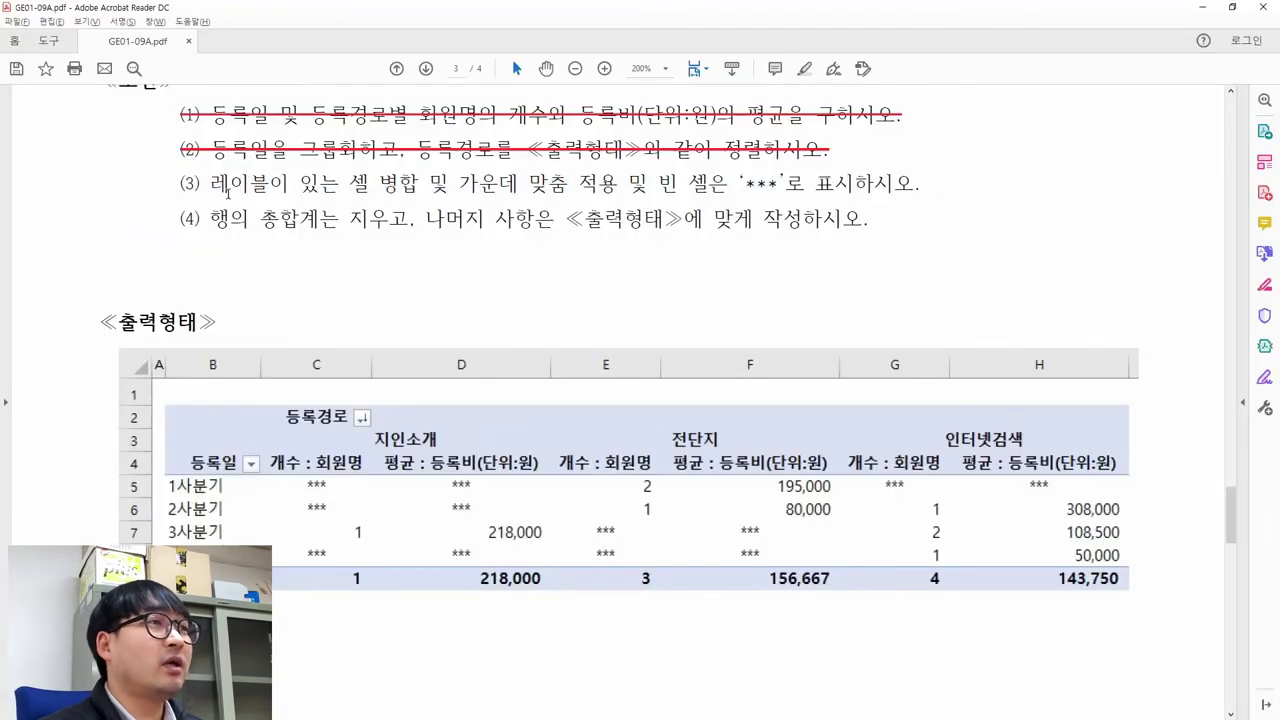
drag(210, 183, 614, 196)
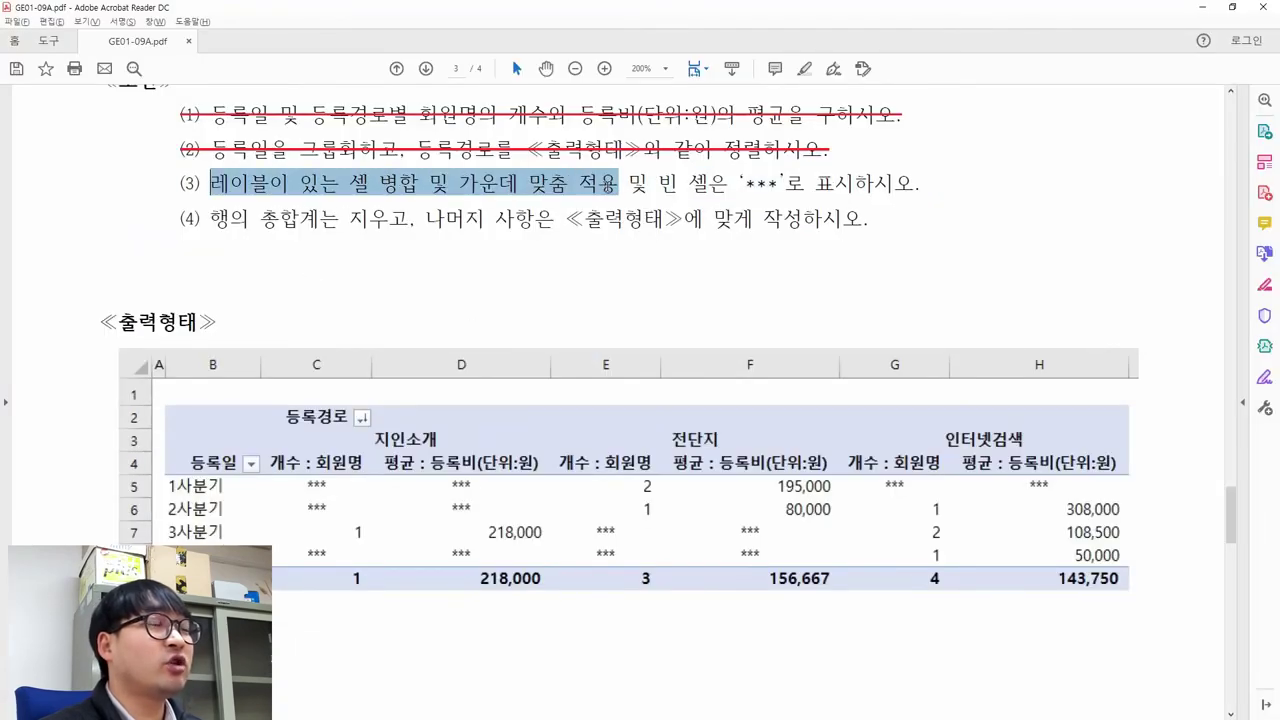
key(alt+Tab)
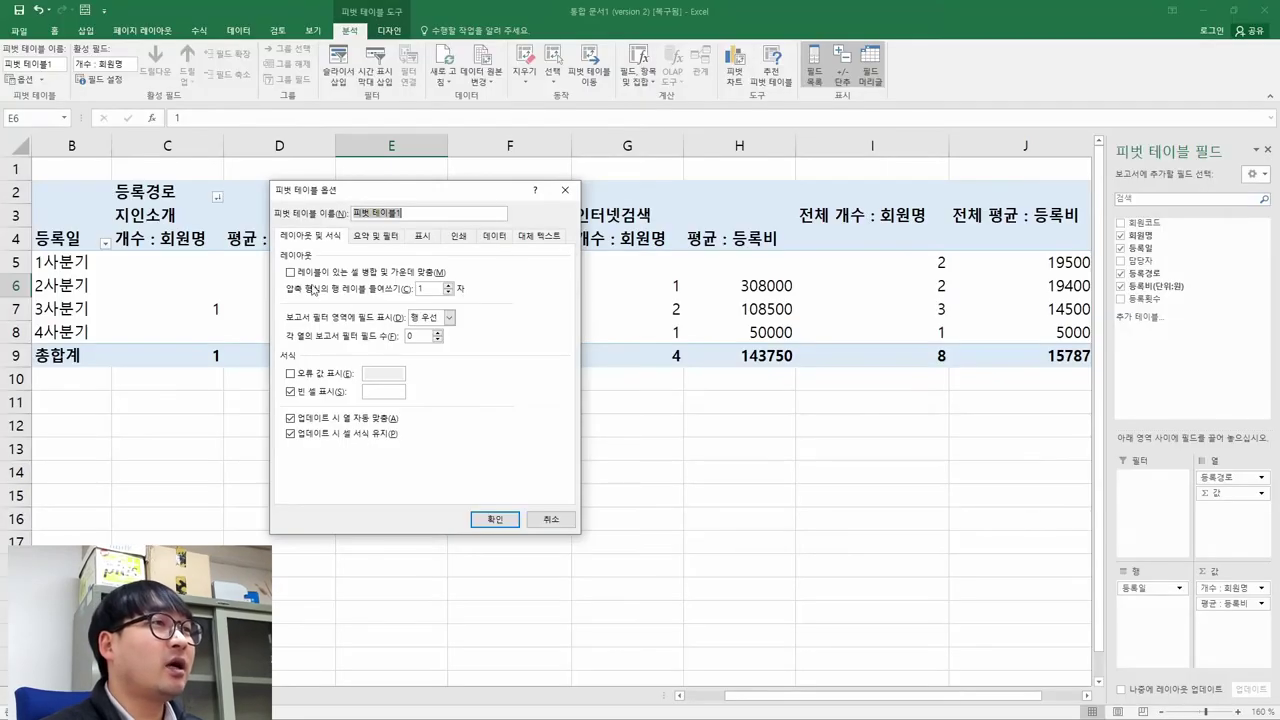
Step: Turn on merging and centering of label cells, and strike through that requirement in condition (3) of the PDF
click(290, 273)
key(alt+Tab)
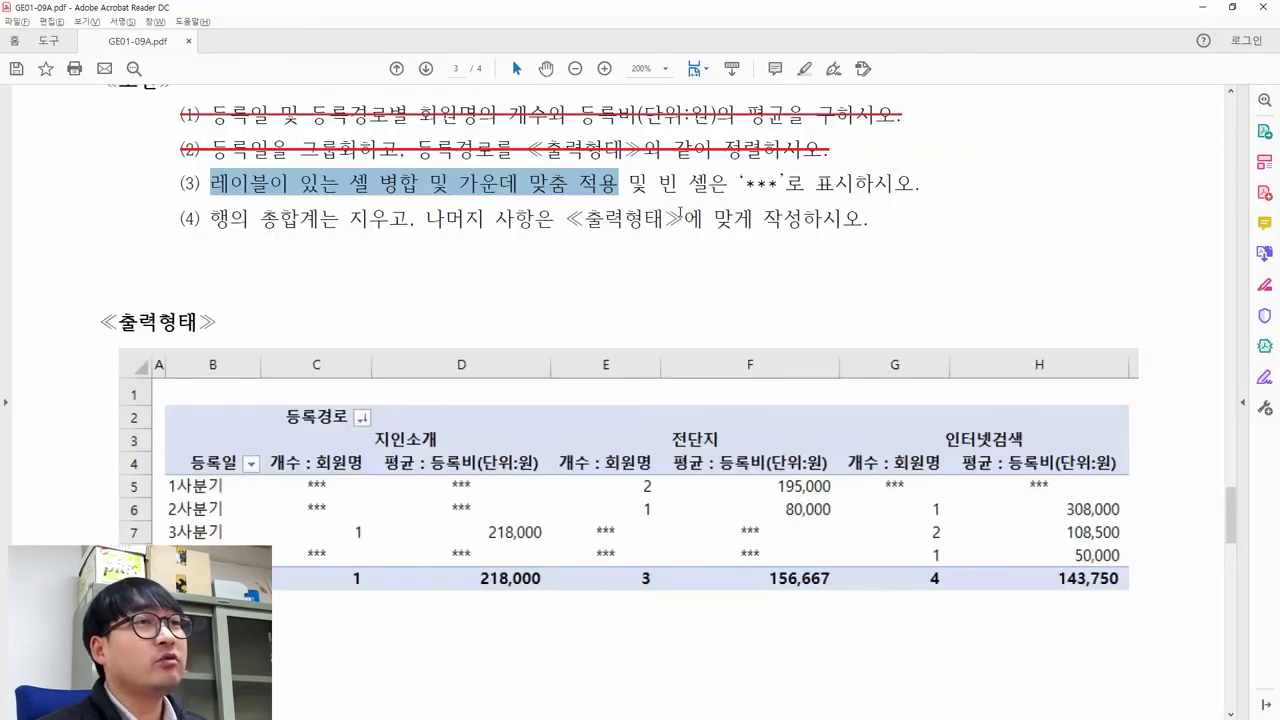
right_click(549, 191)
click(600, 246)
Step: Read the empty-cell requirement in condition (3) and set the pivot table's empty cells to show ***
drag(658, 183, 914, 185)
key(alt+Tab)
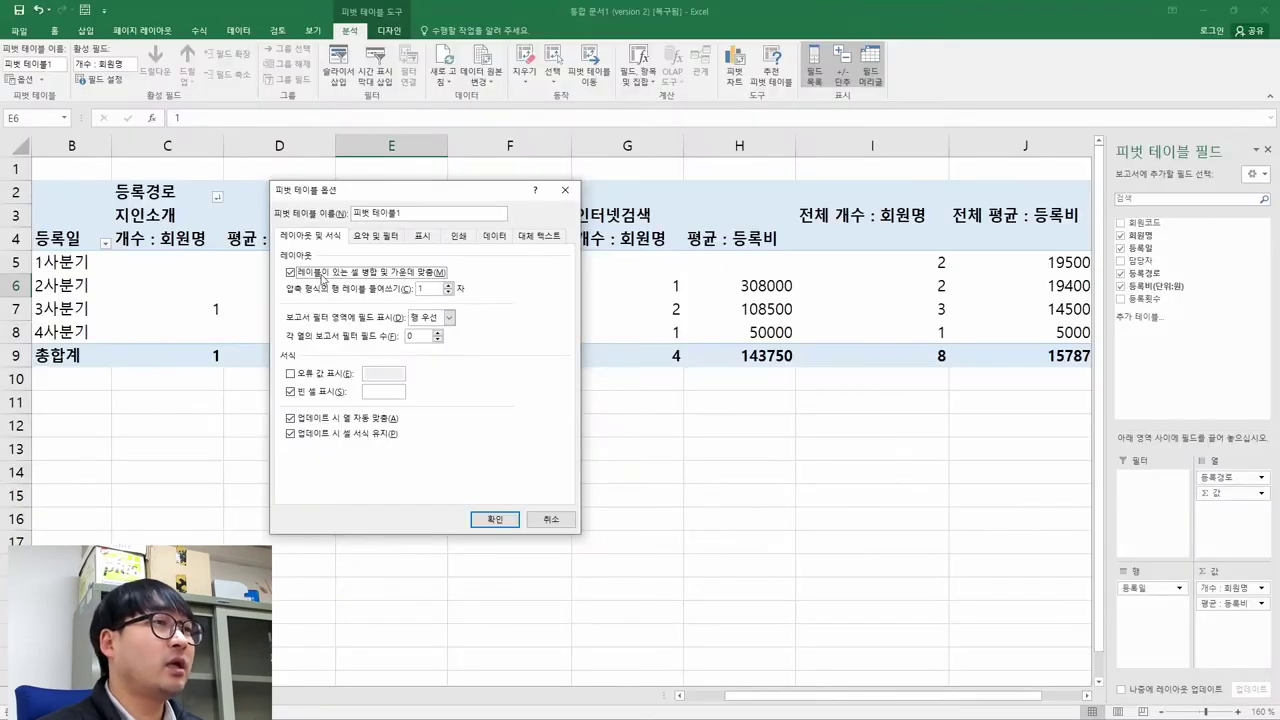
click(391, 397)
text(*)
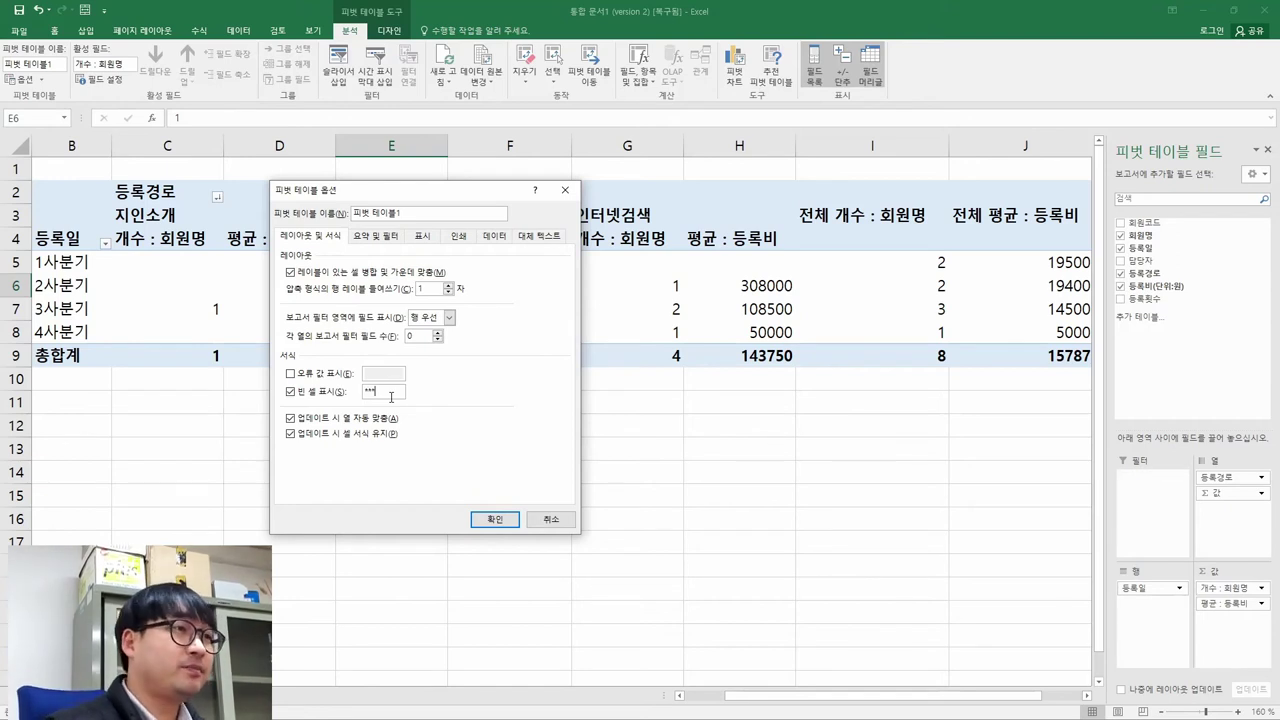
Step: Strike through the empty-cell part of condition (3) in GE01-09A.pdf and return to the pivot table options
key(alt+Tab)
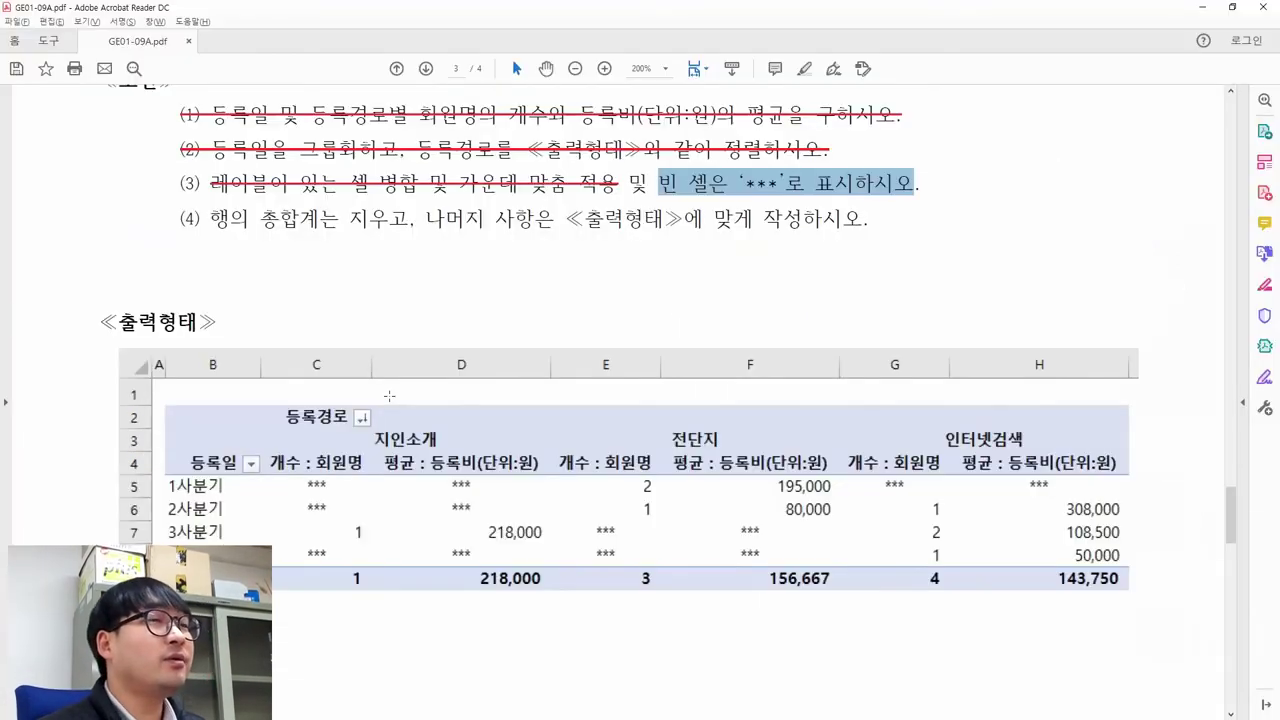
right_click(731, 180)
click(795, 240)
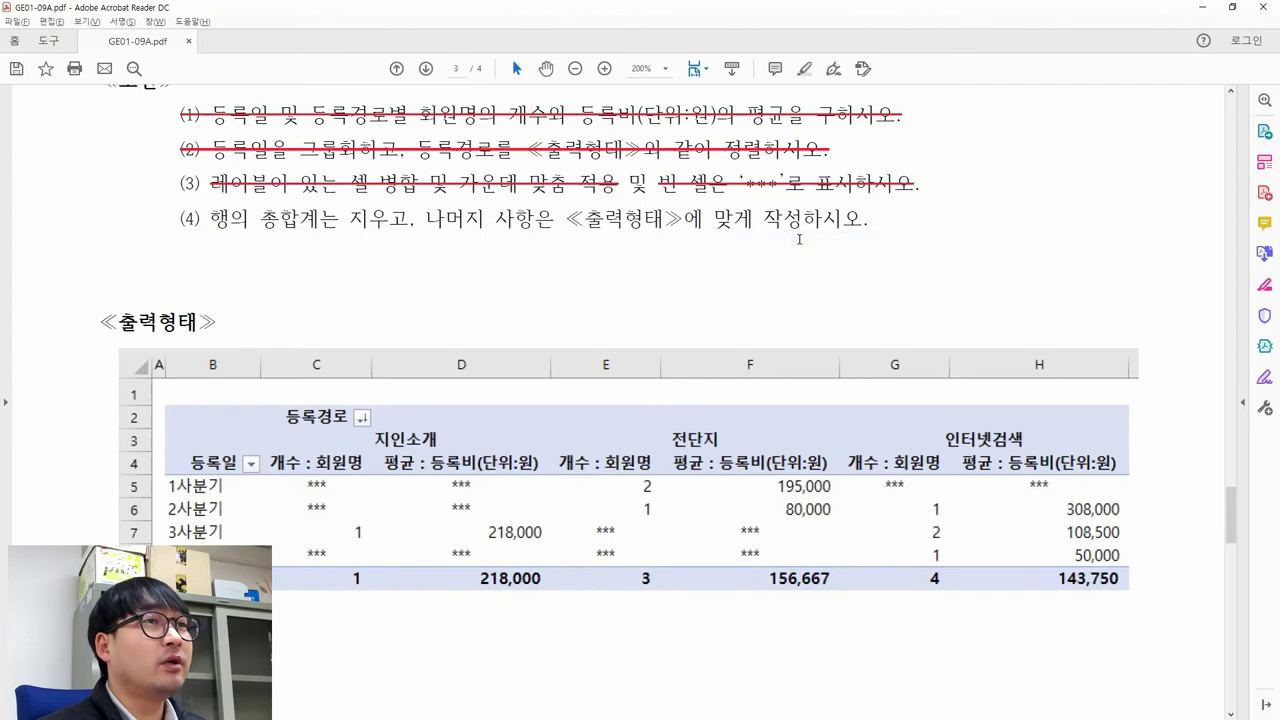
key(alt+Tab)
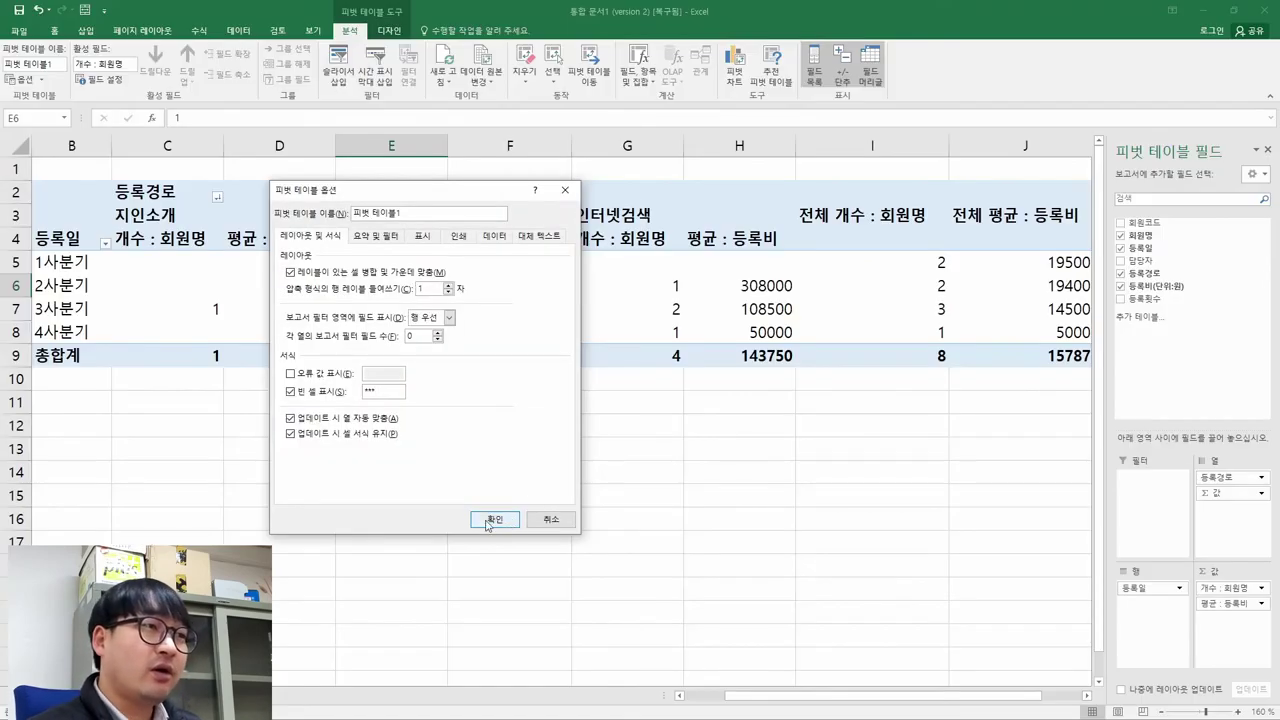
Step: Turn off row grand totals and apply the pivot options, striking through that part of condition (4) in the PDF
key(alt+Tab)
drag(210, 218, 408, 224)
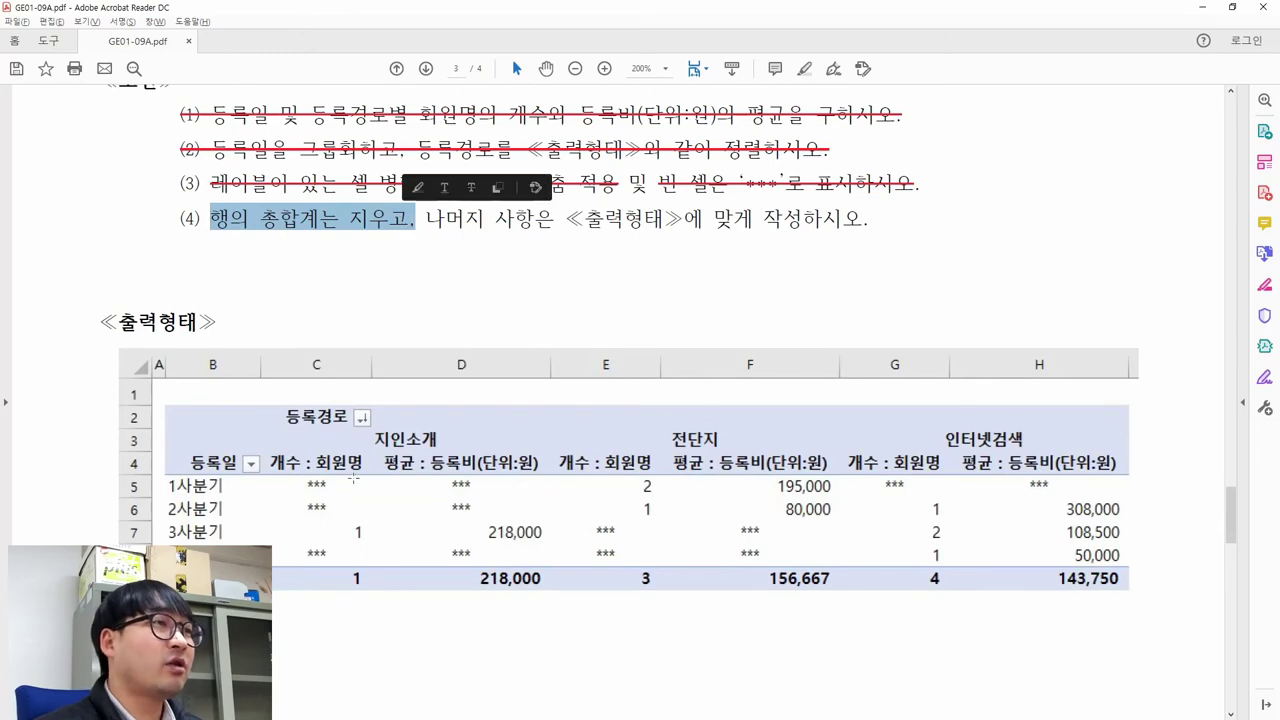
key(alt+Tab)
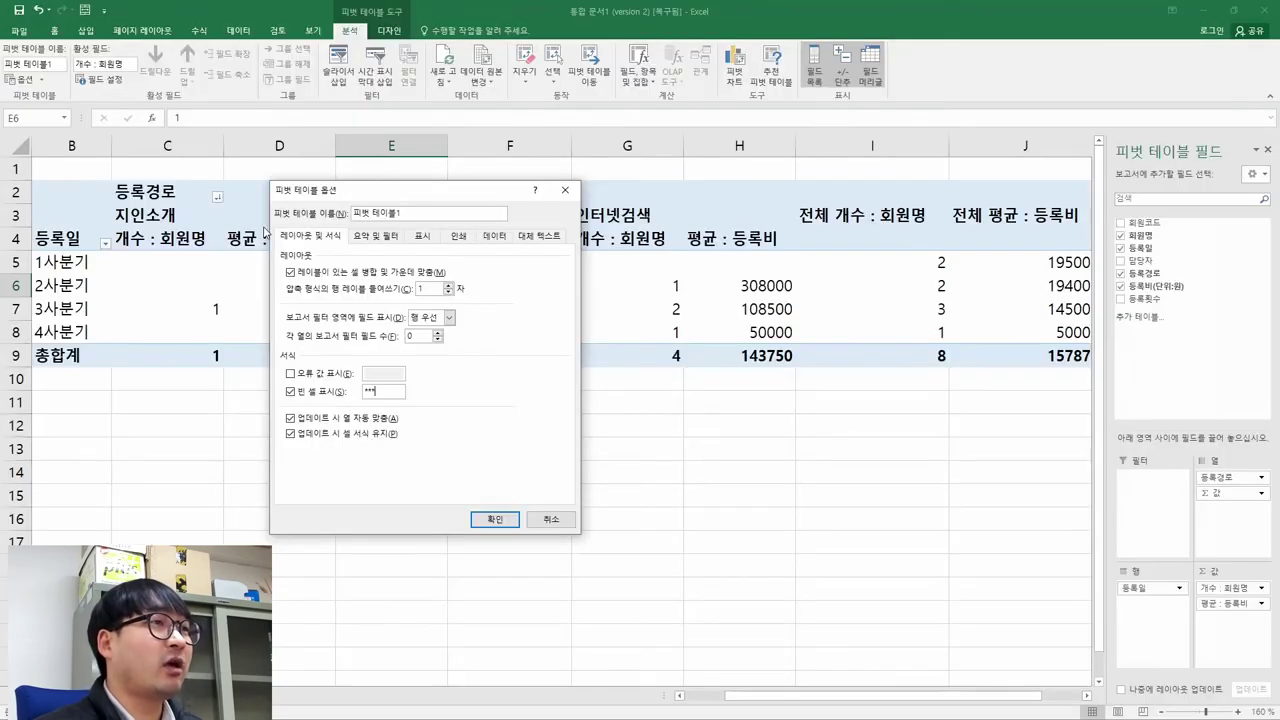
click(380, 241)
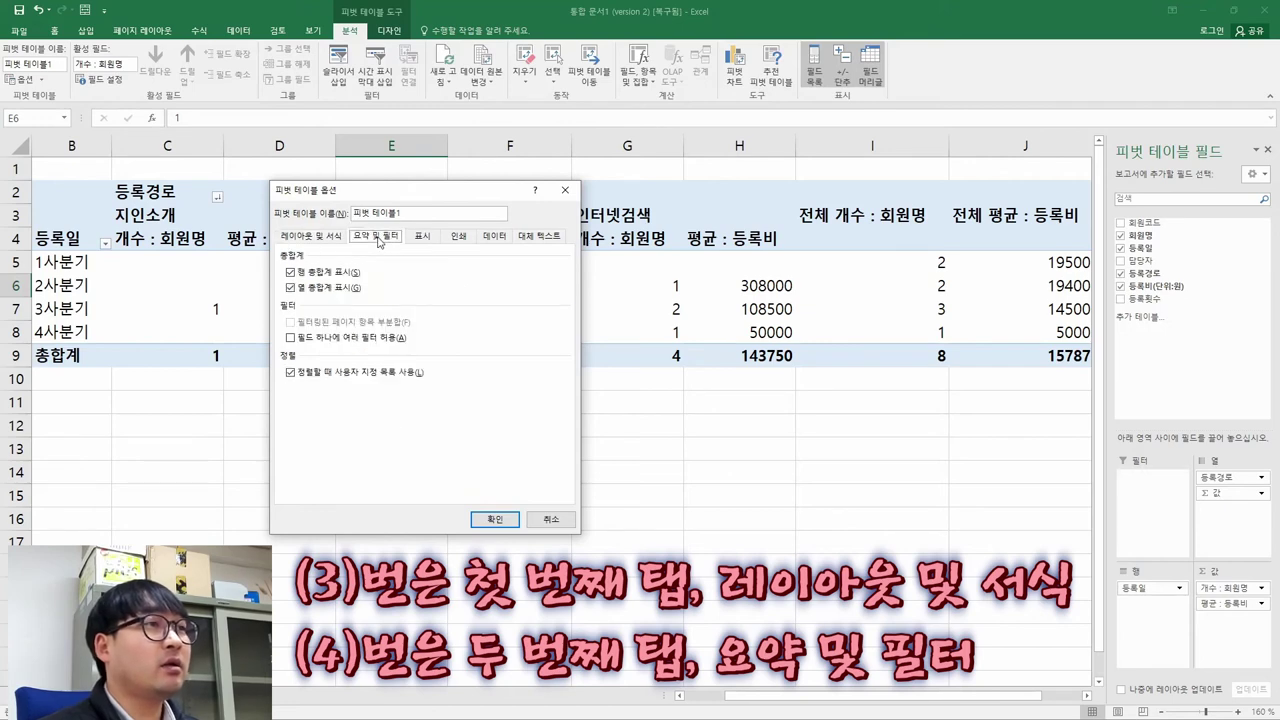
click(290, 273)
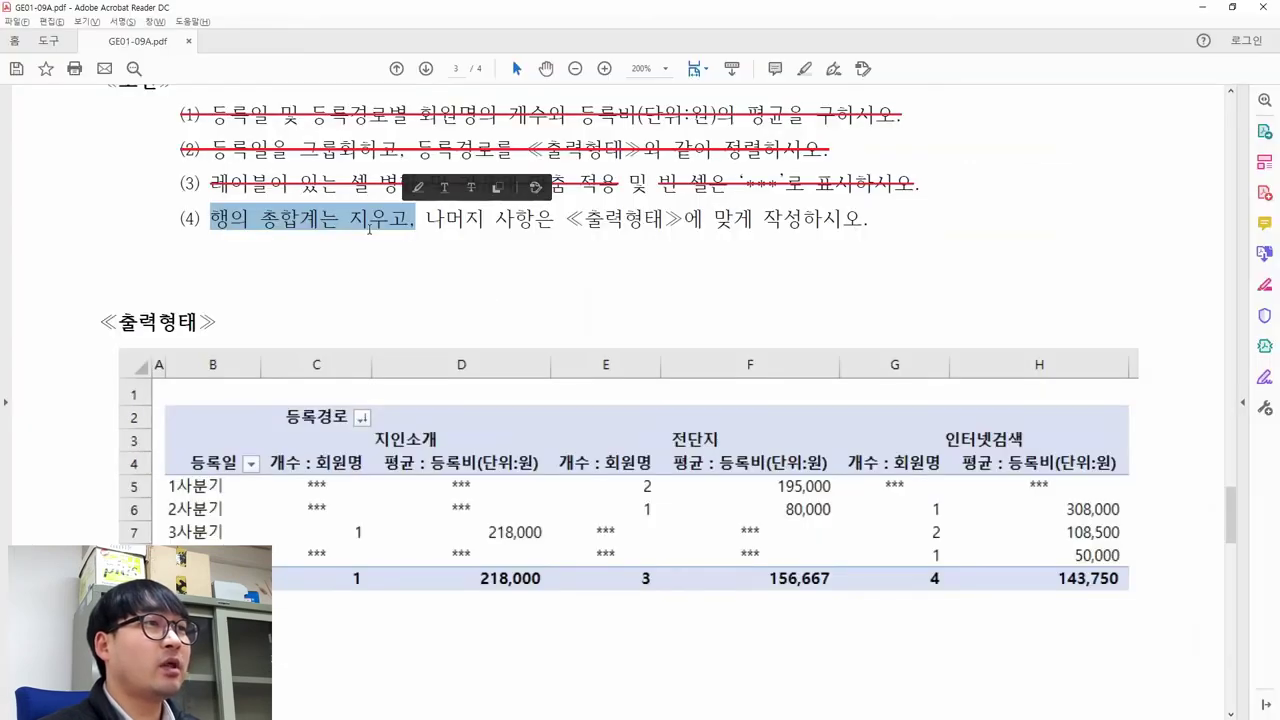
click(472, 190)
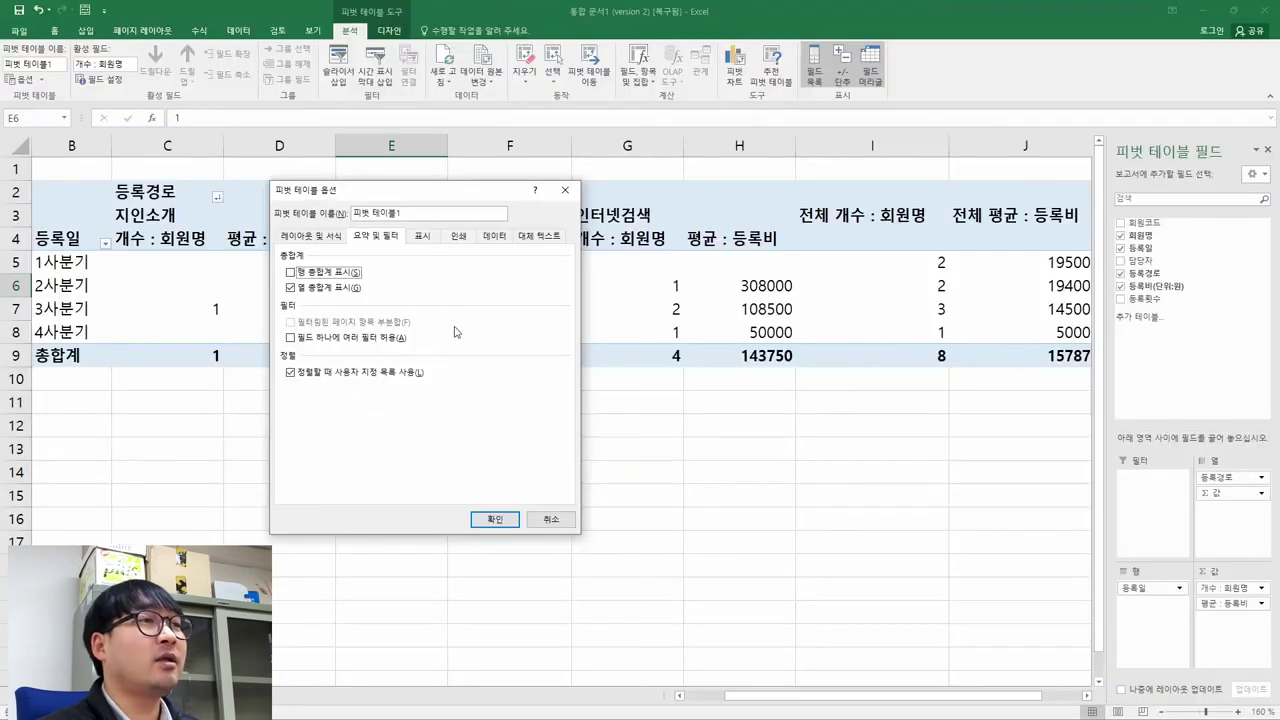
click(490, 518)
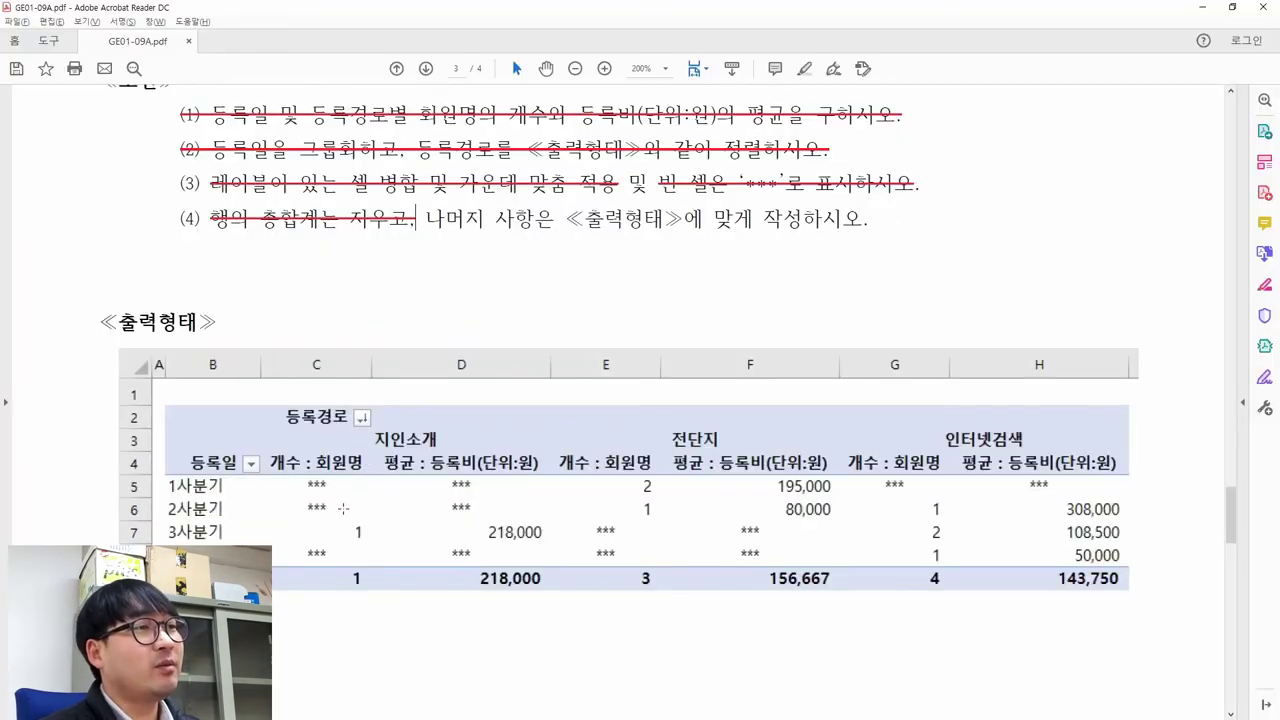
Step: Compare the alignment of the *** cells and the number format in the 출력형태 sample with C5 and F5 in Excel
drag(340, 497, 340, 498)
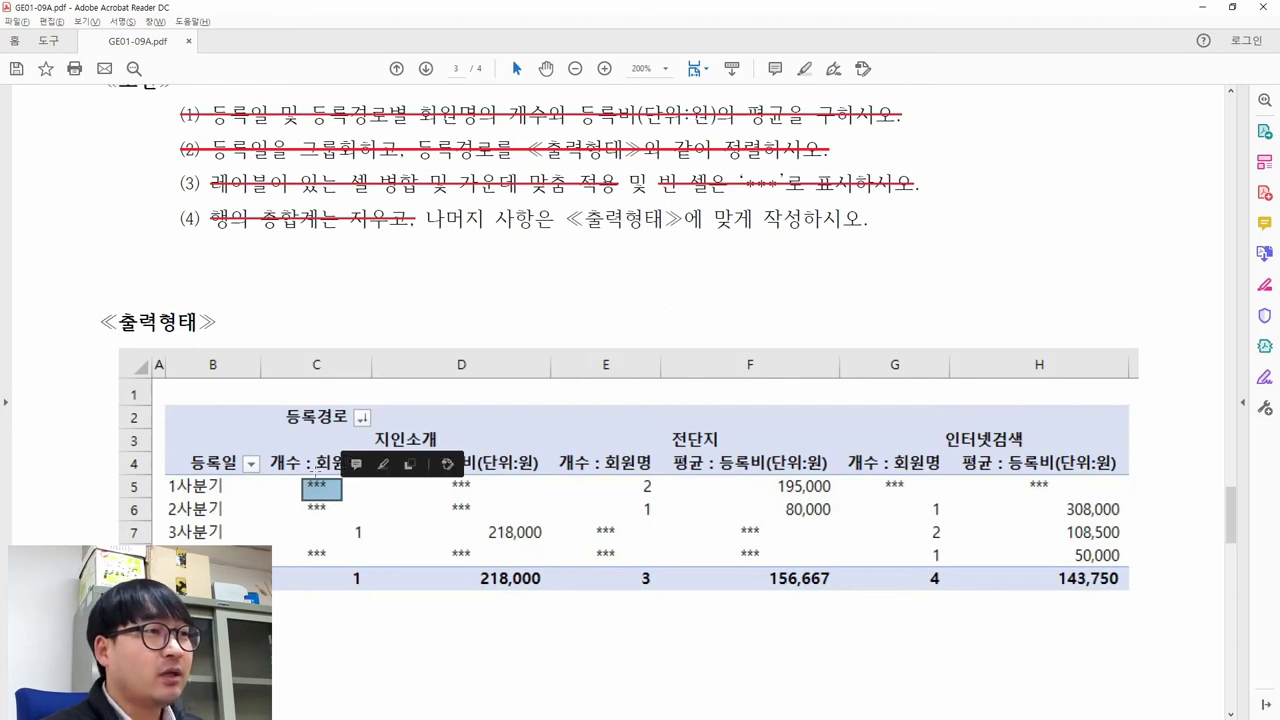
drag(305, 463, 336, 499)
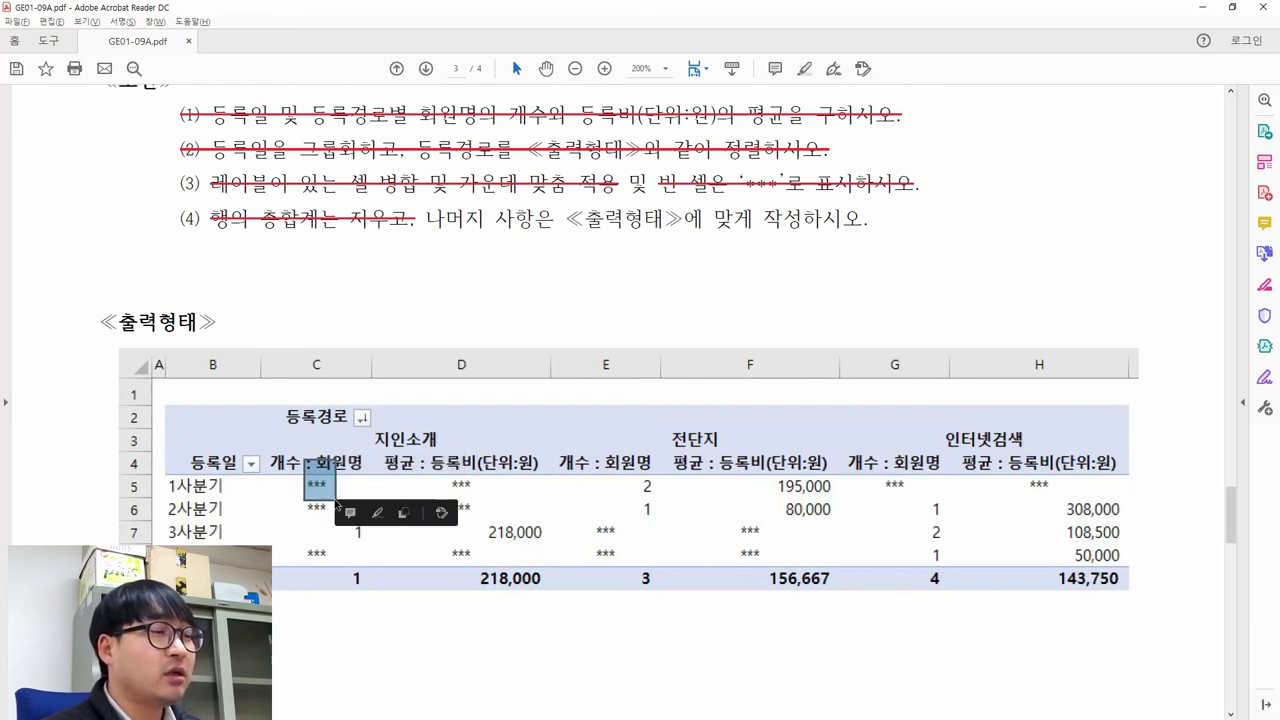
key(alt+Tab)
click(175, 262)
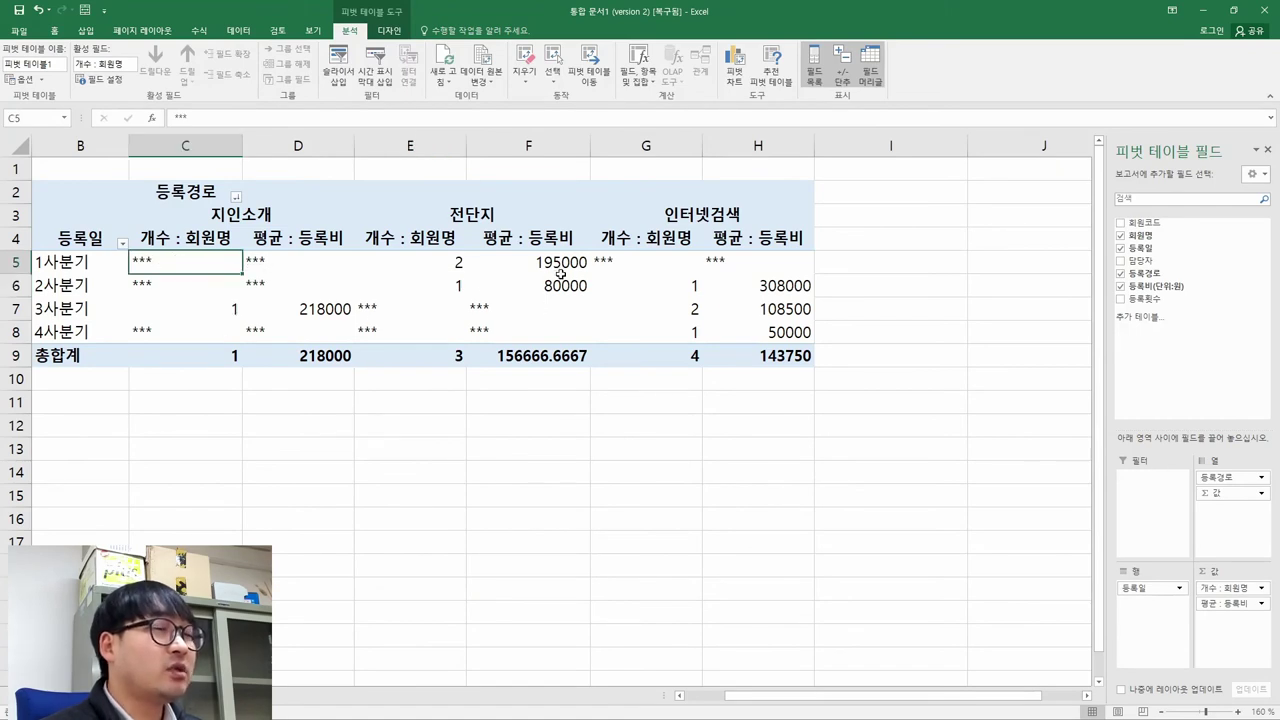
key(alt+Tab)
drag(770, 476, 847, 496)
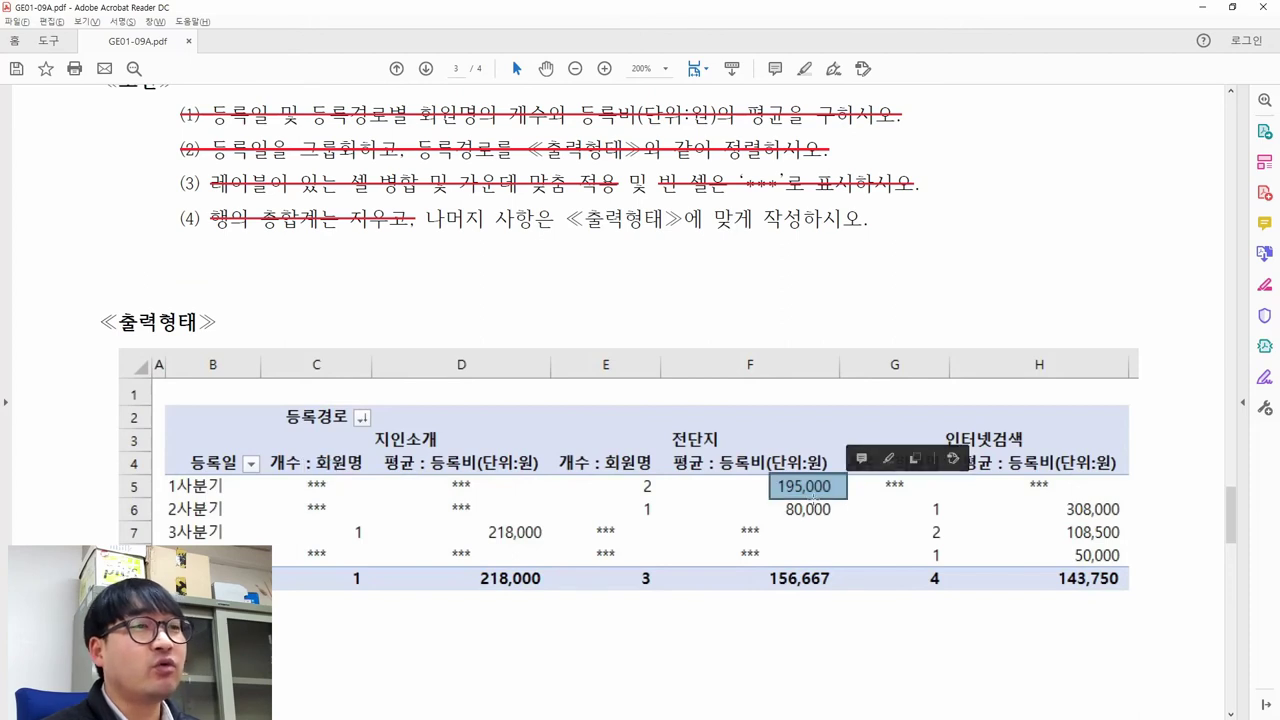
key(alt+Tab)
click(543, 262)
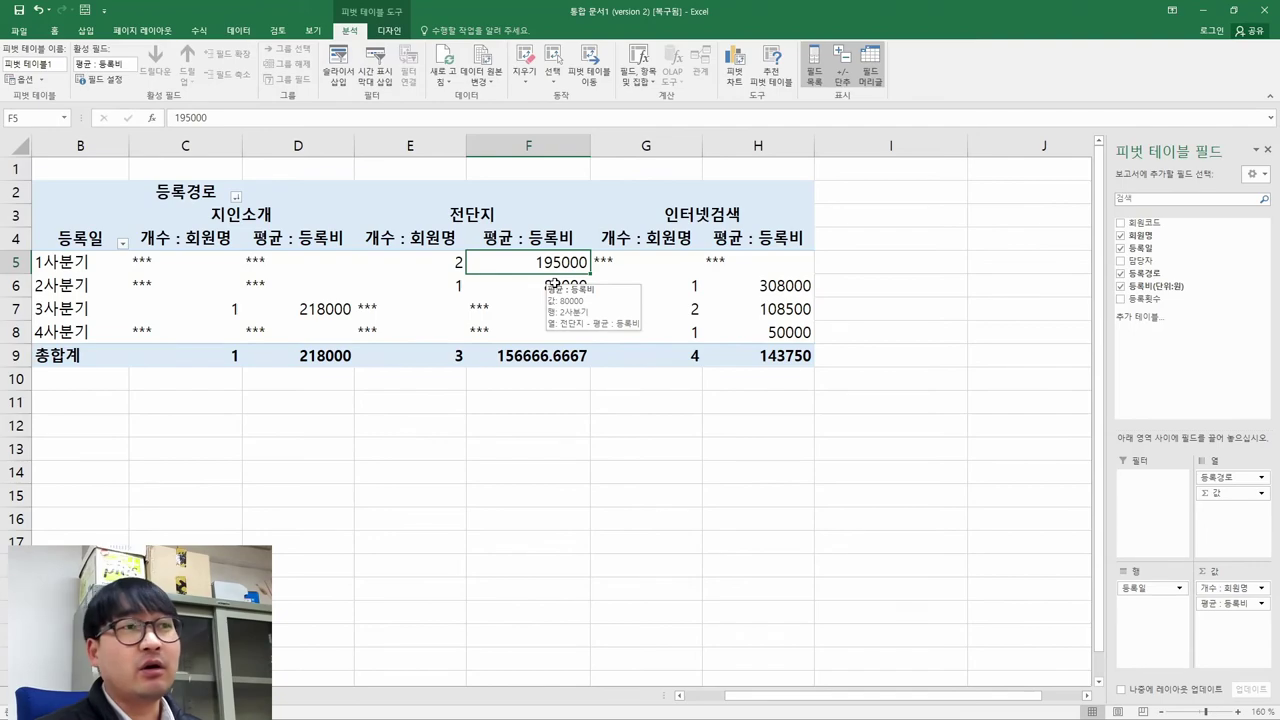
Step: Review the 제1작업 alignment rule for numbers and other data in the PDF, returning to the 제3작업 출력형태 sample
key(alt+Tab)
scroll(565, 428, up, 3)
scroll(565, 428, up, 5)
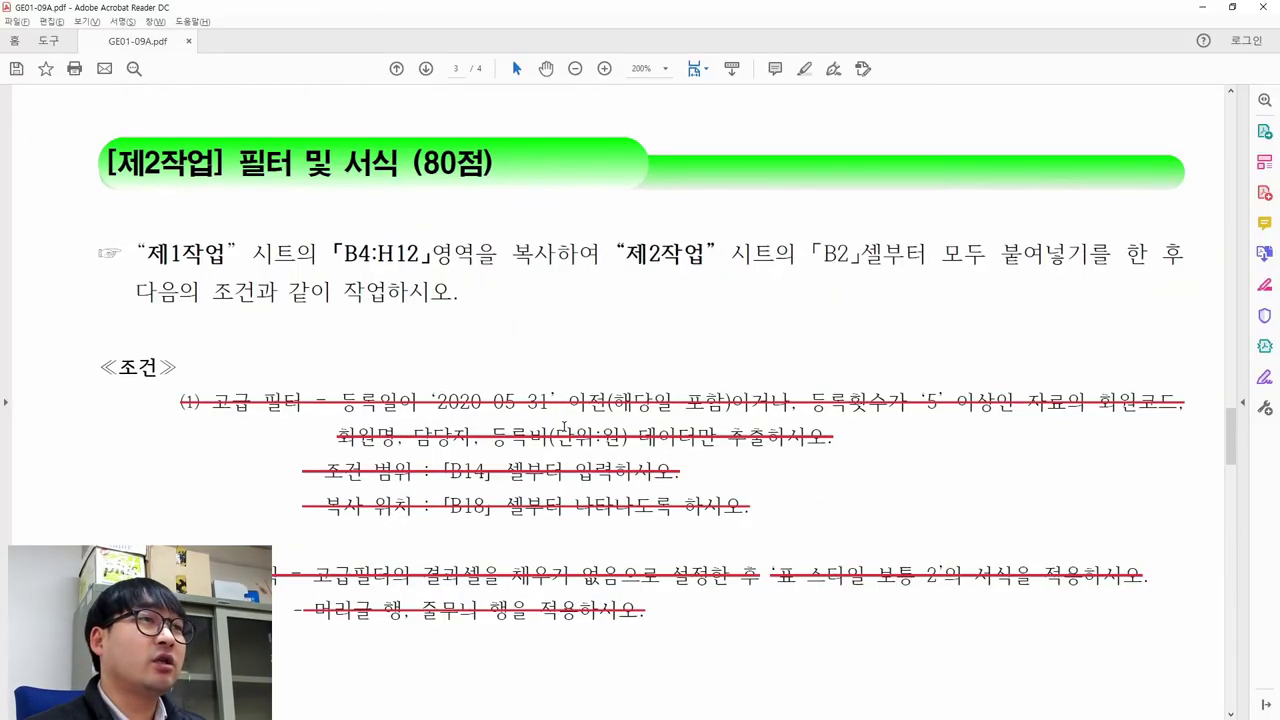
scroll(565, 428, up, 10)
scroll(565, 428, down, 4)
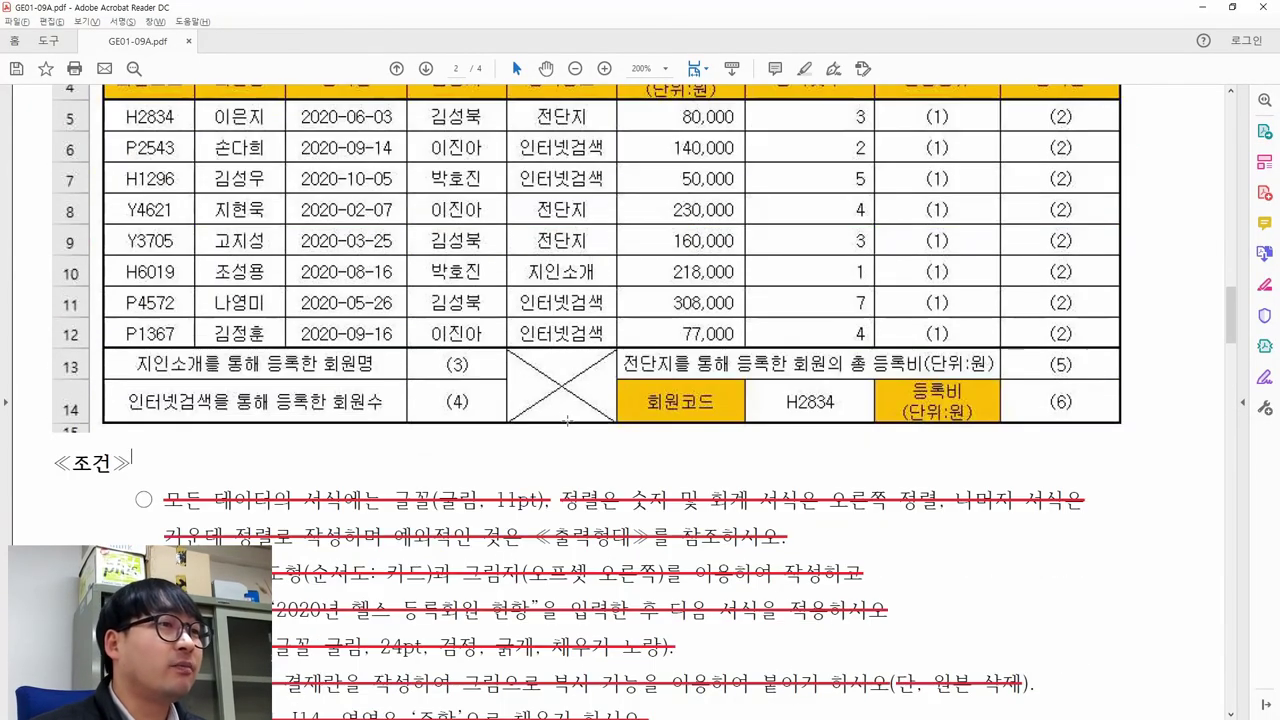
scroll(567, 421, down, 1)
drag(561, 434, 340, 472)
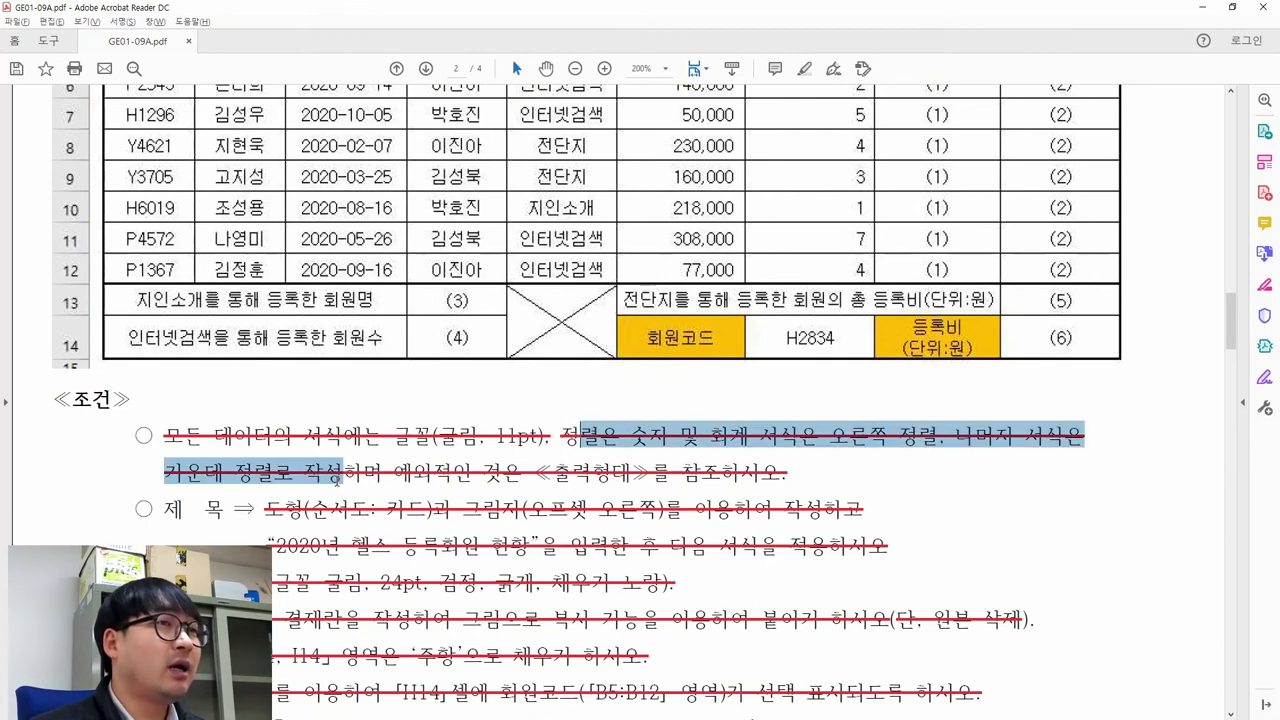
drag(670, 203, 748, 231)
click(673, 305)
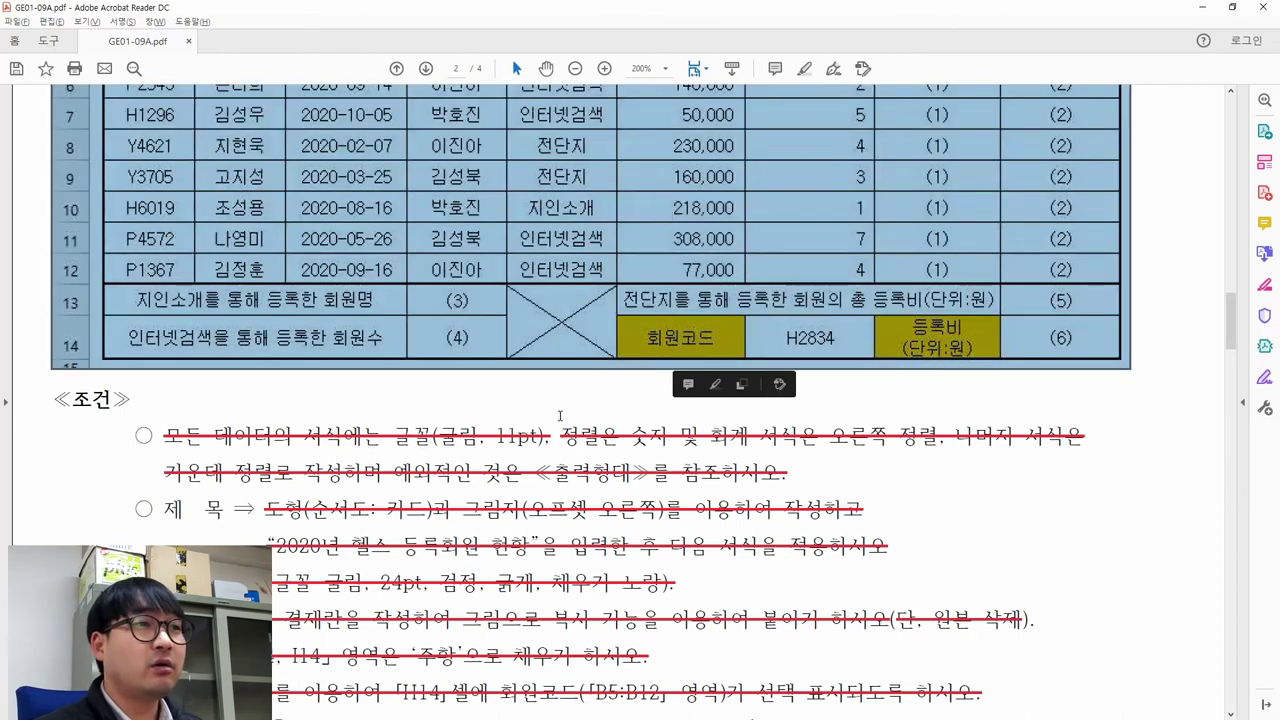
click(559, 418)
scroll(563, 422, down, 10)
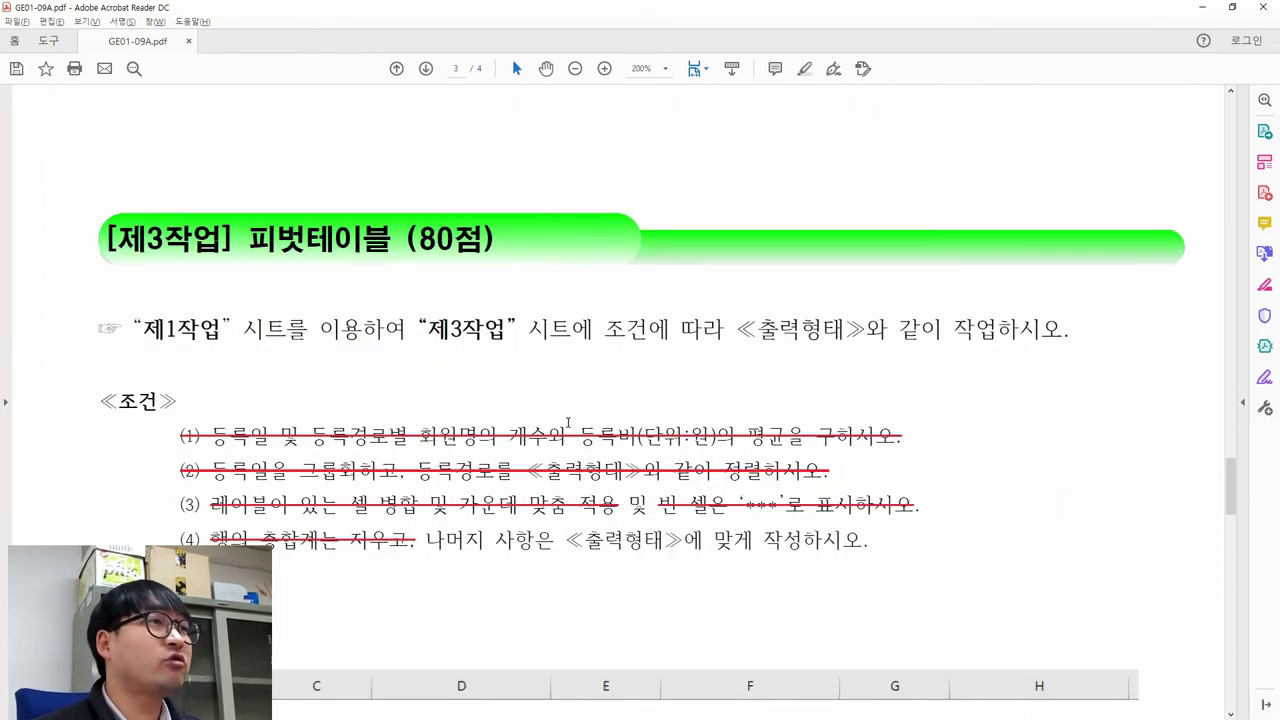
scroll(565, 416, down, 3)
scroll(567, 412, down, 3)
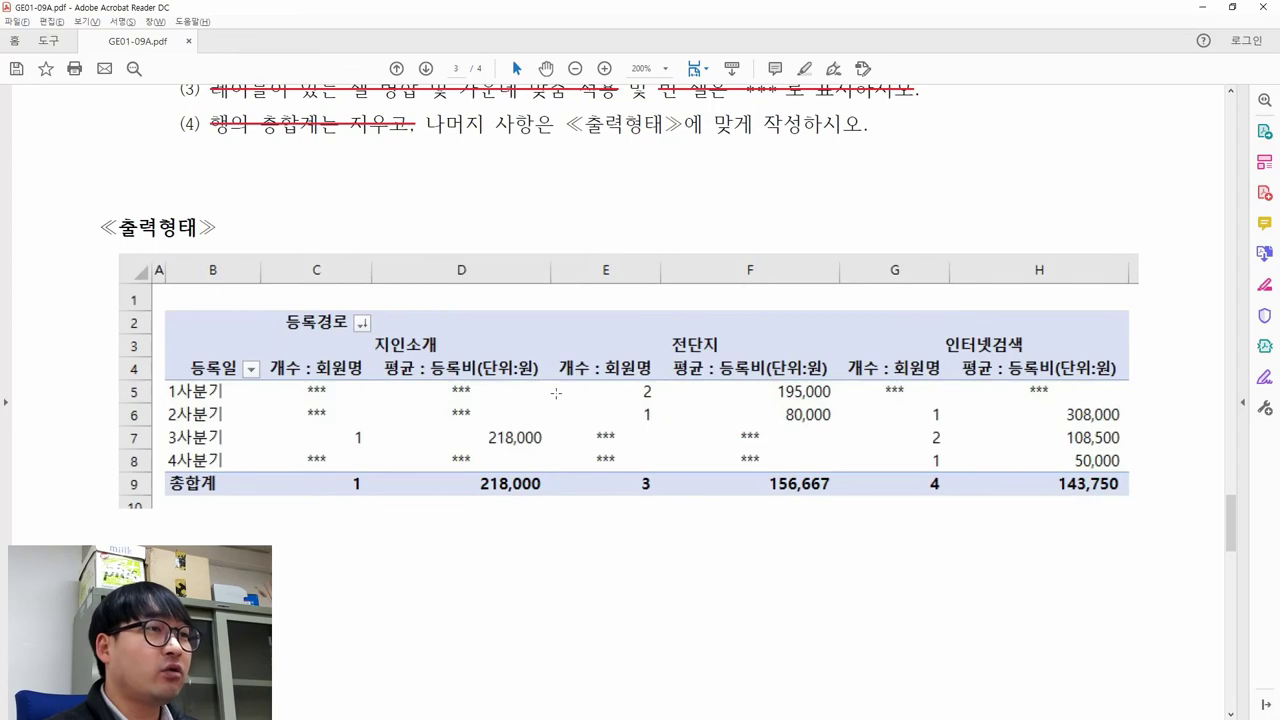
Step: Center-align the pivot values in C5:H9 in Excel and apply the comma style to them
key(alt+Tab)
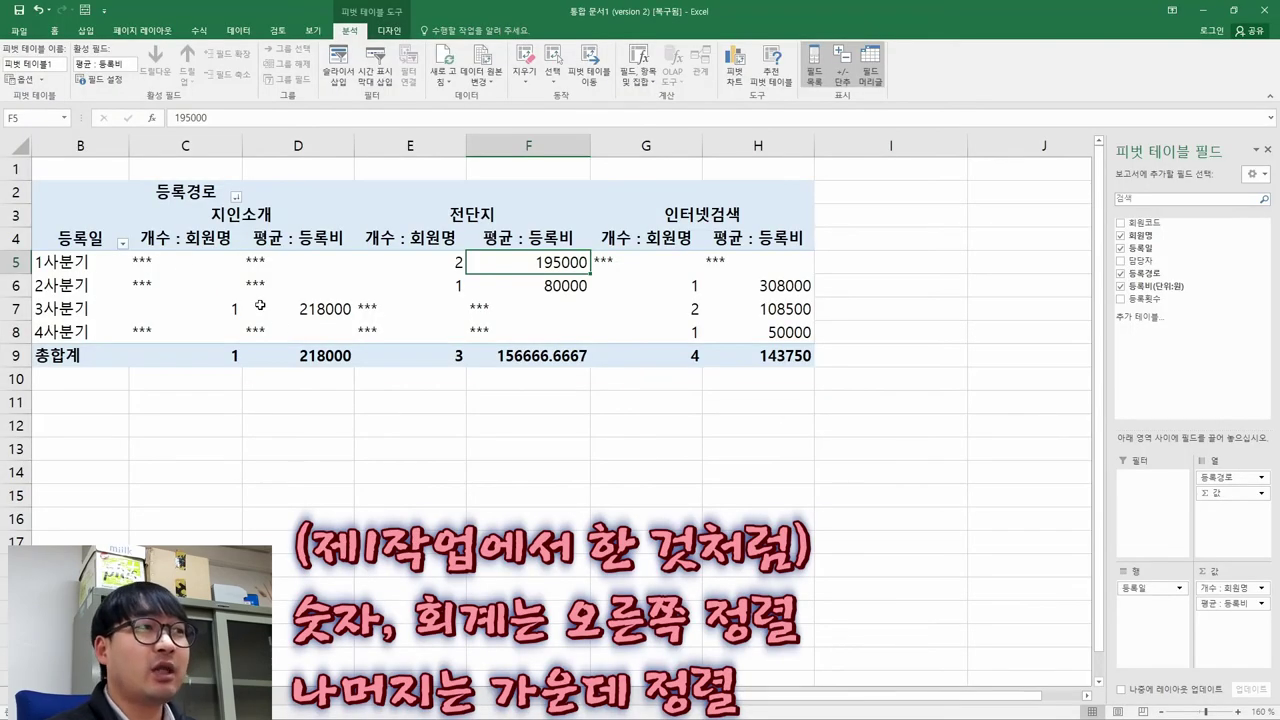
drag(175, 260, 740, 355)
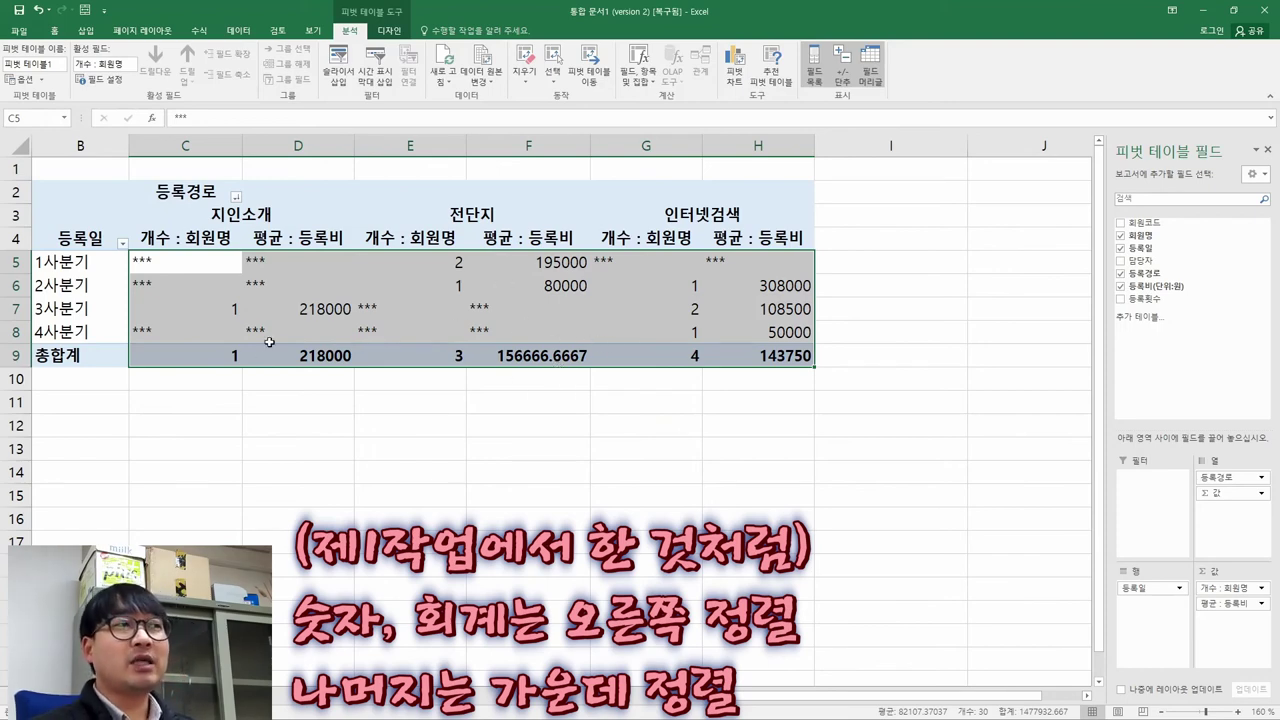
click(156, 261)
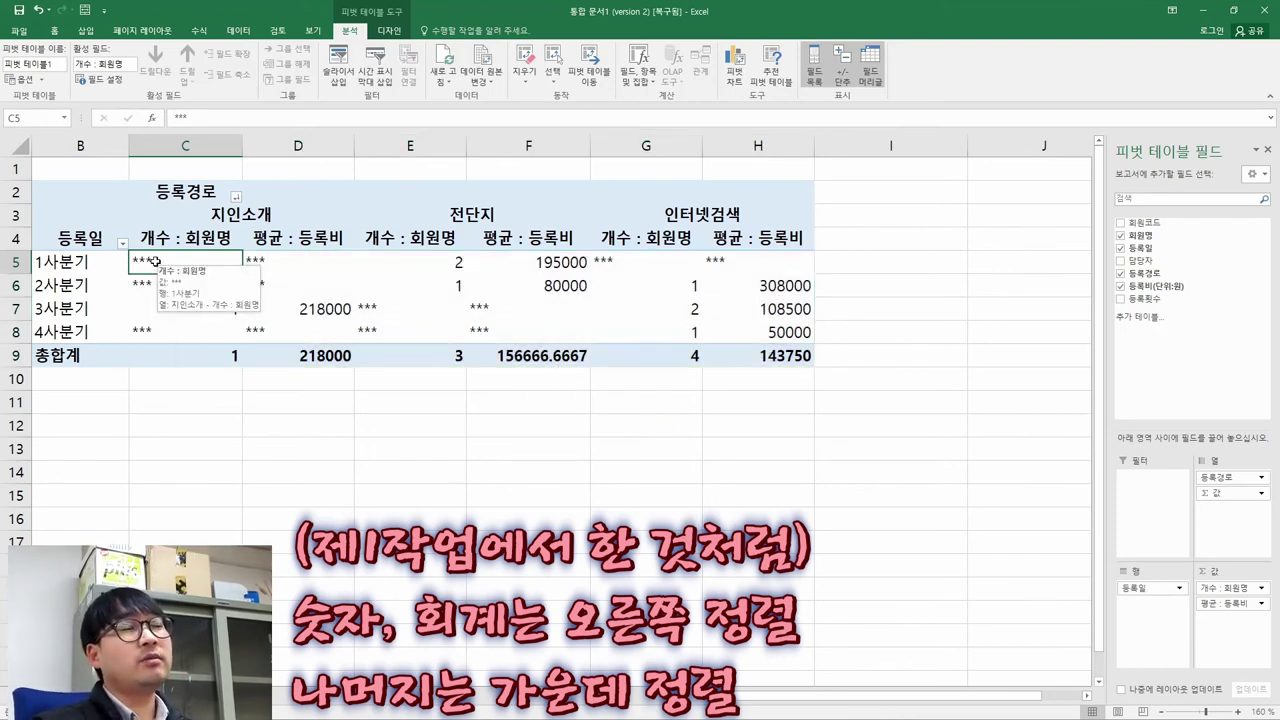
drag(250, 261, 738, 363)
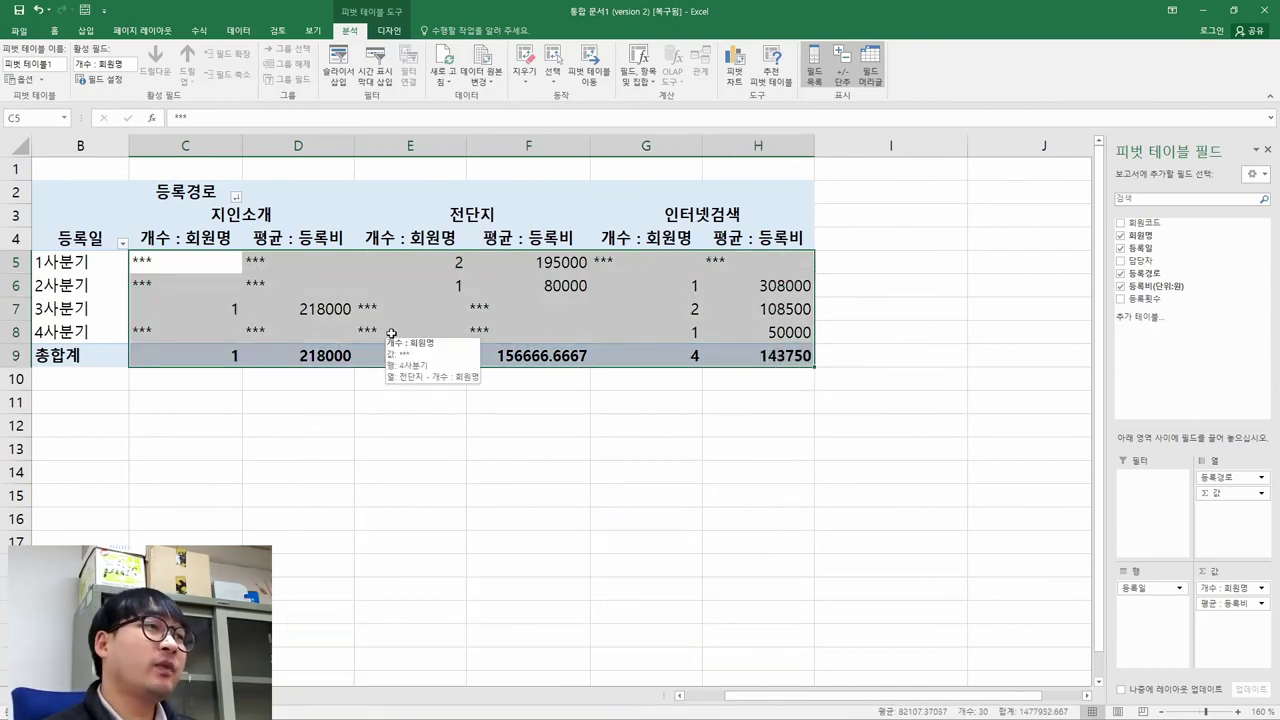
click(58, 33)
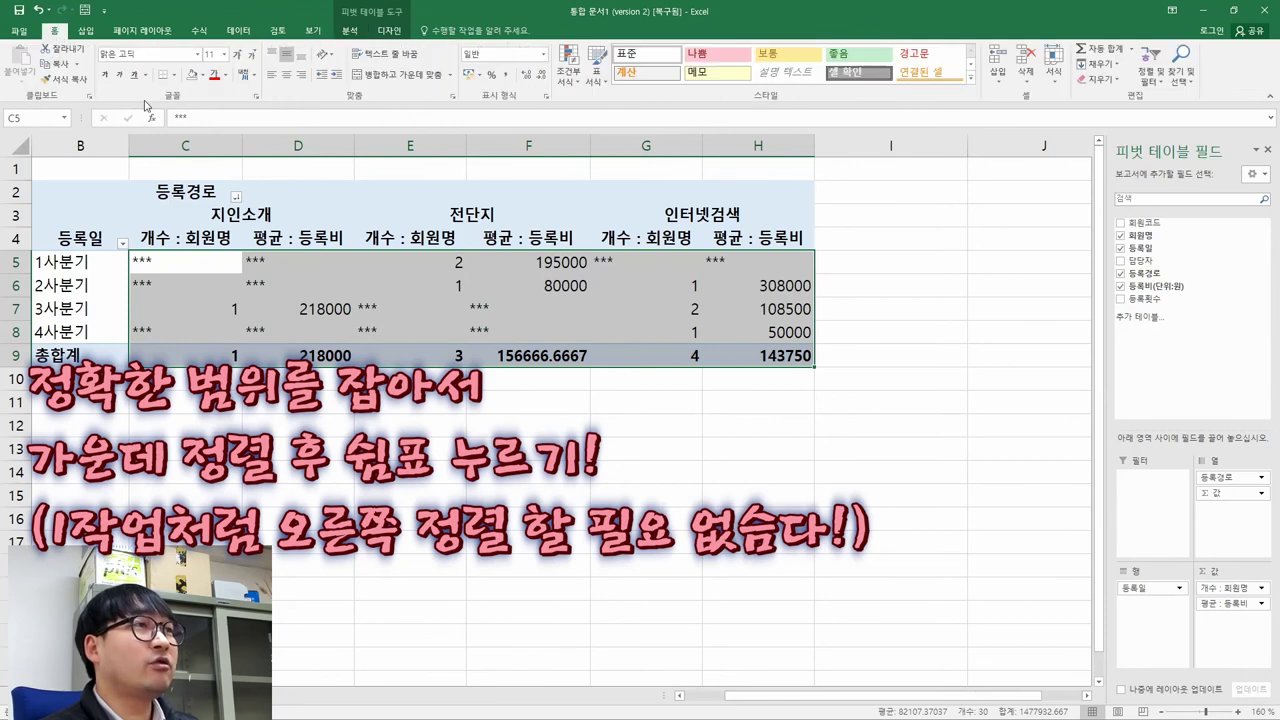
click(284, 76)
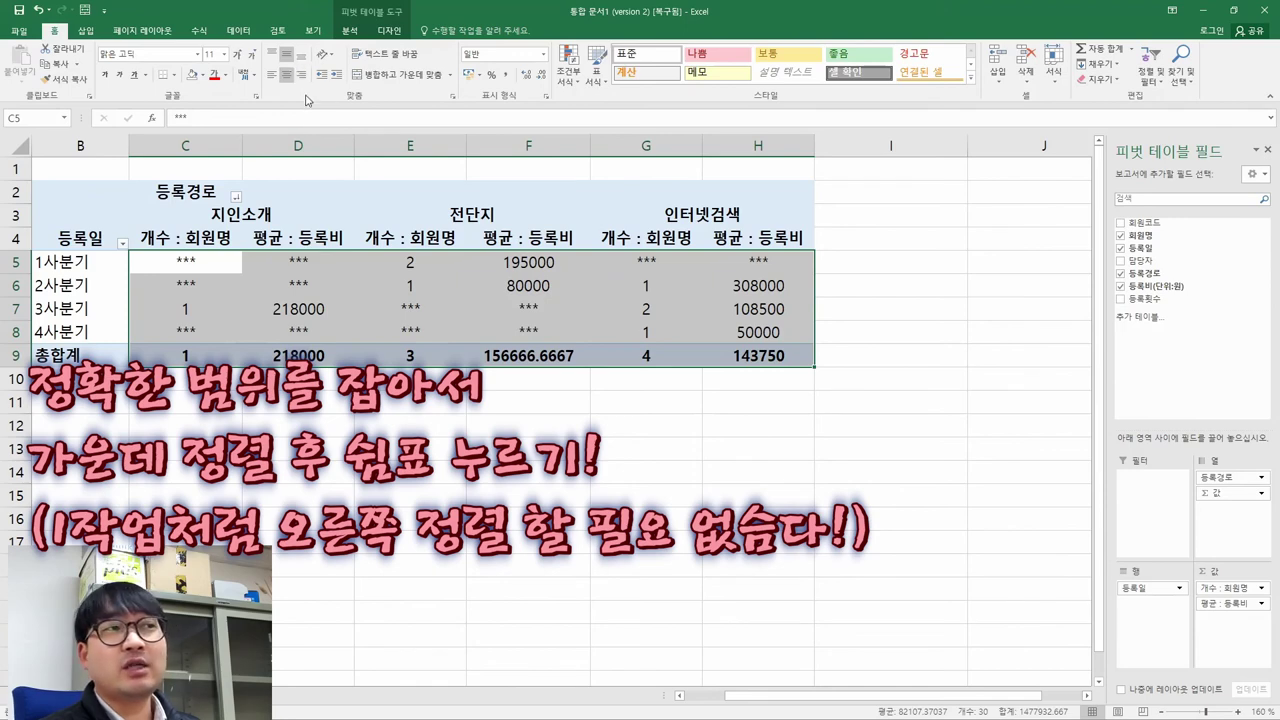
click(507, 76)
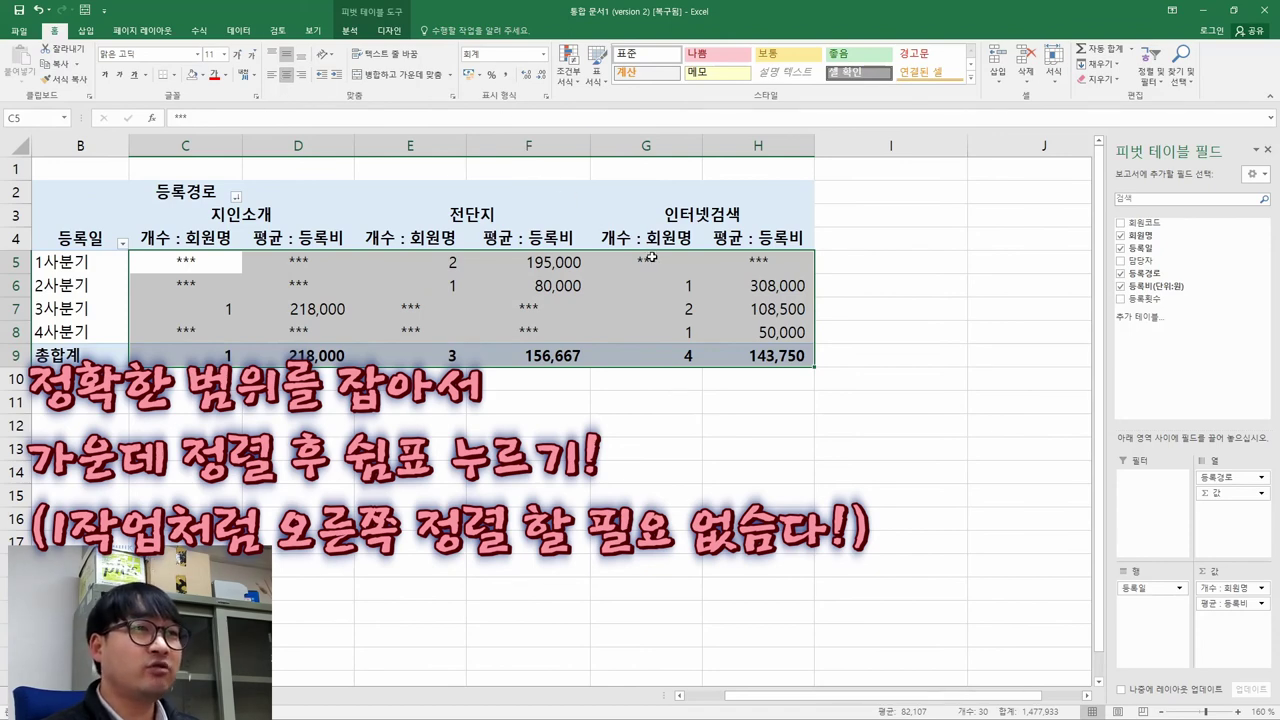
Step: Compare the formatted pivot table with the 출력형태 sample, checking the 평균 : 등록비(단위:원) heading
click(187, 301)
key(alt+Tab)
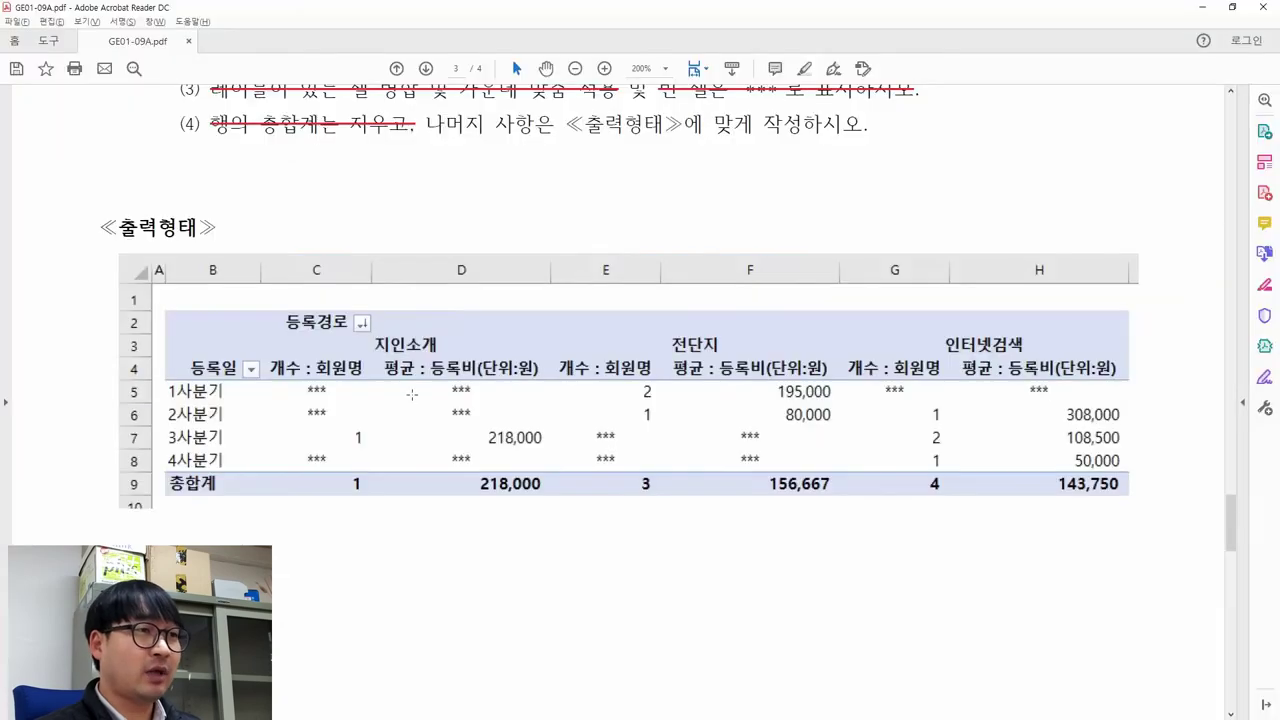
key(alt+Tab)
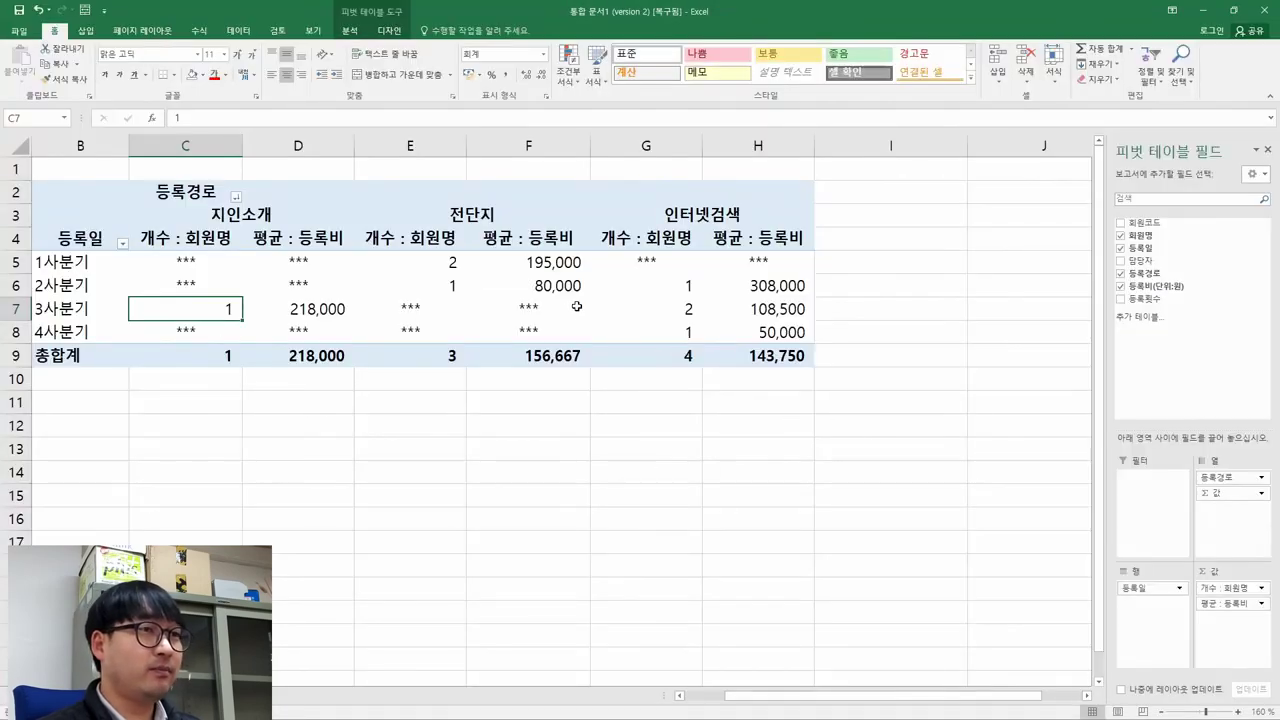
key(alt+Tab)
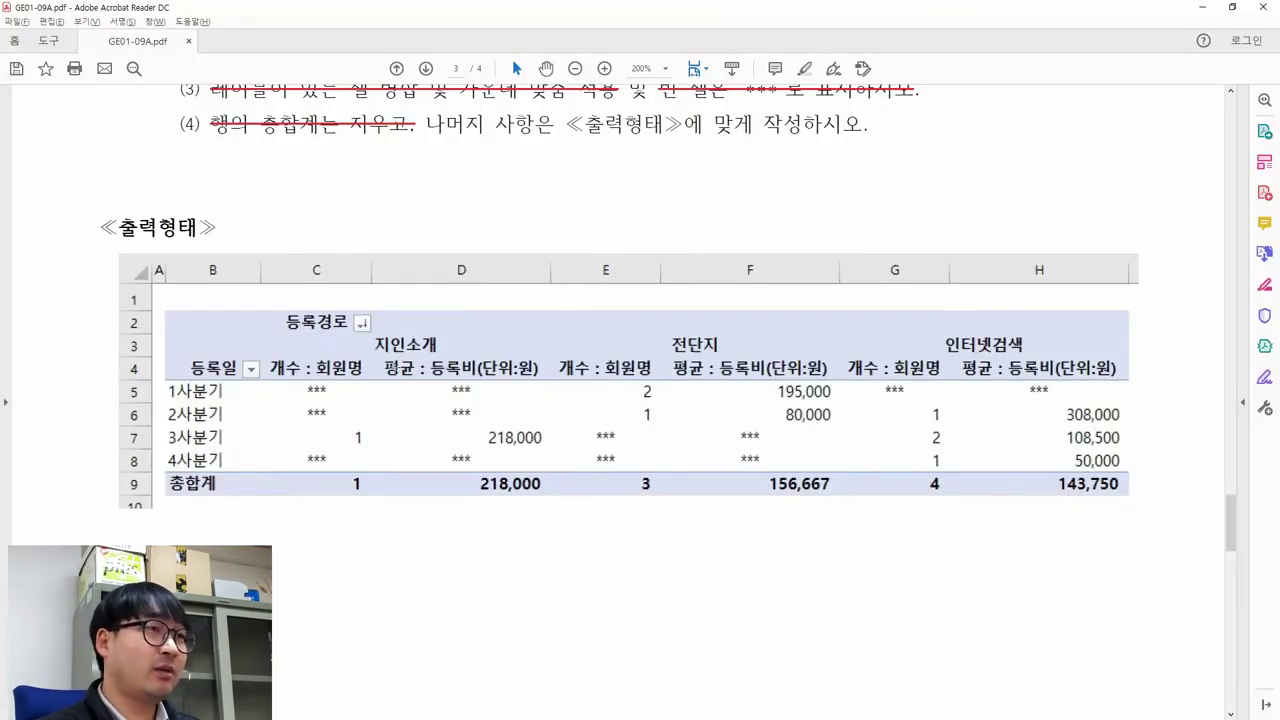
key(alt+Tab)
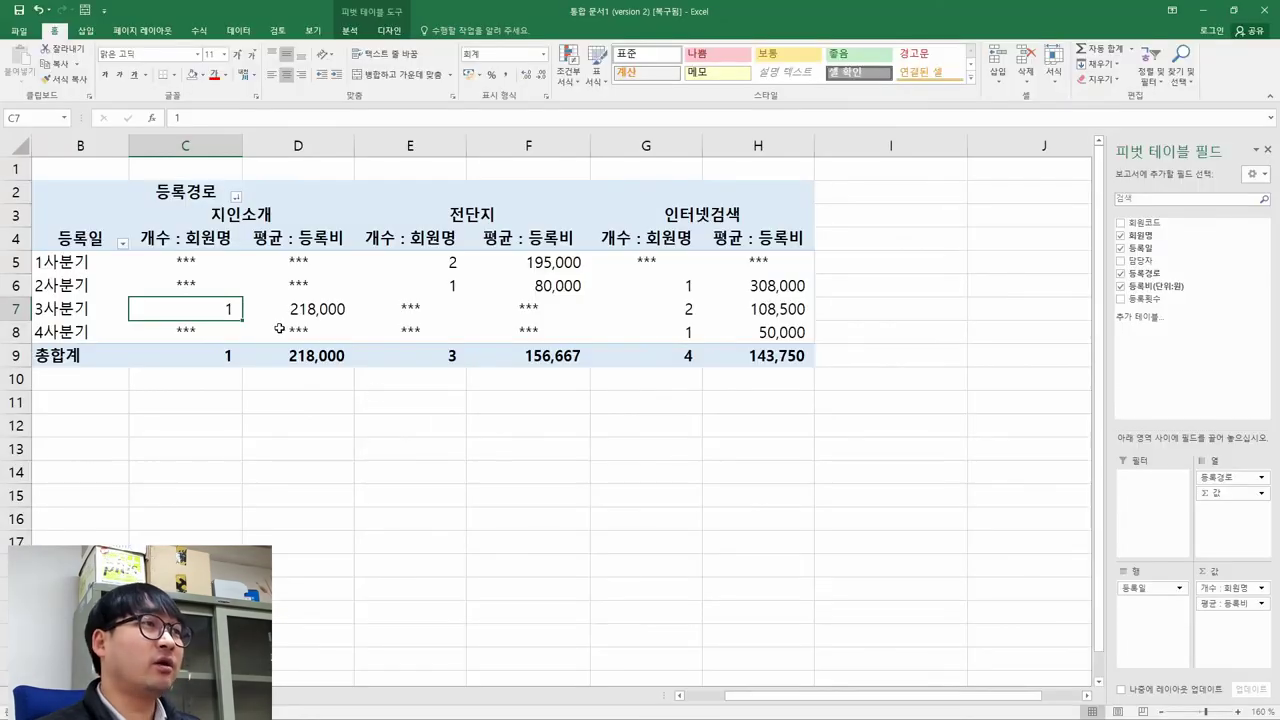
key(alt+Tab)
drag(381, 351, 546, 387)
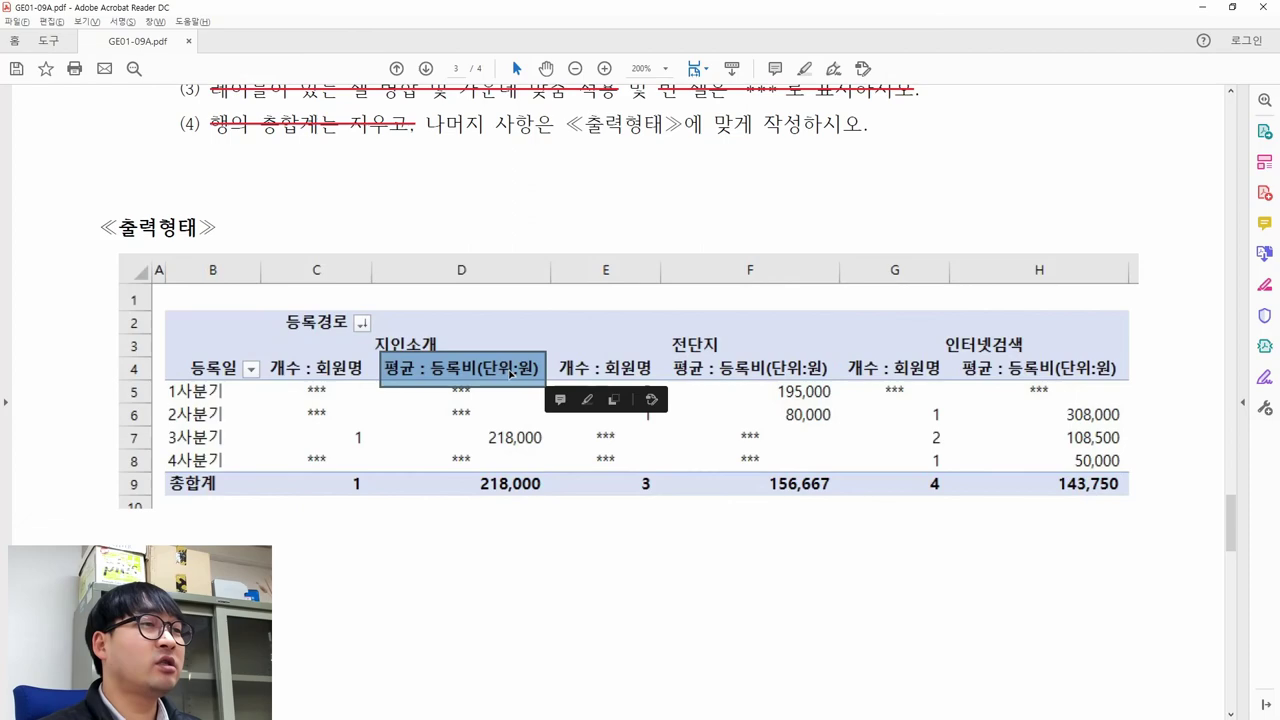
Step: Switch to Excel and rename the average value field headed in D4 as 평균 : 등록비(단위:원)
key(alt+Tab)
click(300, 243)
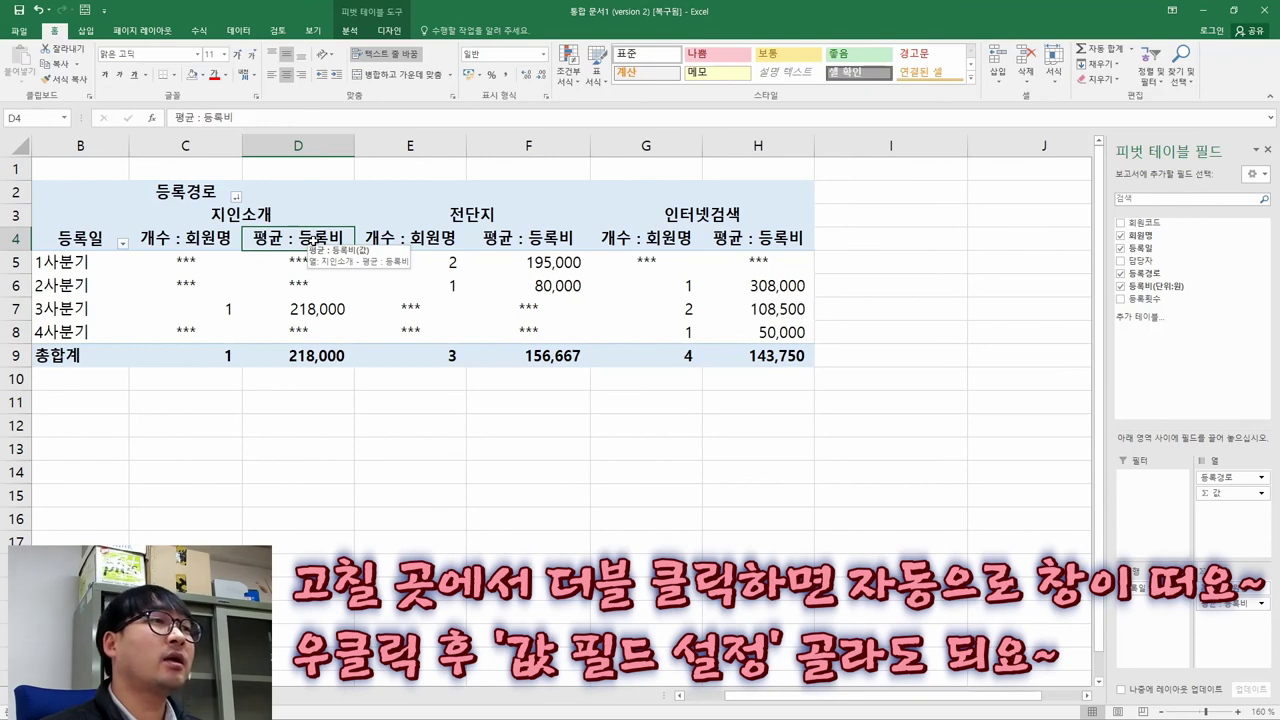
double_click(315, 240)
drag(886, 155, 463, 208)
click(530, 249)
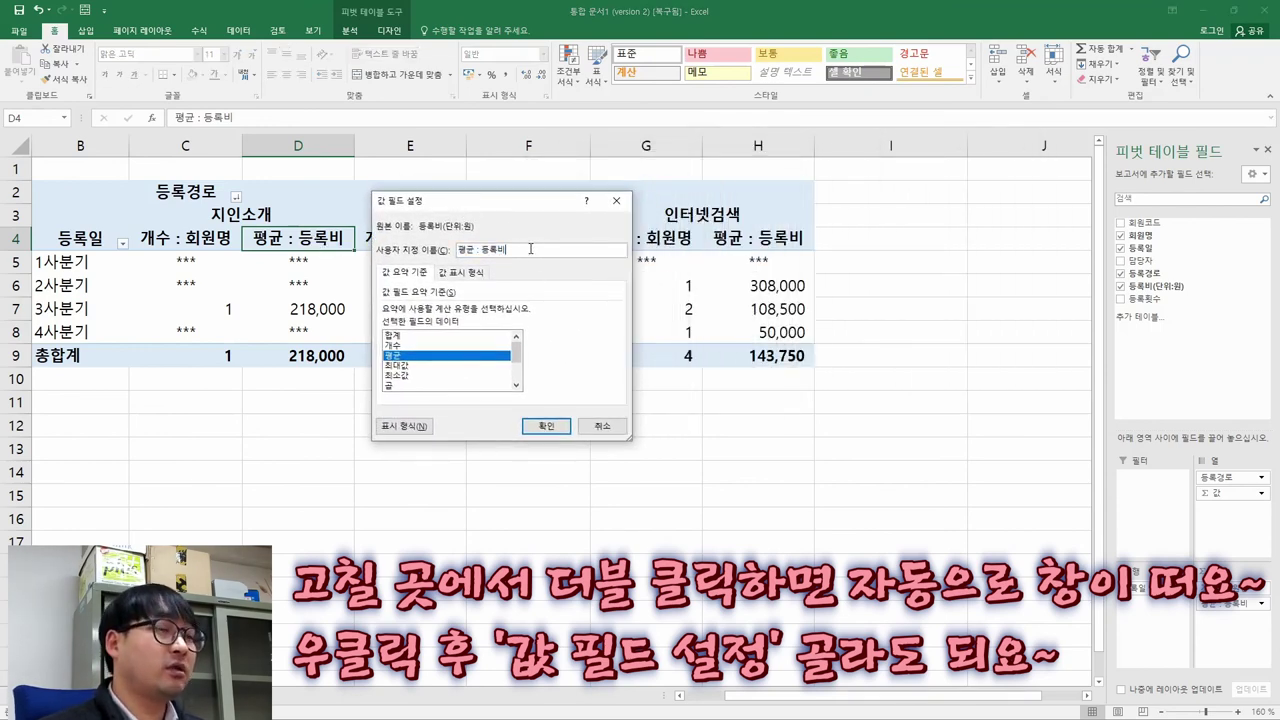
text((단위))
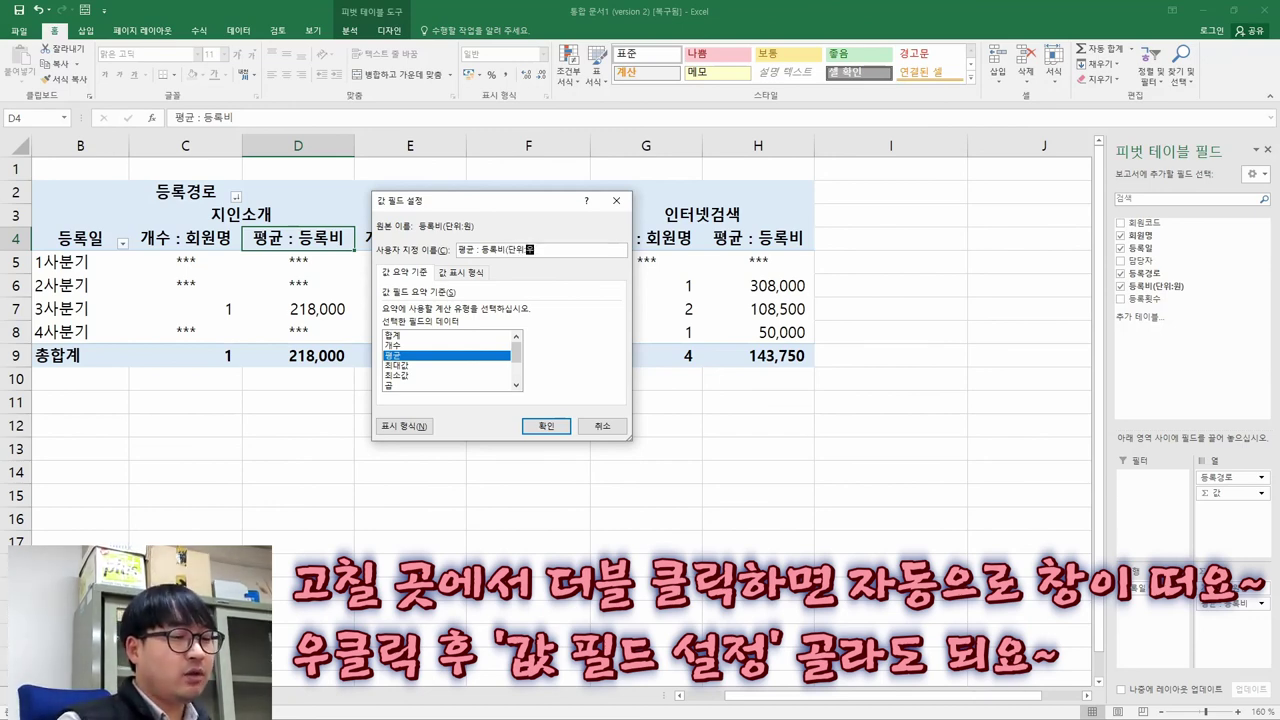
text(:원)
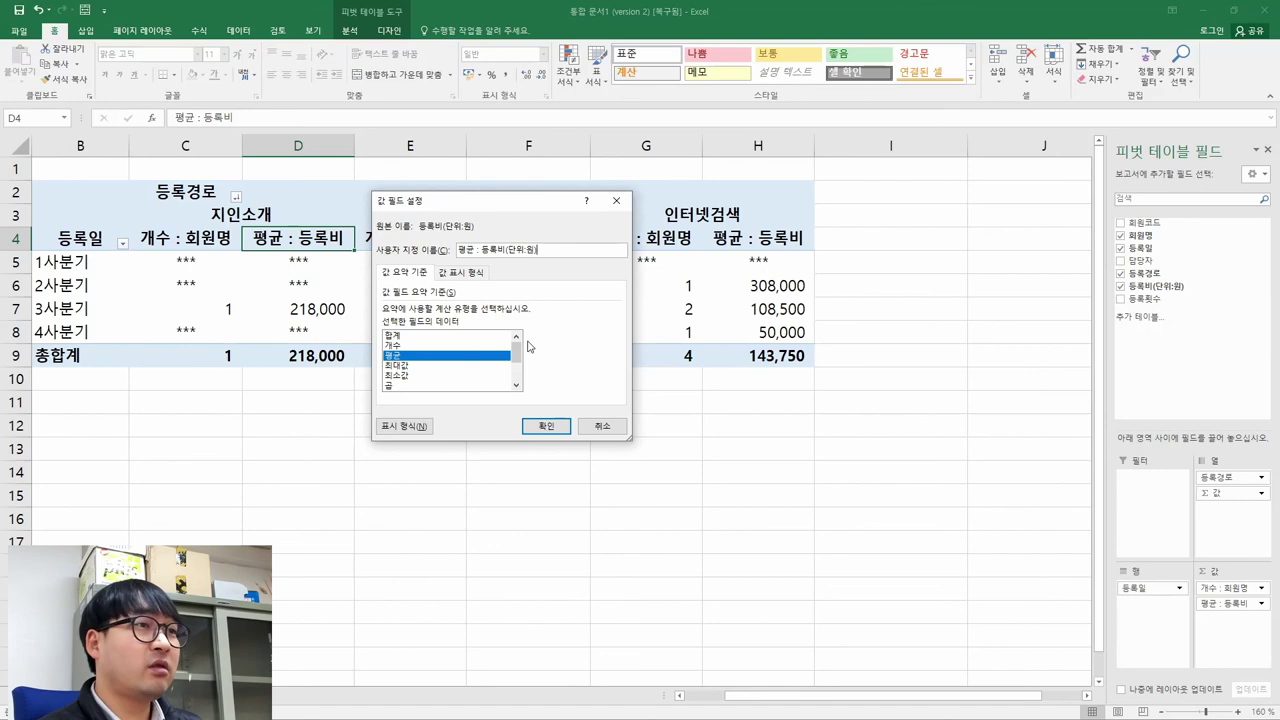
click(546, 426)
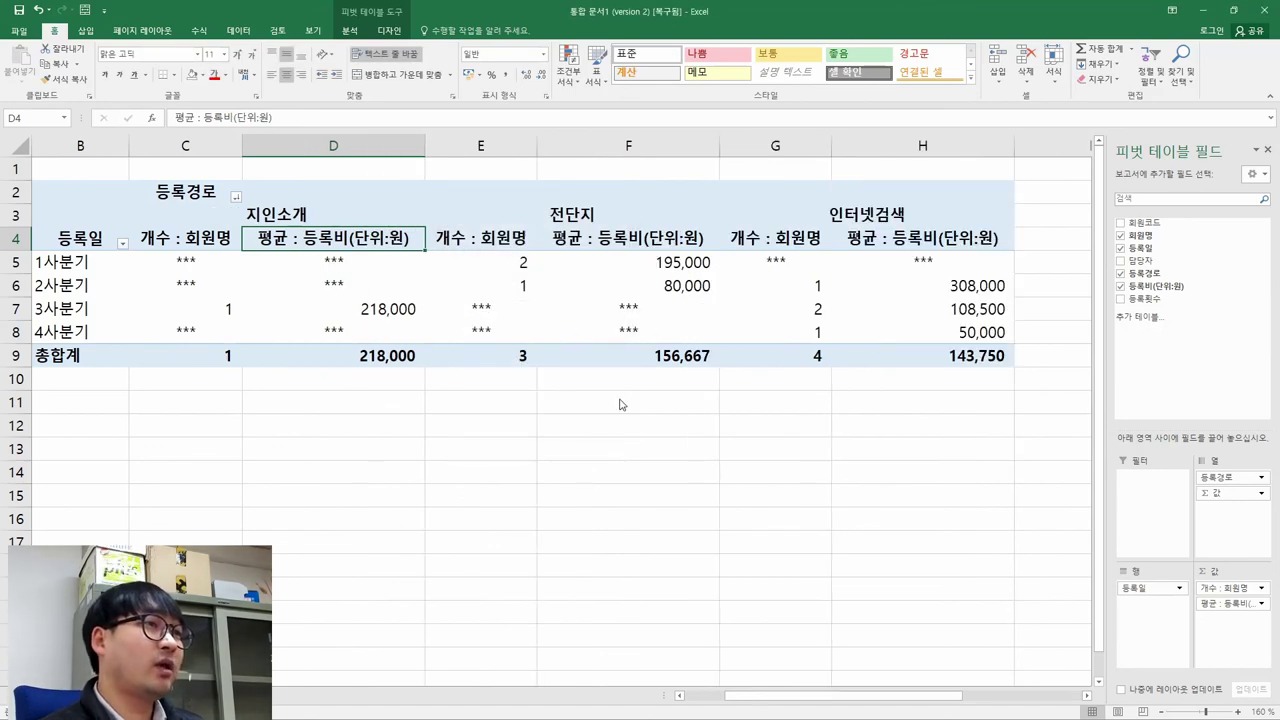
Step: Compare the pivot table's renamed 등록비 headings with the 출력형태 sample in the PDF, returning to Excel
key(alt+Tab)
key(alt+Tab)
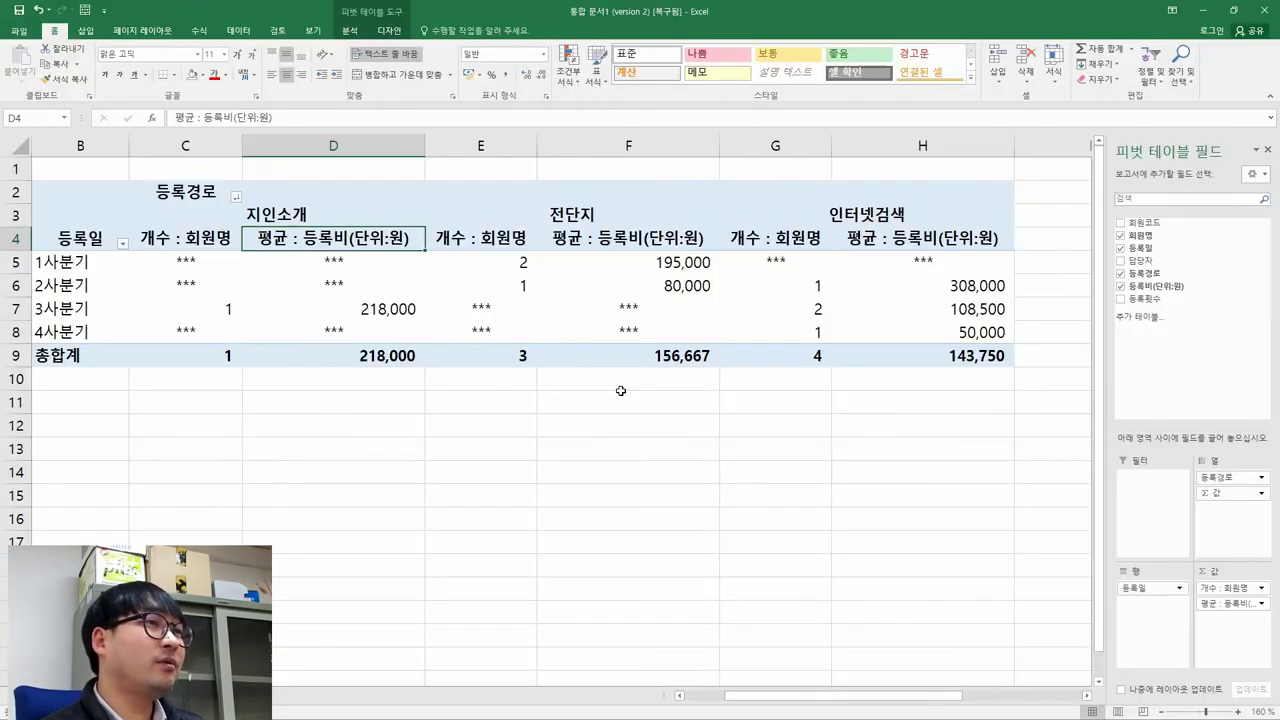
key(alt+Tab)
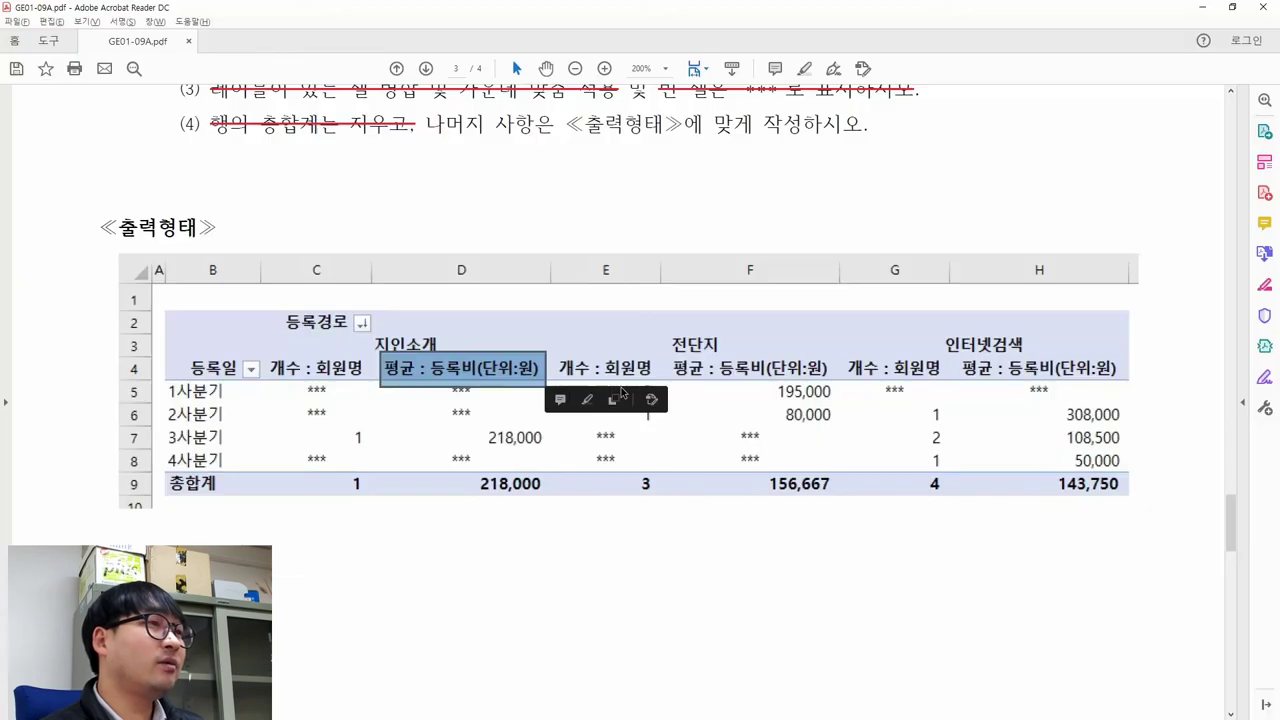
key(alt+Tab)
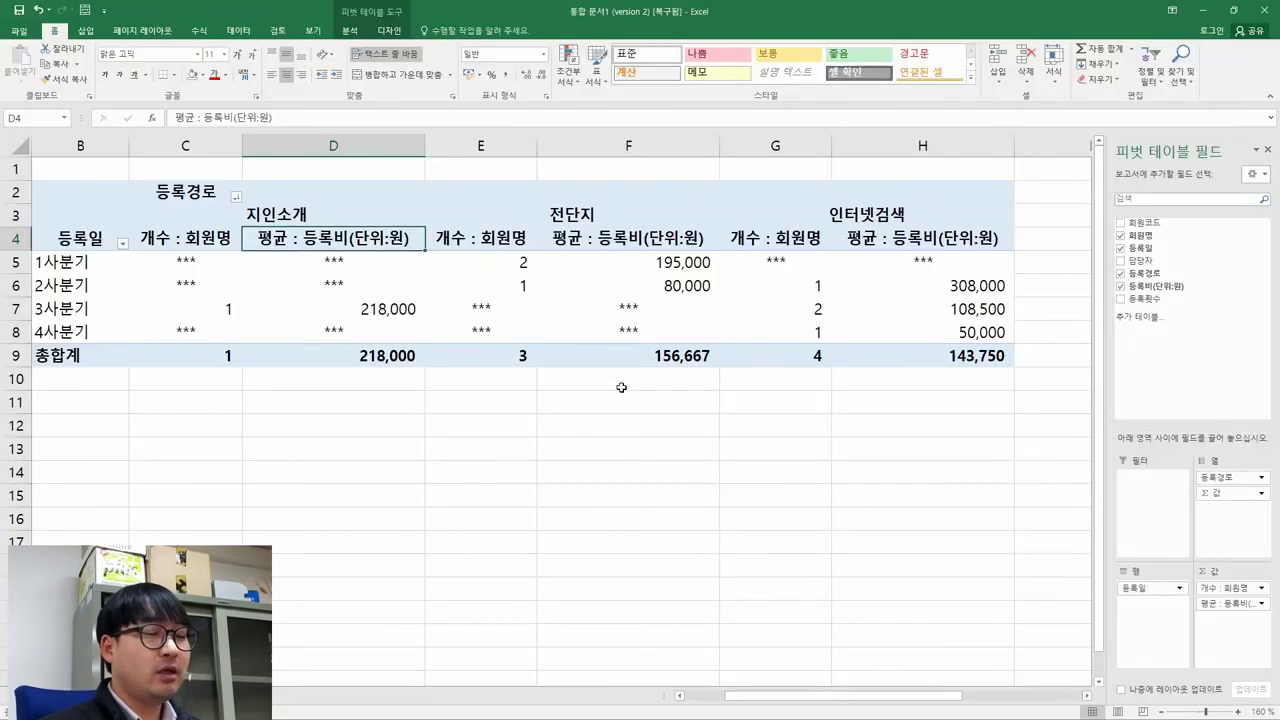
Step: Move to cell A1 outside the pivot table and check the whole table against the 출력형태 sample once more
key(Left)
key(Left)
key(Left)
key(Up)
key(Up)
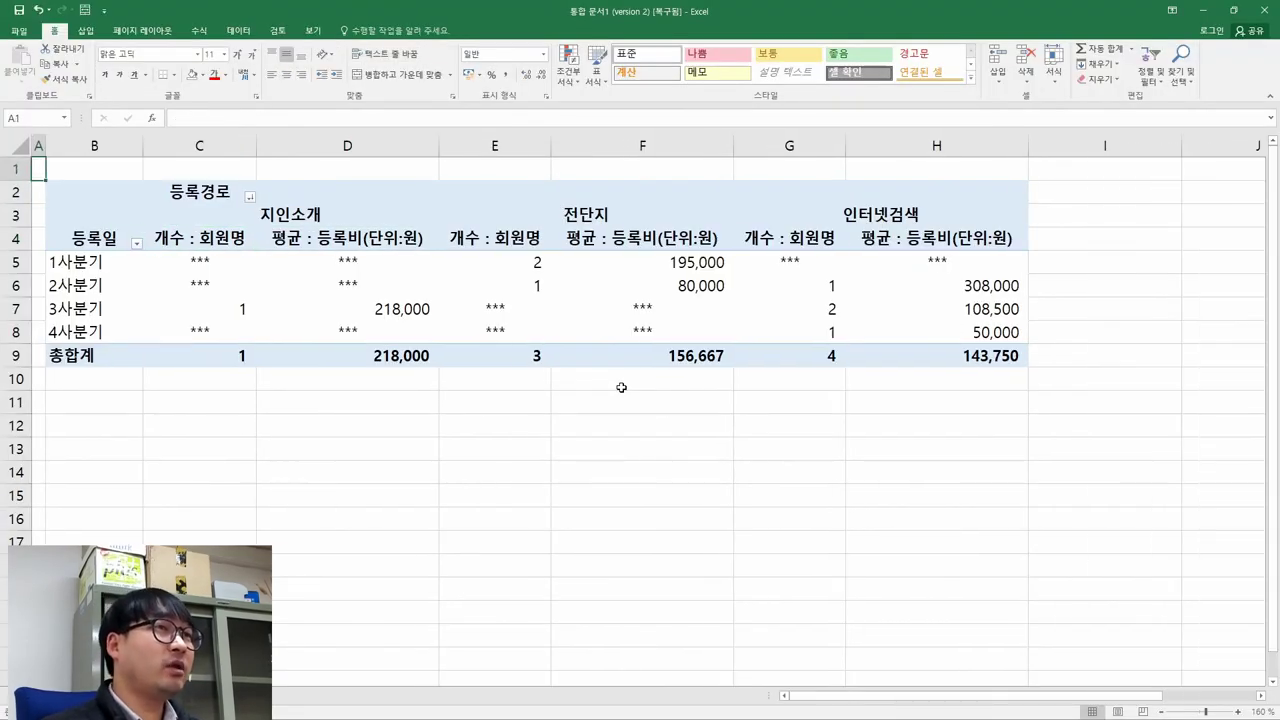
key(alt+Tab)
key(alt+Tab)
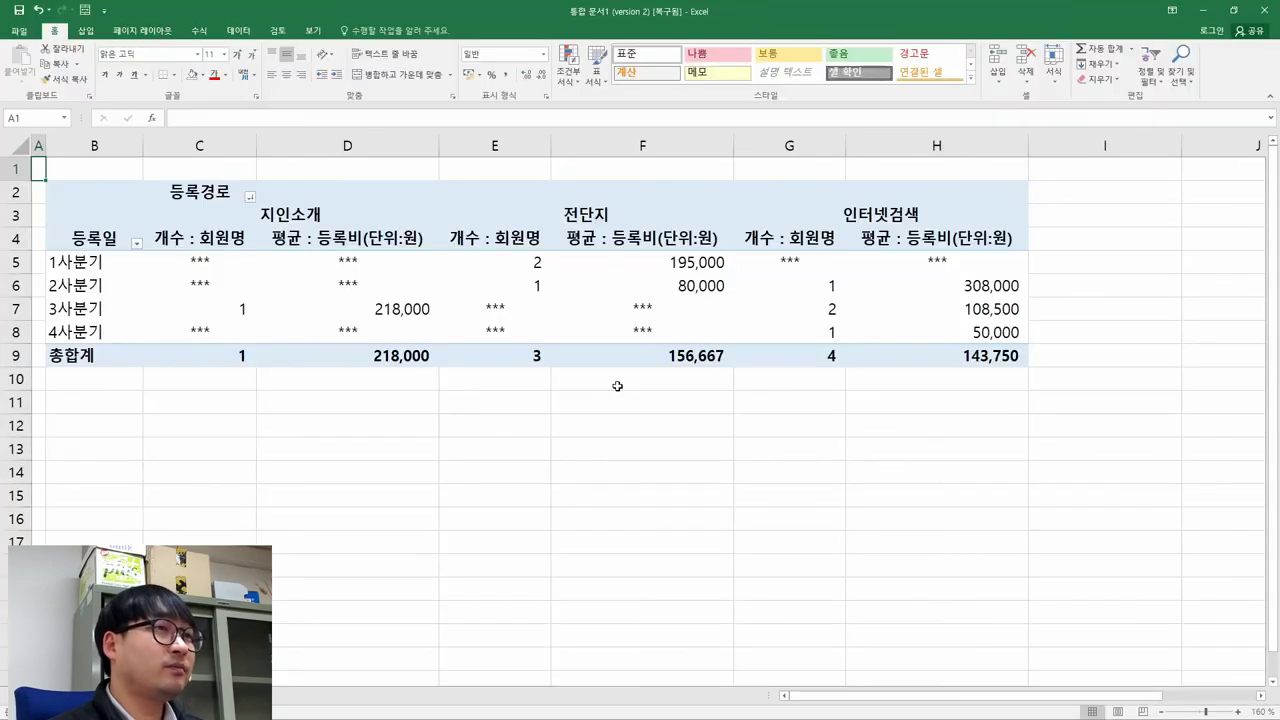